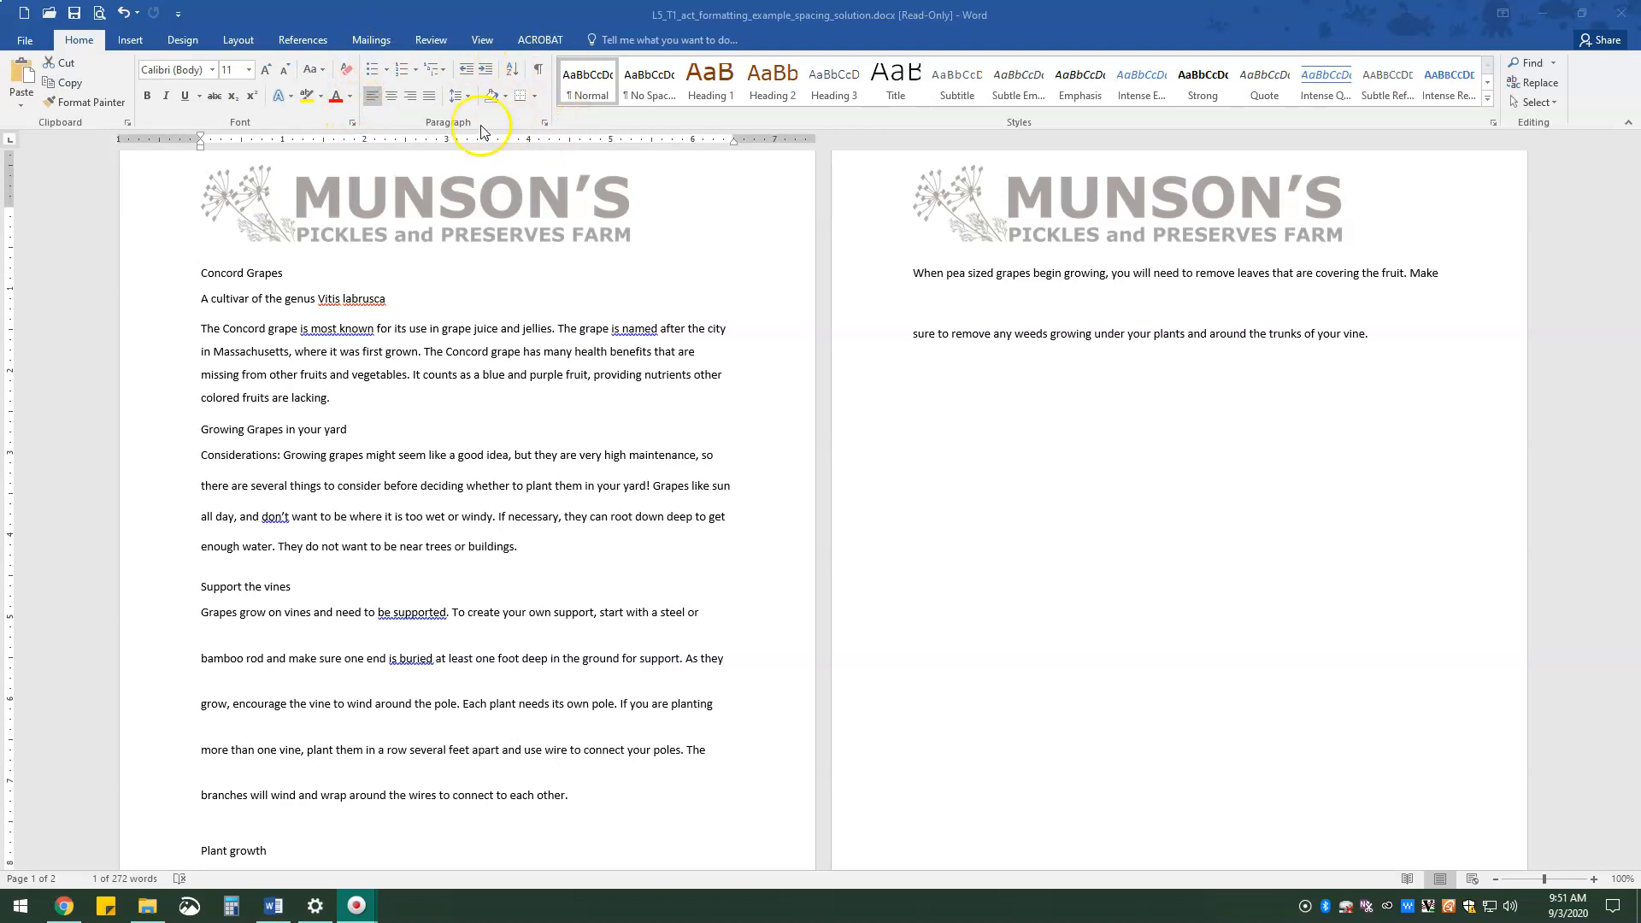
Review the indents and spacing and the line and page break options for the Considerations paragraph.
{"action": "left_click", "coordinate": [546, 125]}
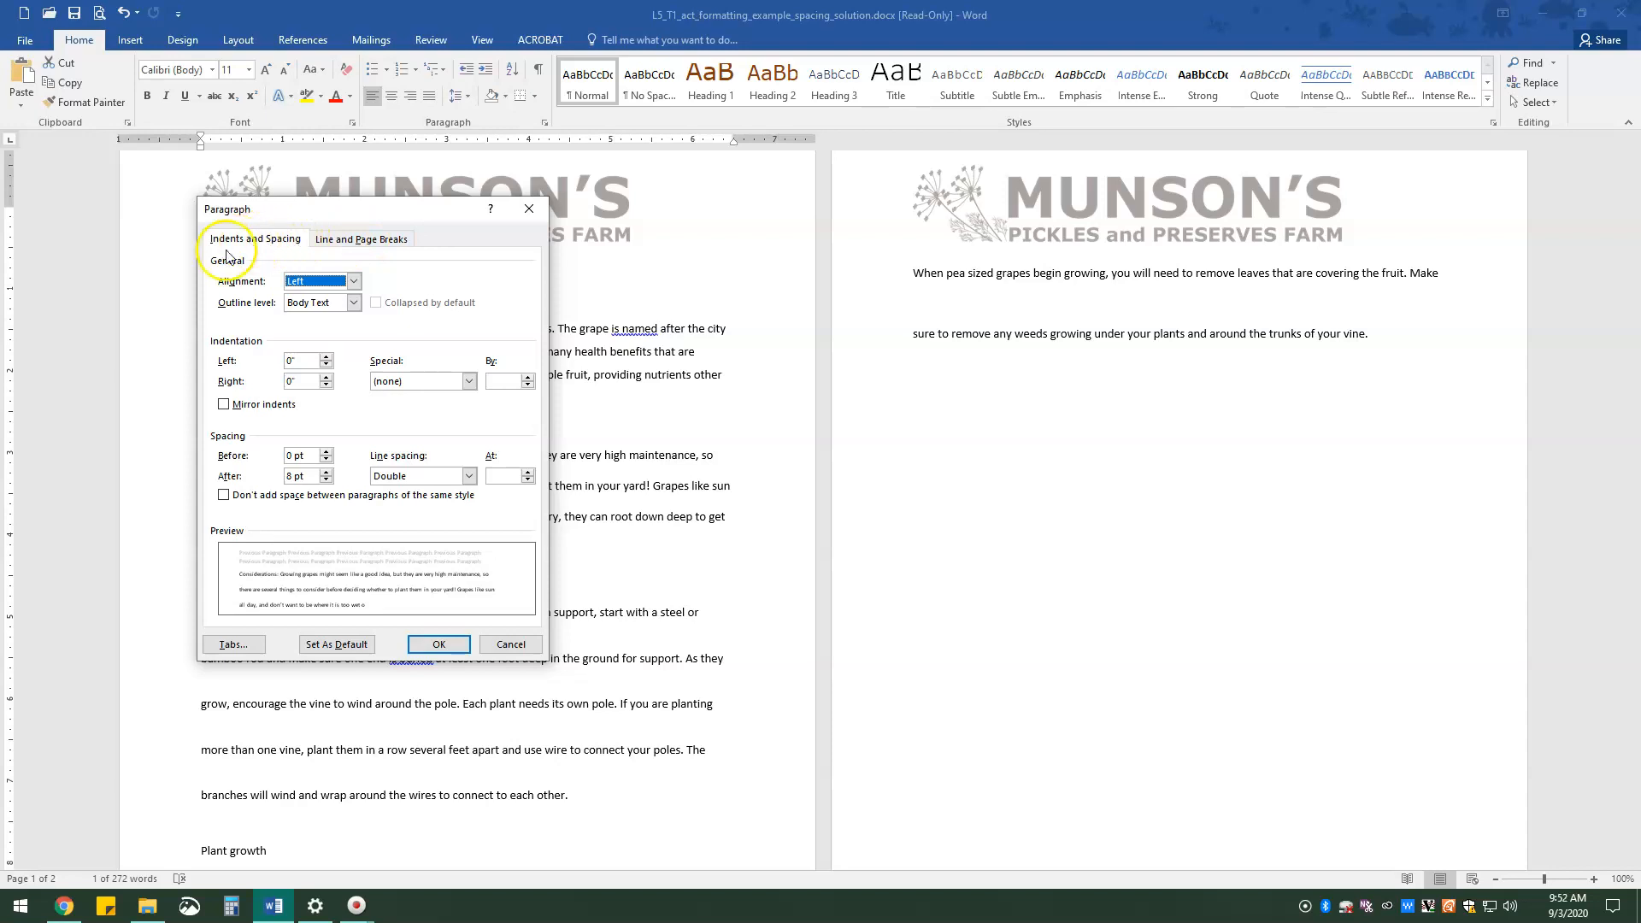
{"action": "left_click", "coordinate": [342, 240]}
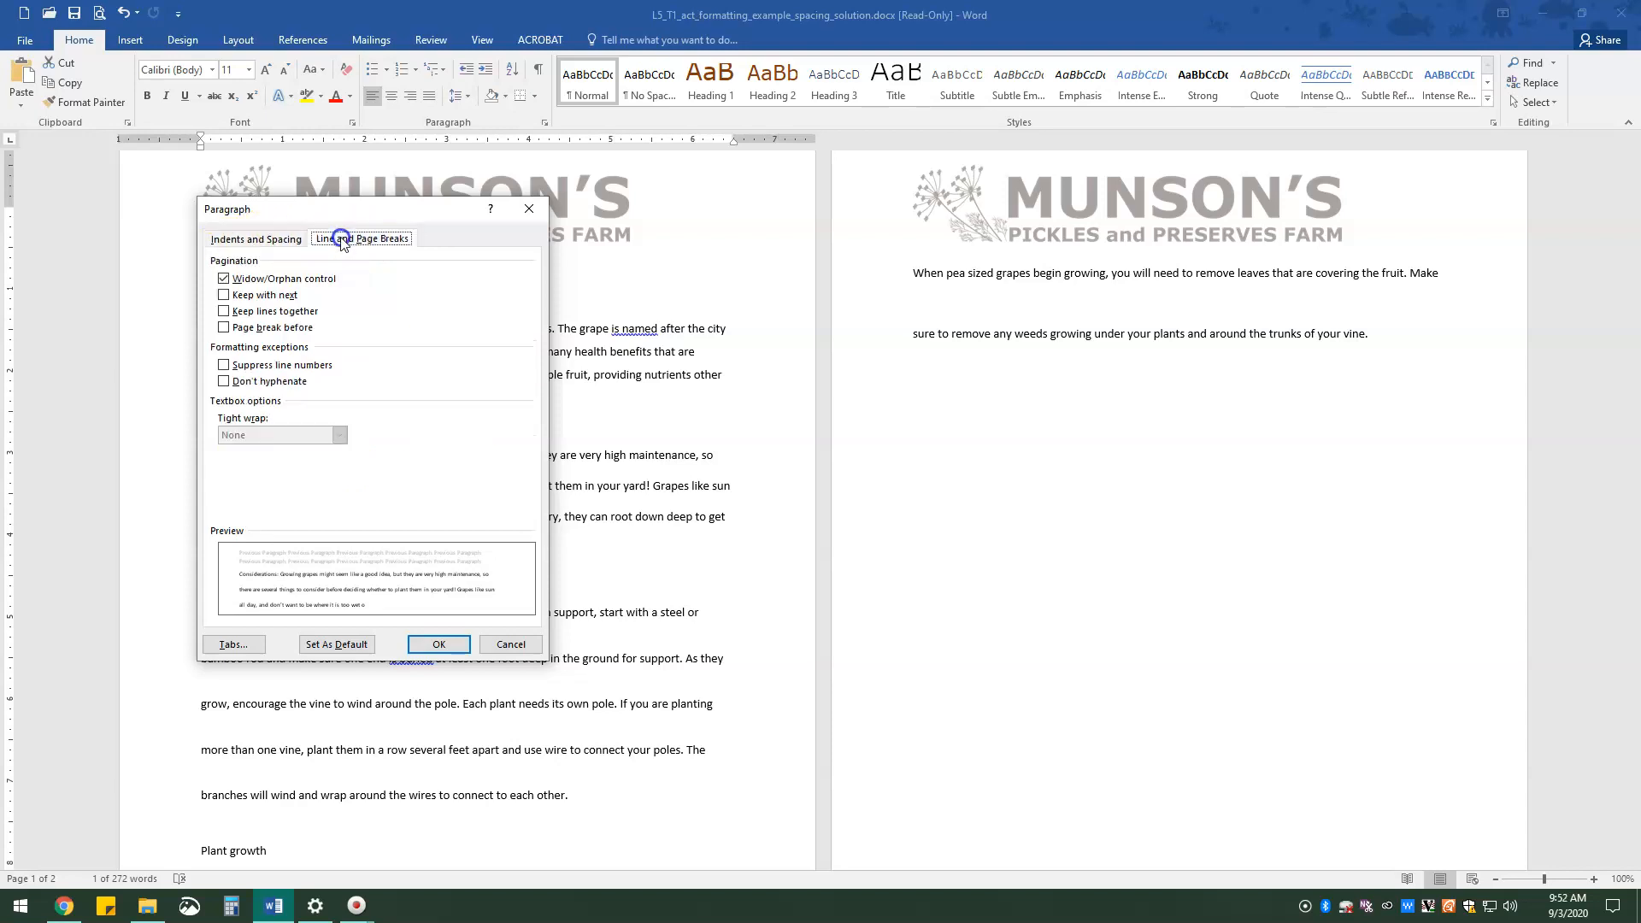
{"action": "left_click", "coordinate": [285, 239]}
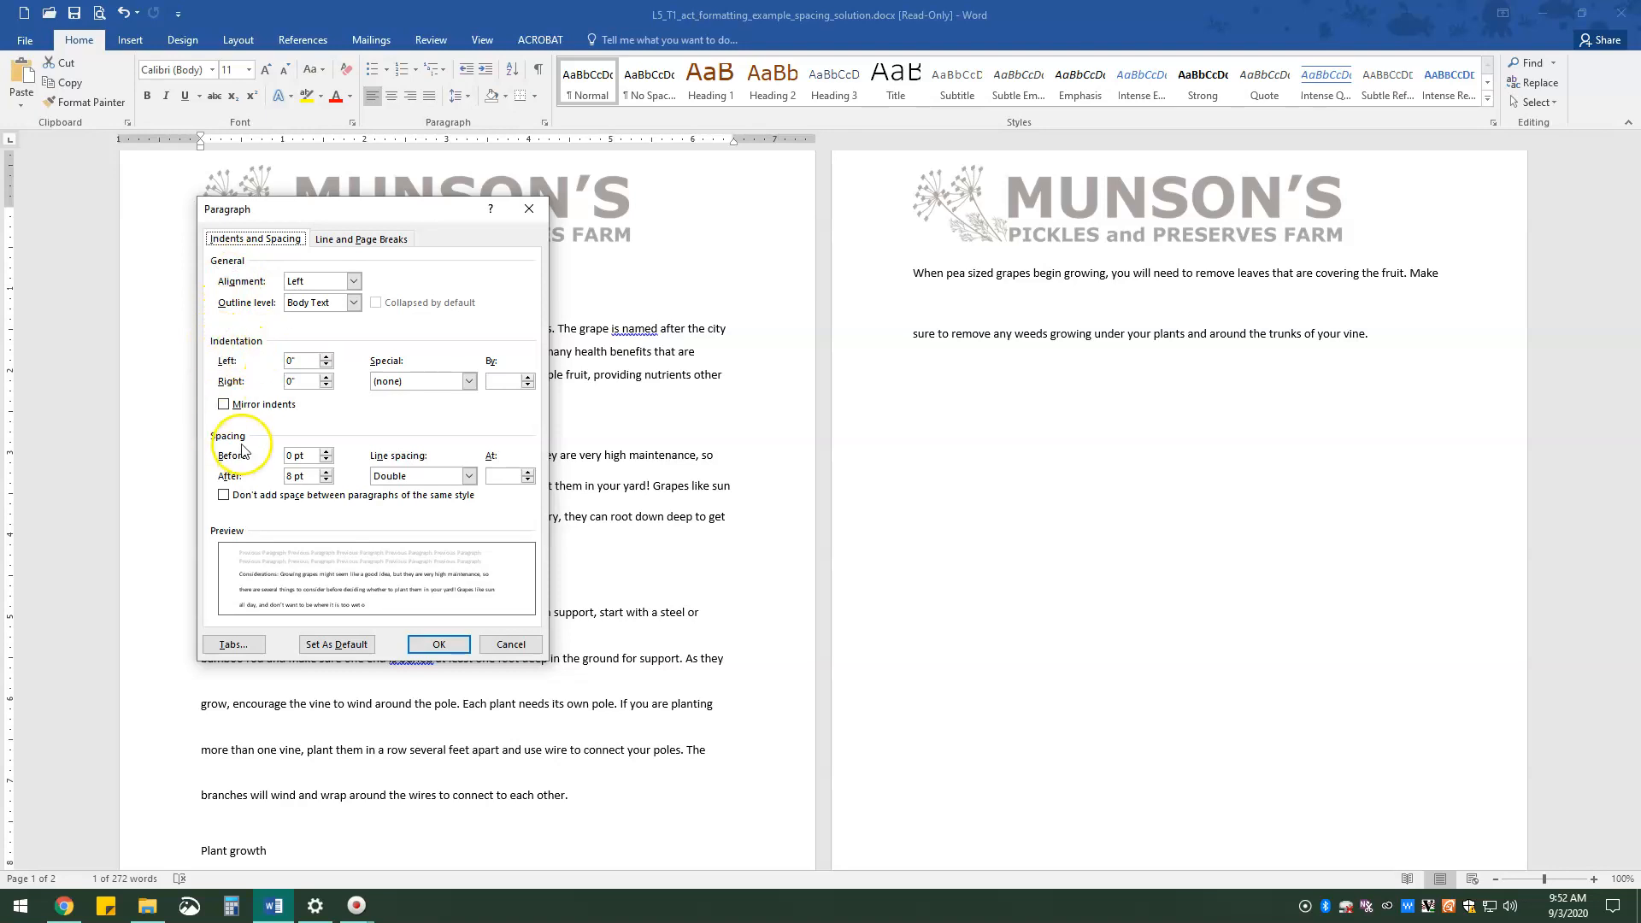
{"action": "left_click", "coordinate": [438, 644]}
Open the paragraph settings for the opening Concord grape paragraph and review its spacing and its line and page break options.
{"action": "left_click", "coordinate": [301, 331]}
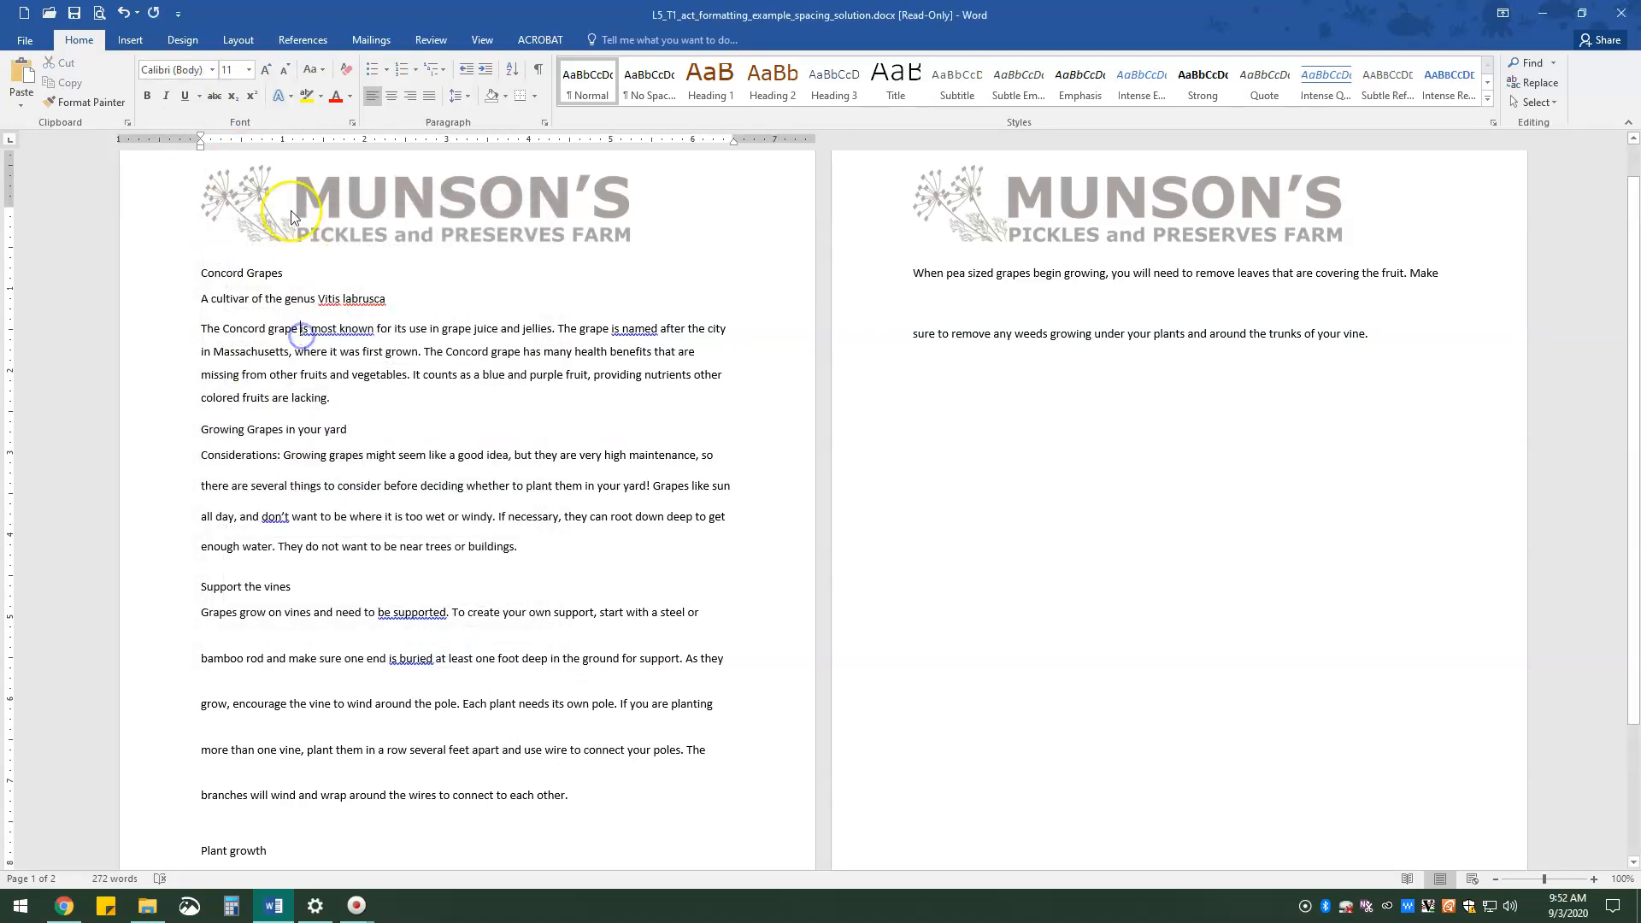
{"action": "left_click", "coordinate": [238, 43]}
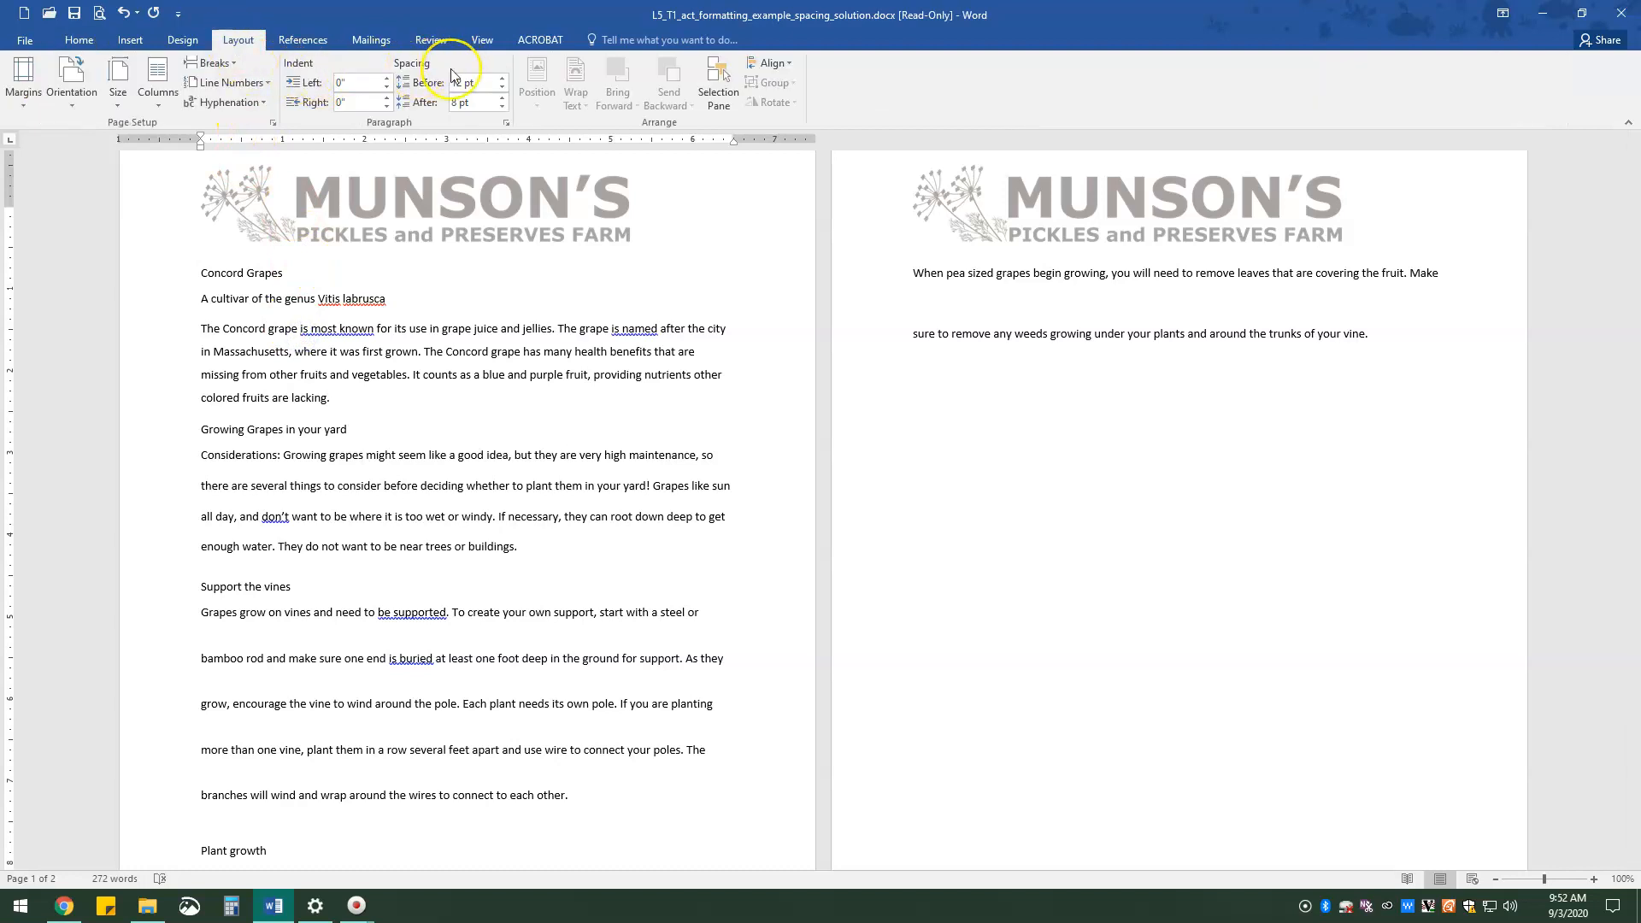
{"action": "left_click", "coordinate": [506, 124]}
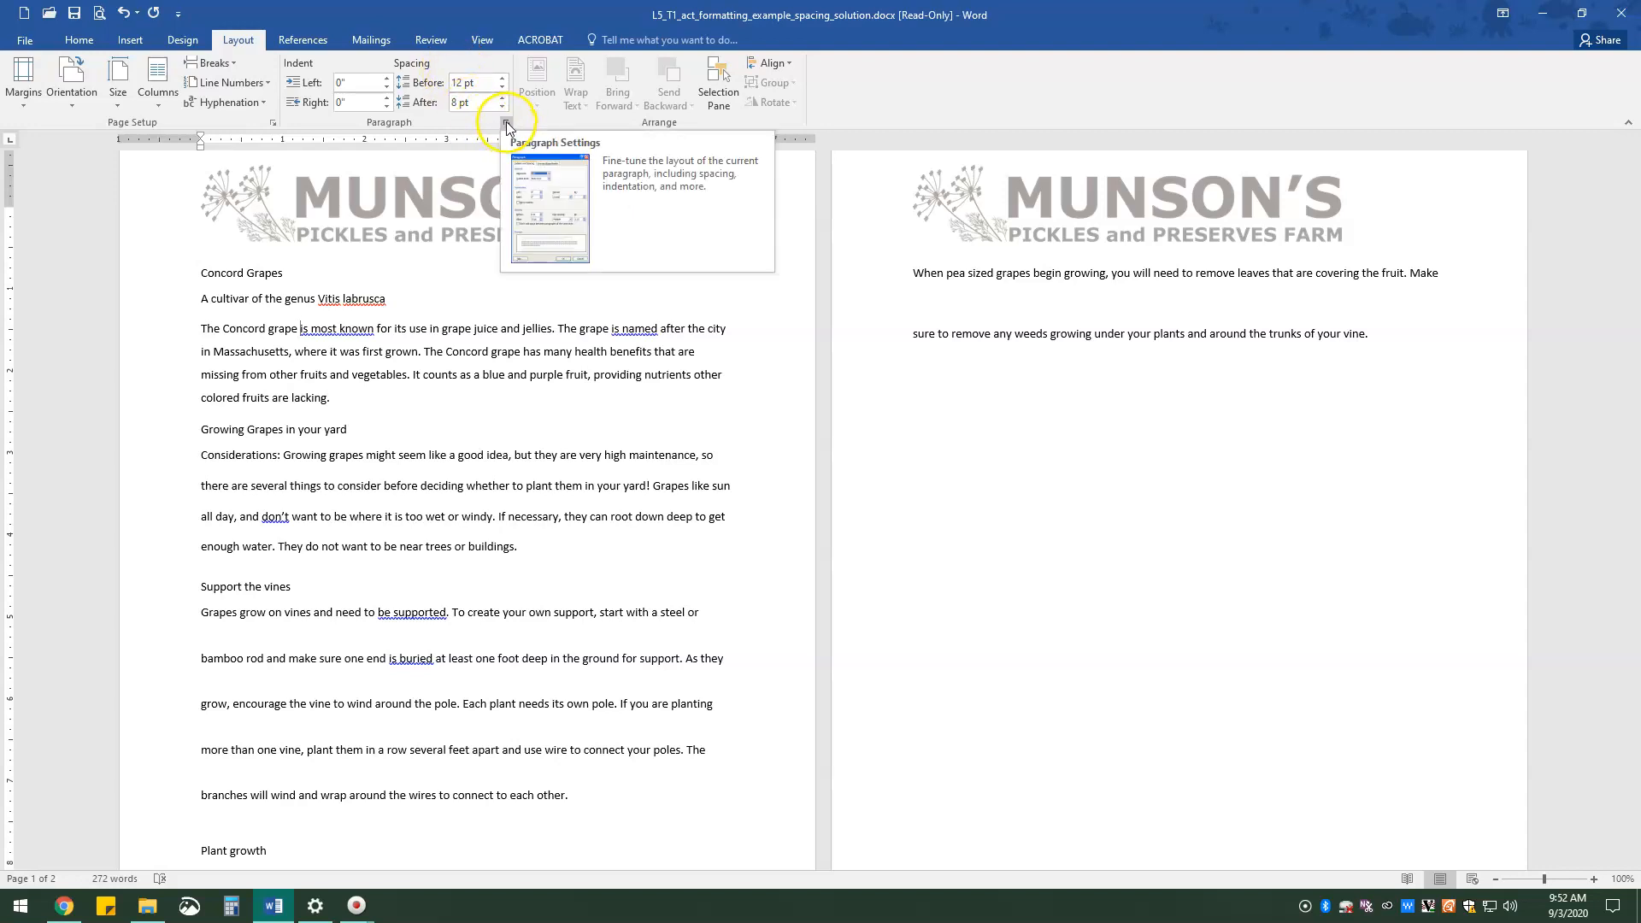
{"action": "left_click", "coordinate": [506, 122]}
{"action": "left_click_drag", "start_coordinate": [434, 181], "coordinate": [773, 166]}
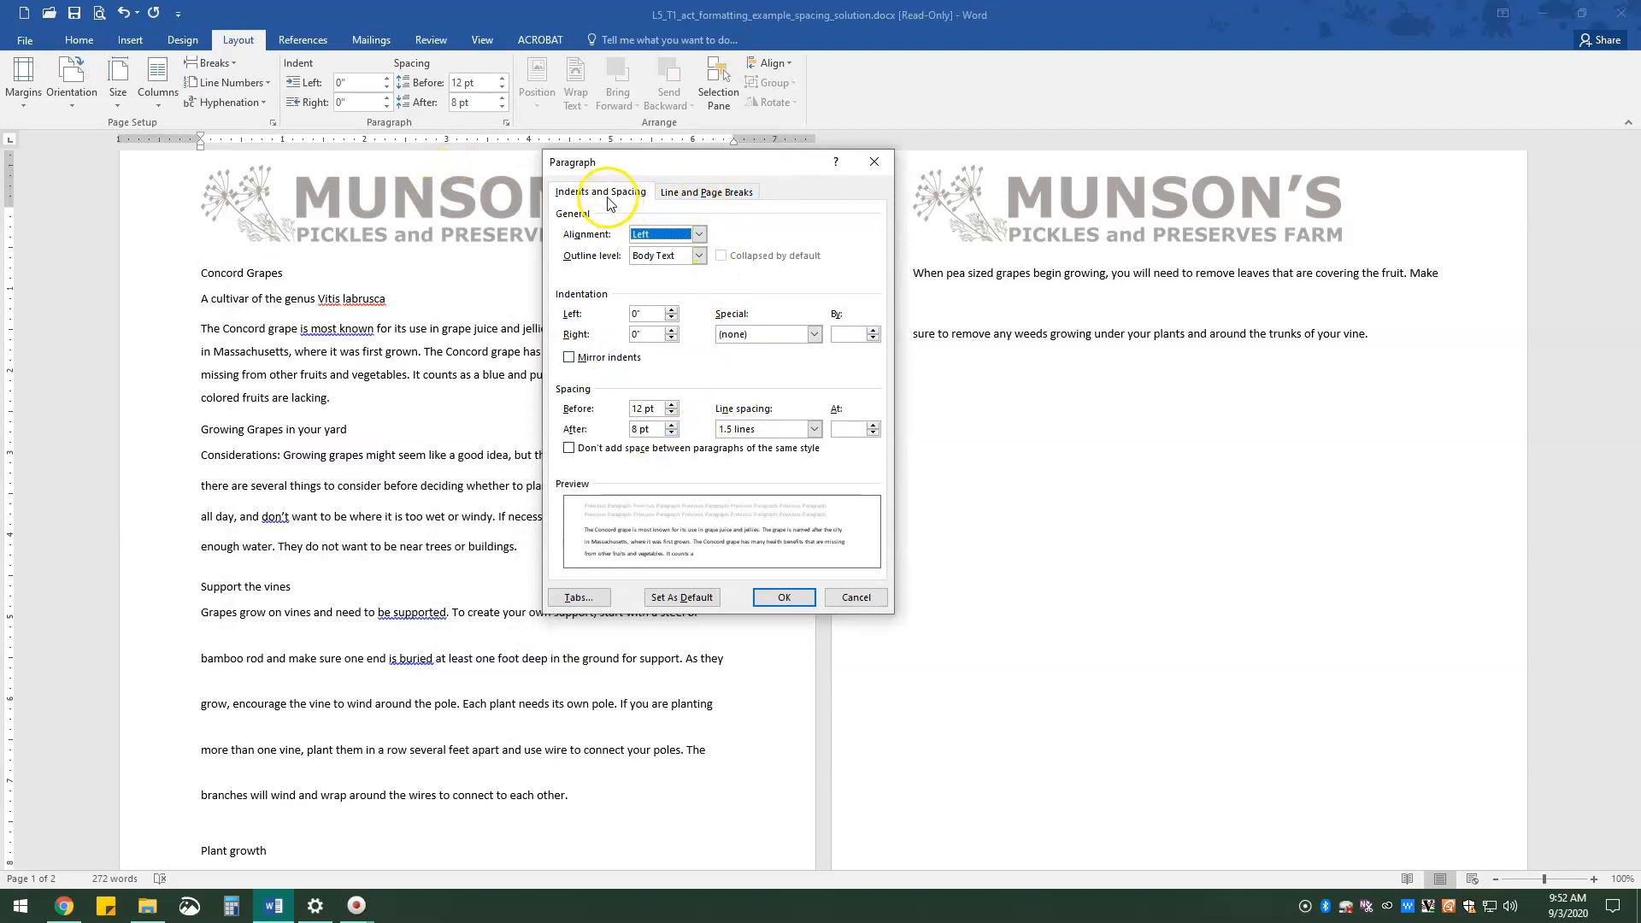
{"action": "left_click", "coordinate": [686, 195]}
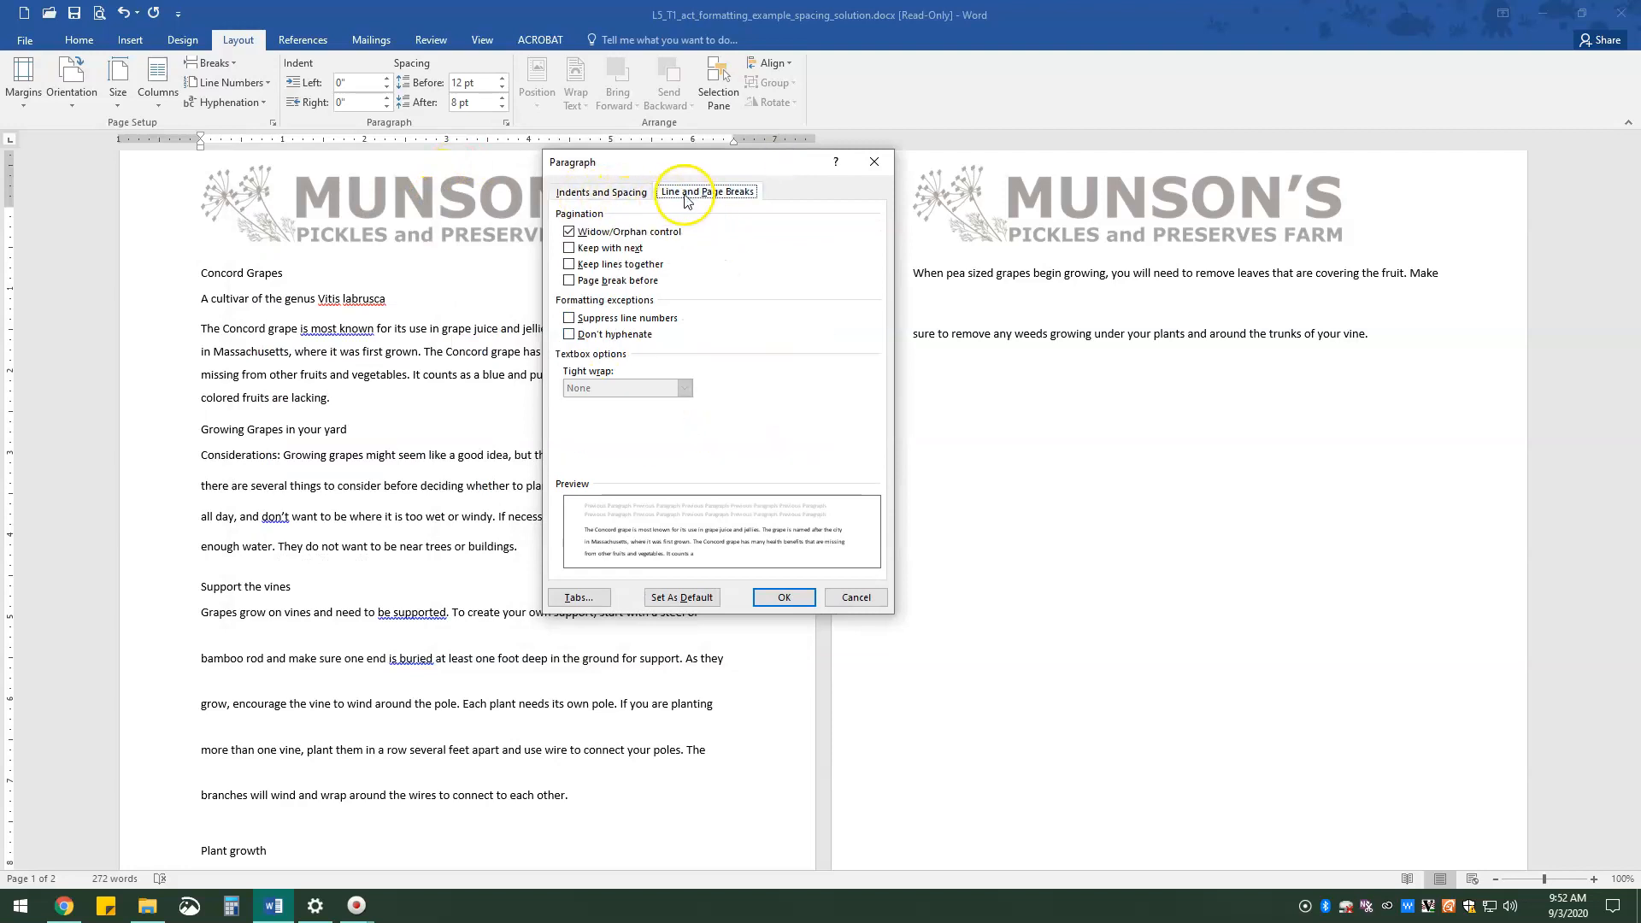
{"action": "left_click", "coordinate": [783, 597]}
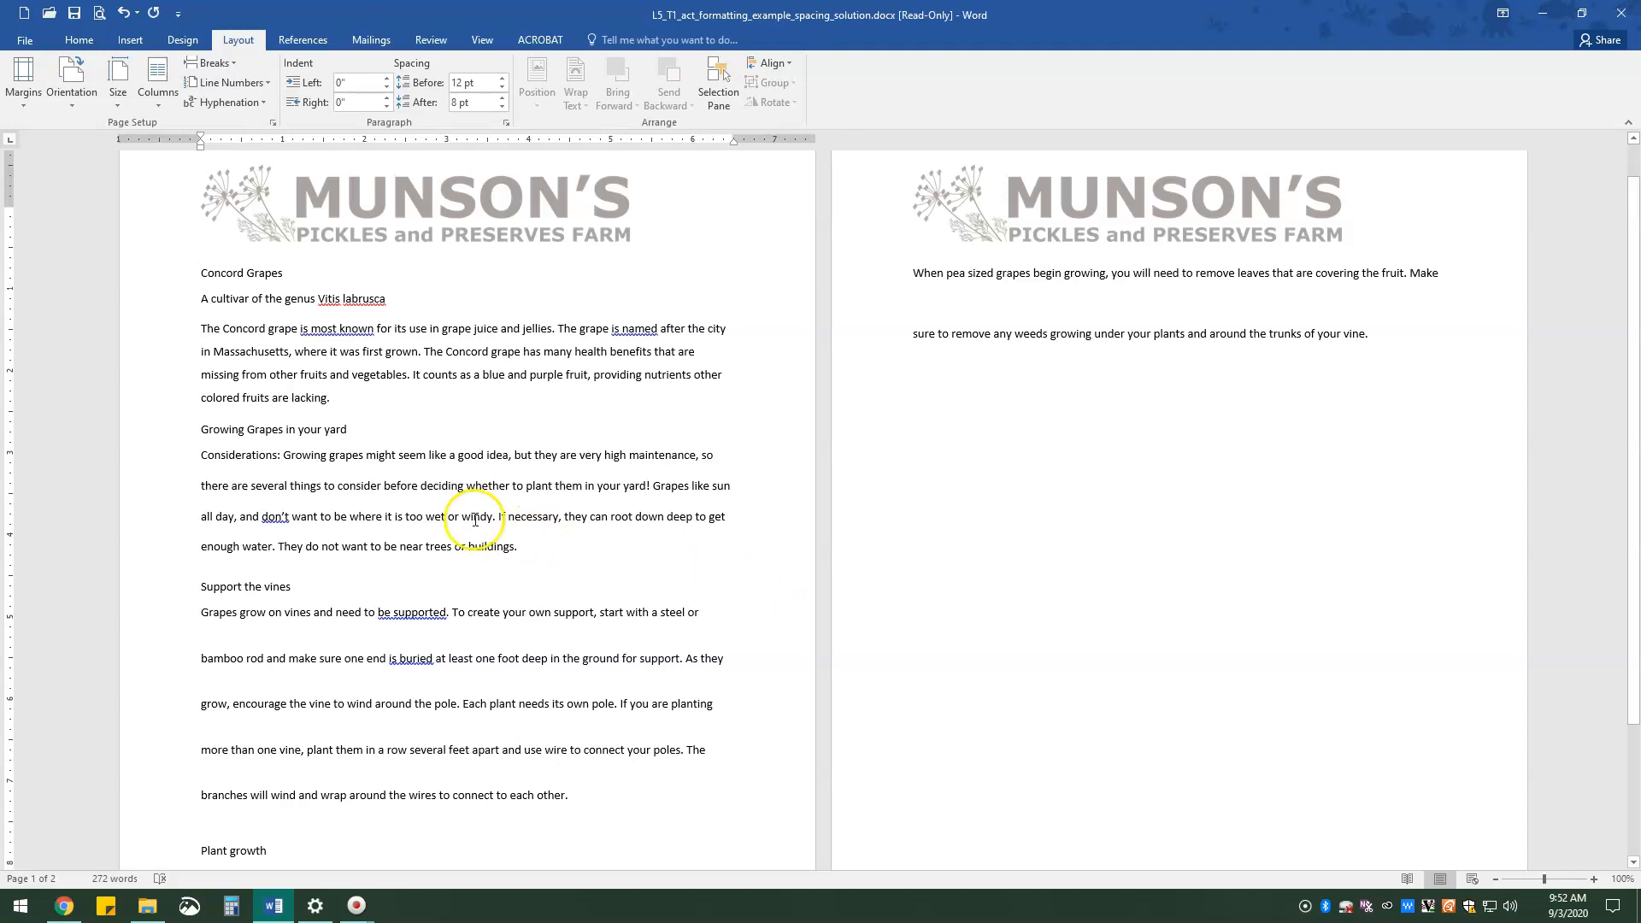
Remove the space before and after the opening Concord grape paragraph.
{"action": "left_click", "coordinate": [435, 351]}
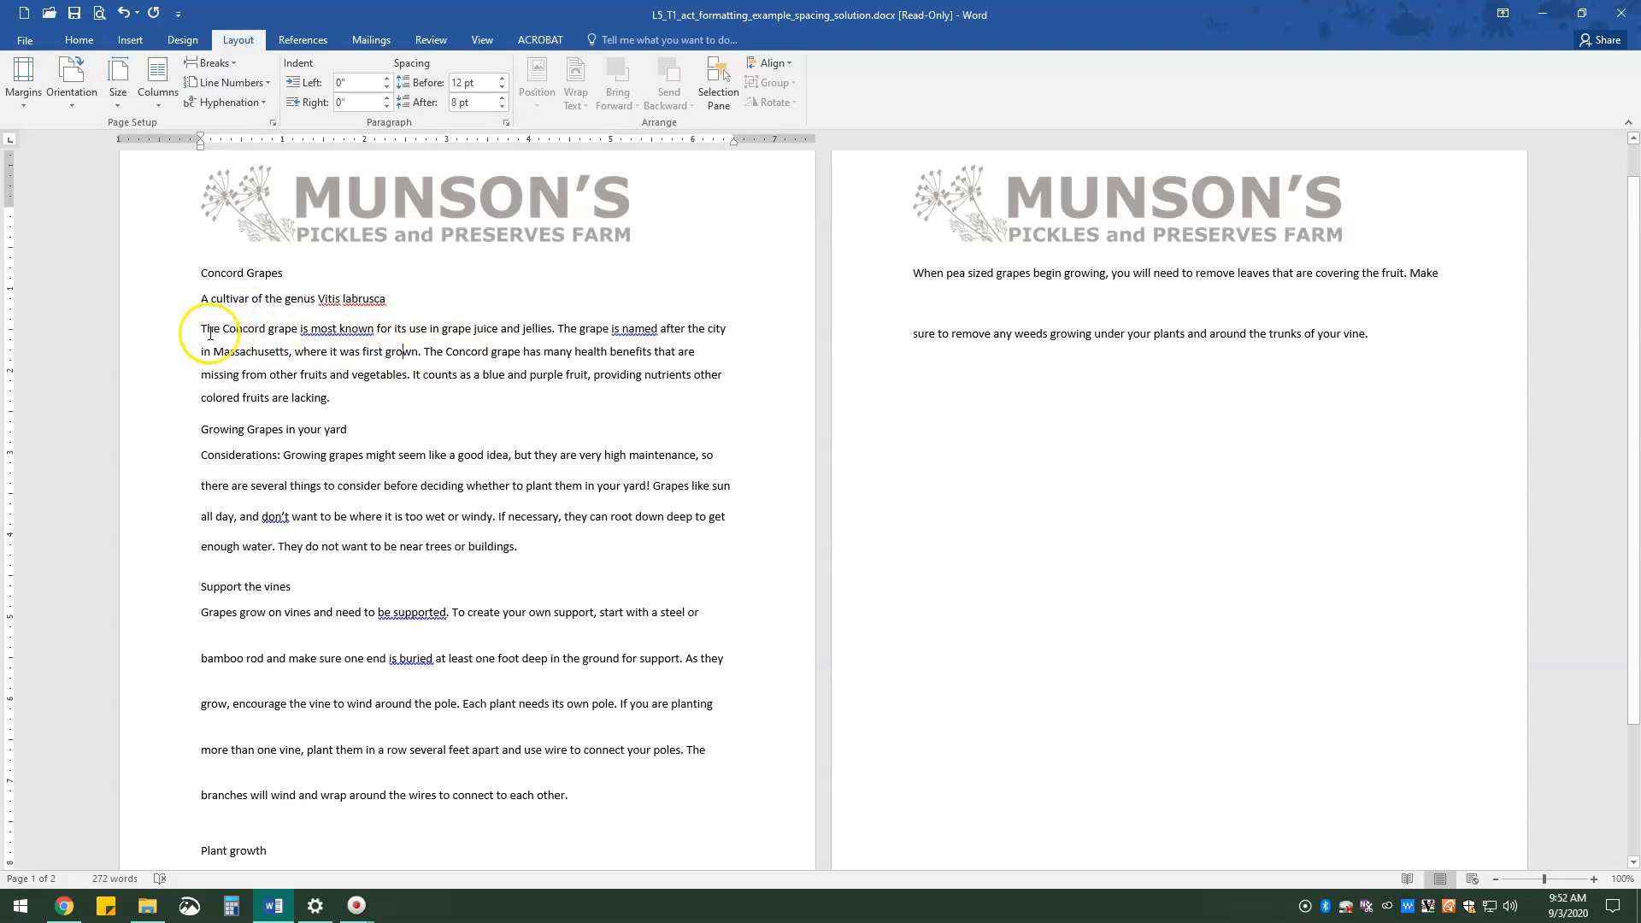
{"action": "triple_click", "coordinate": [329, 388]}
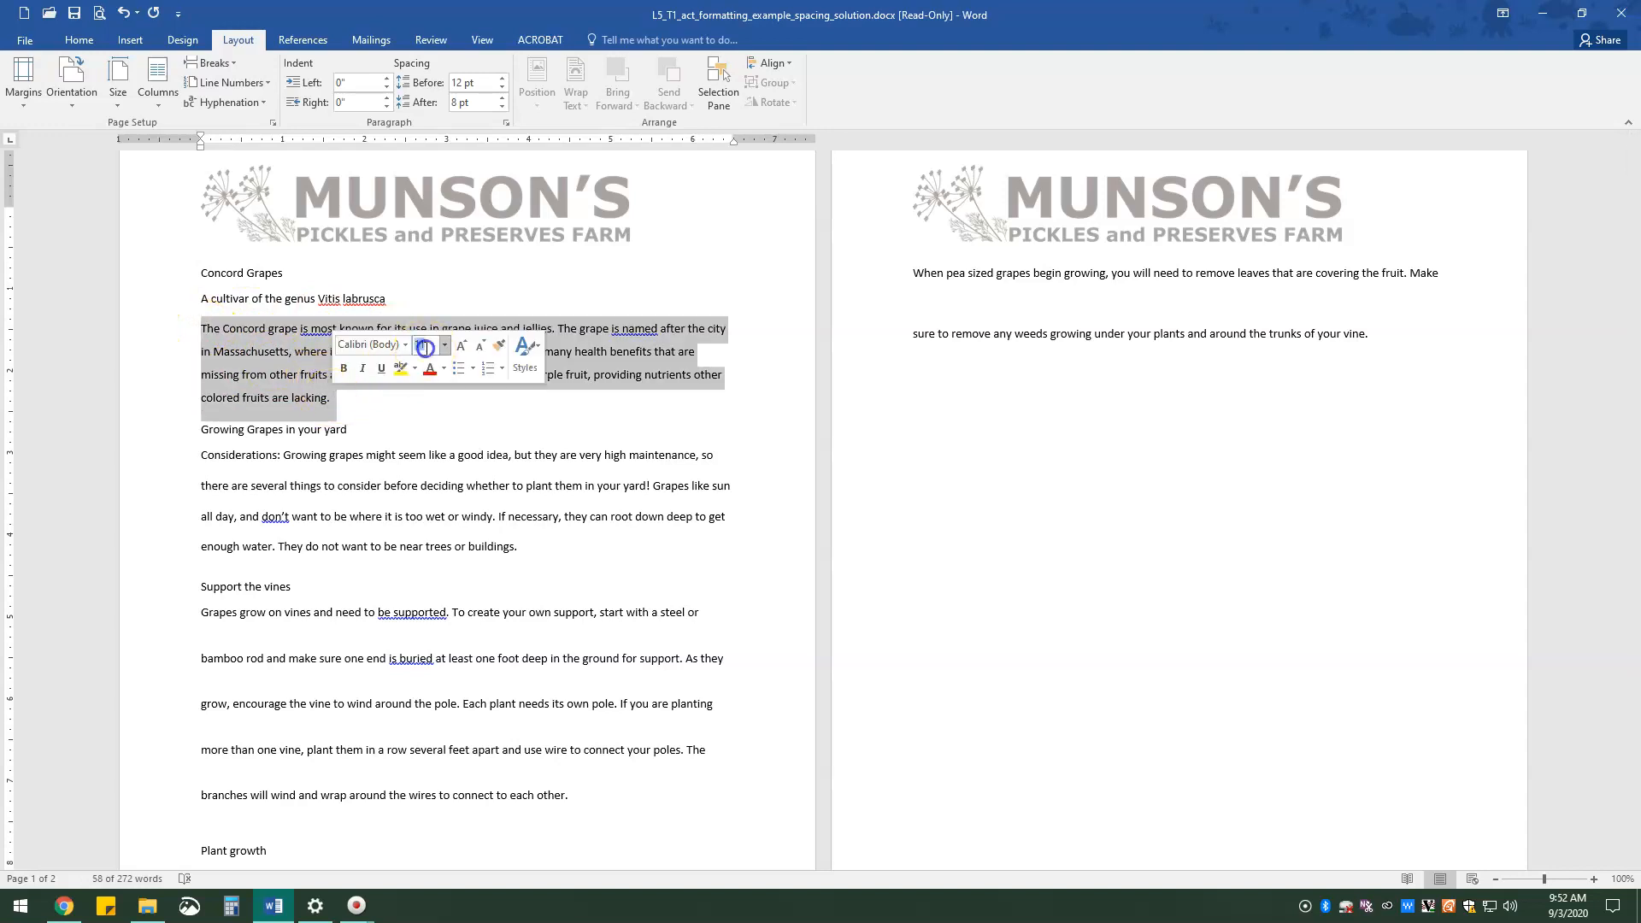
{"action": "left_click", "coordinate": [439, 352]}
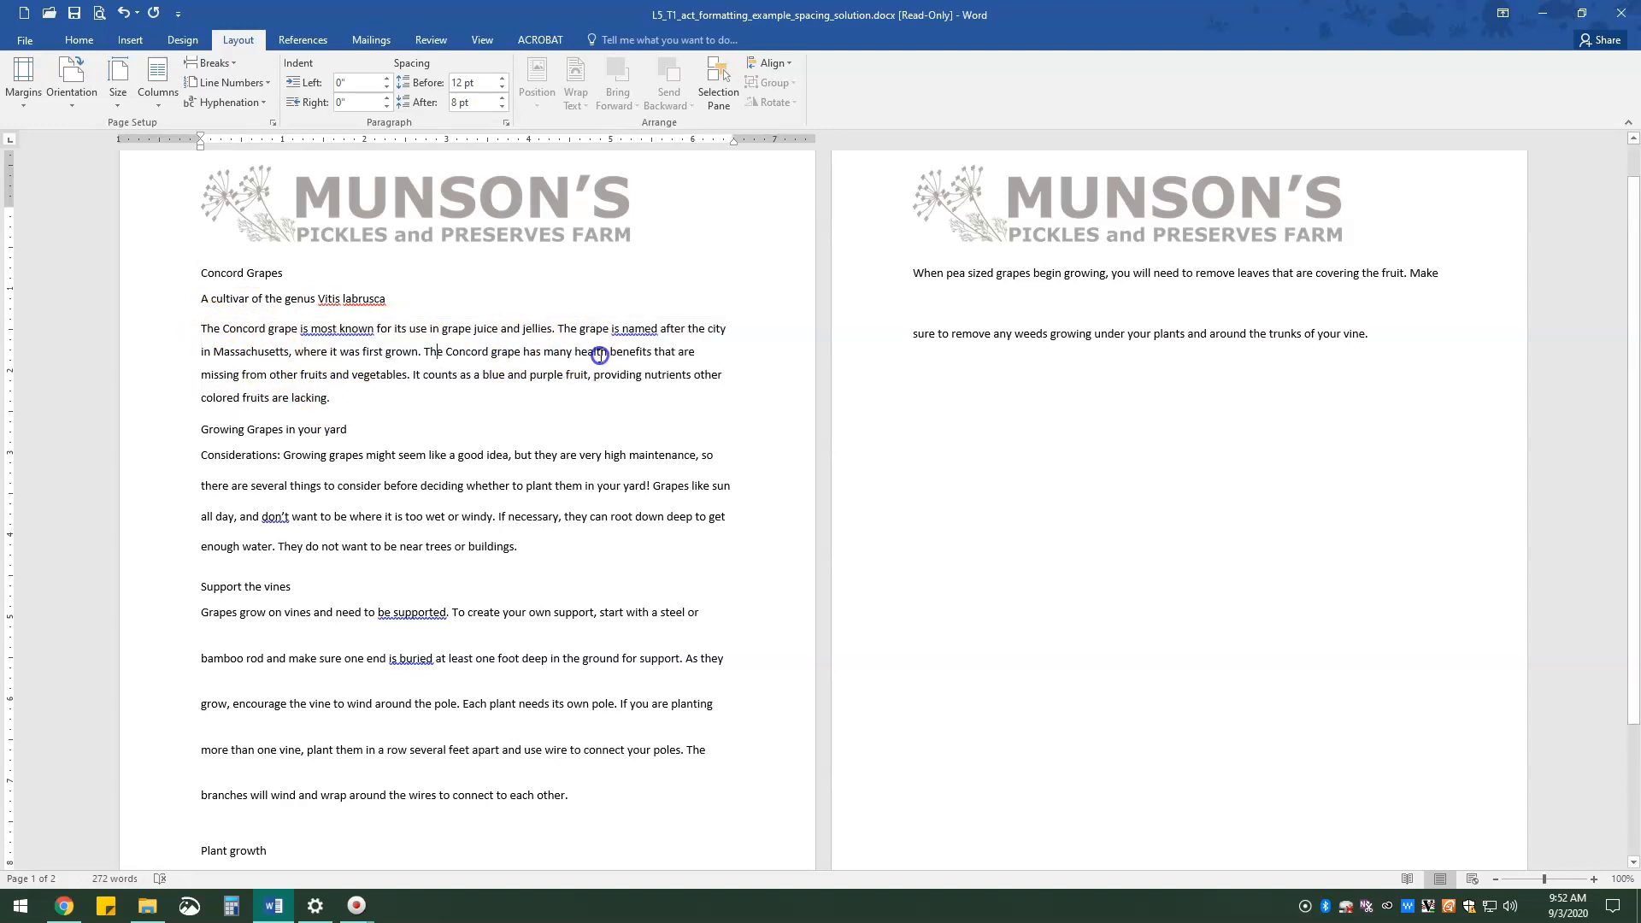
{"action": "left_click", "coordinate": [75, 40]}
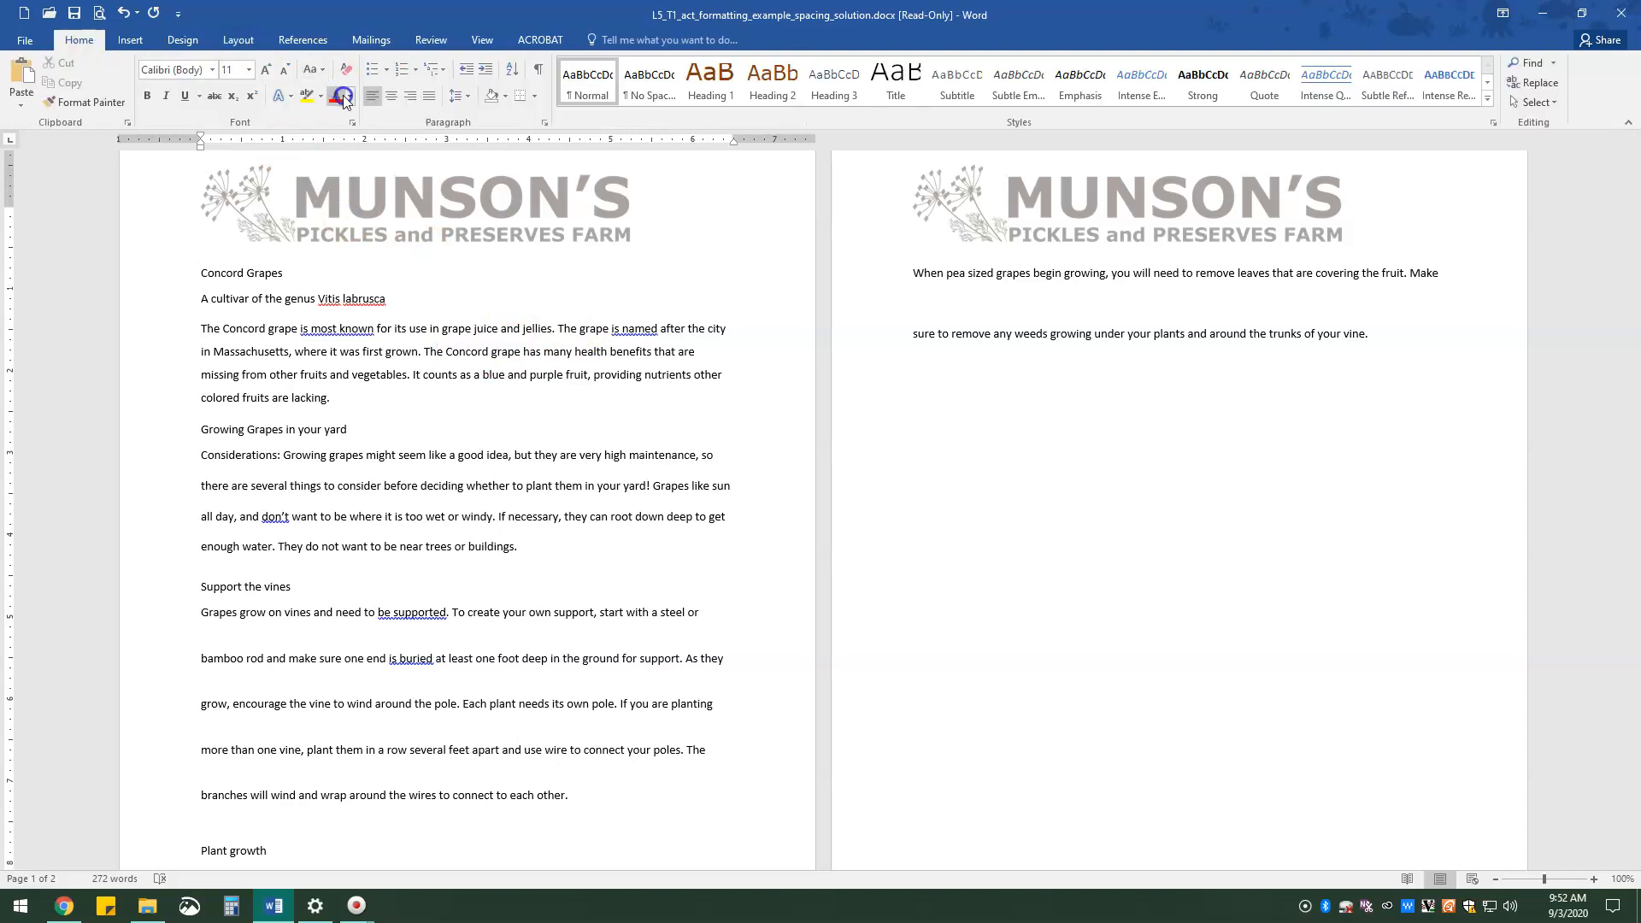
{"action": "left_click", "coordinate": [466, 101]}
{"action": "left_click", "coordinate": [673, 224]}
{"action": "left_click", "coordinate": [460, 100]}
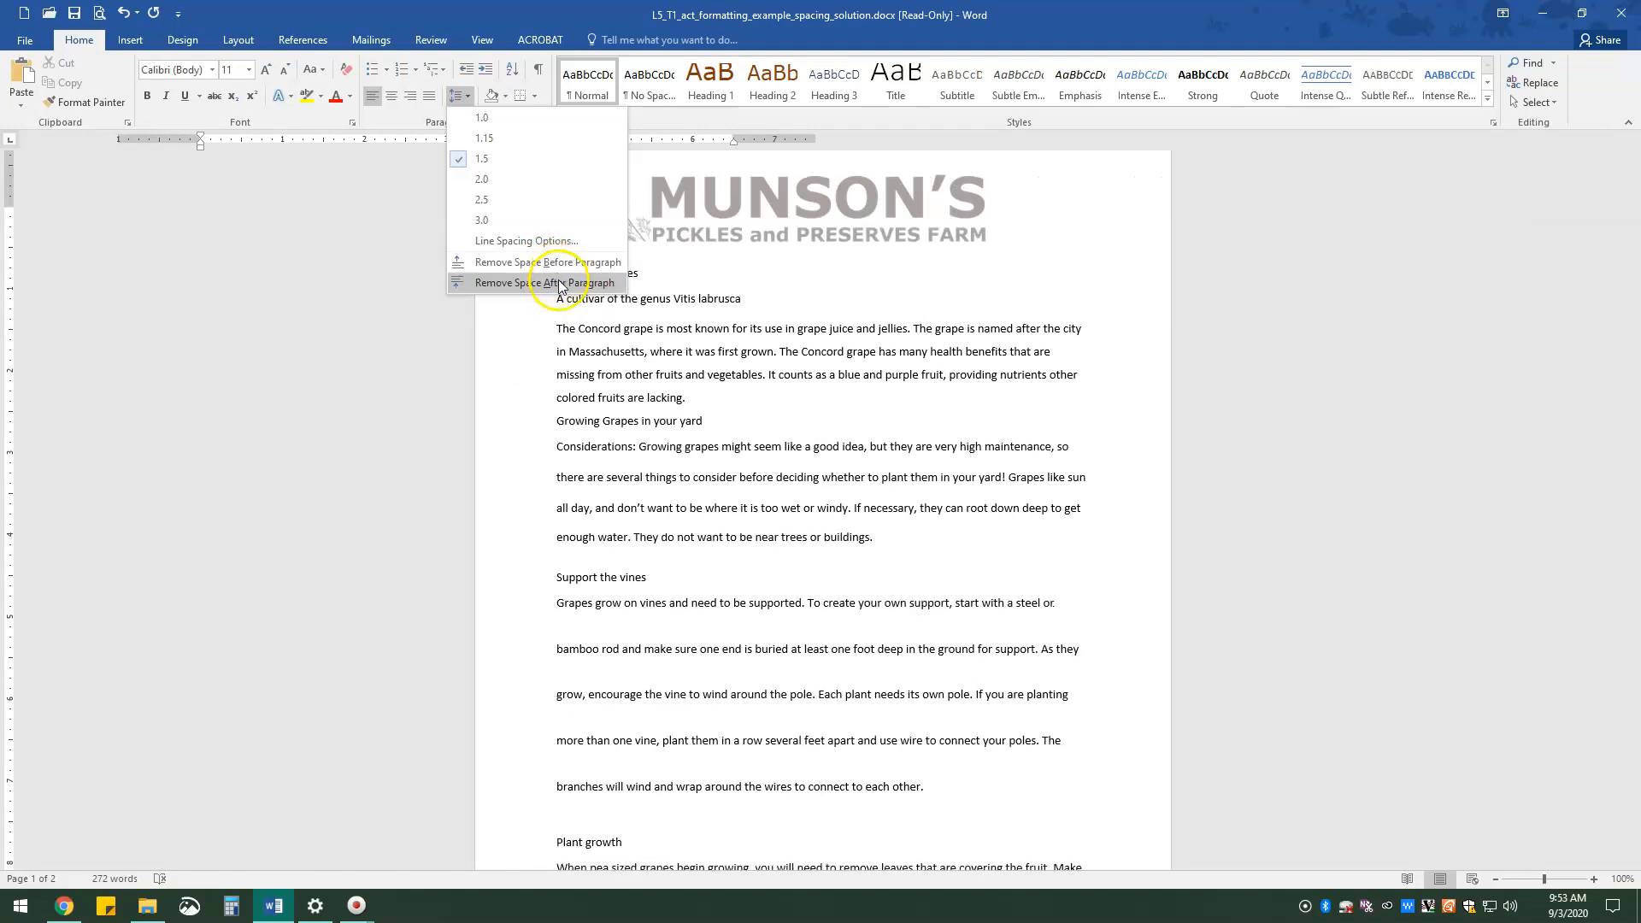
{"action": "left_click", "coordinate": [568, 266]}
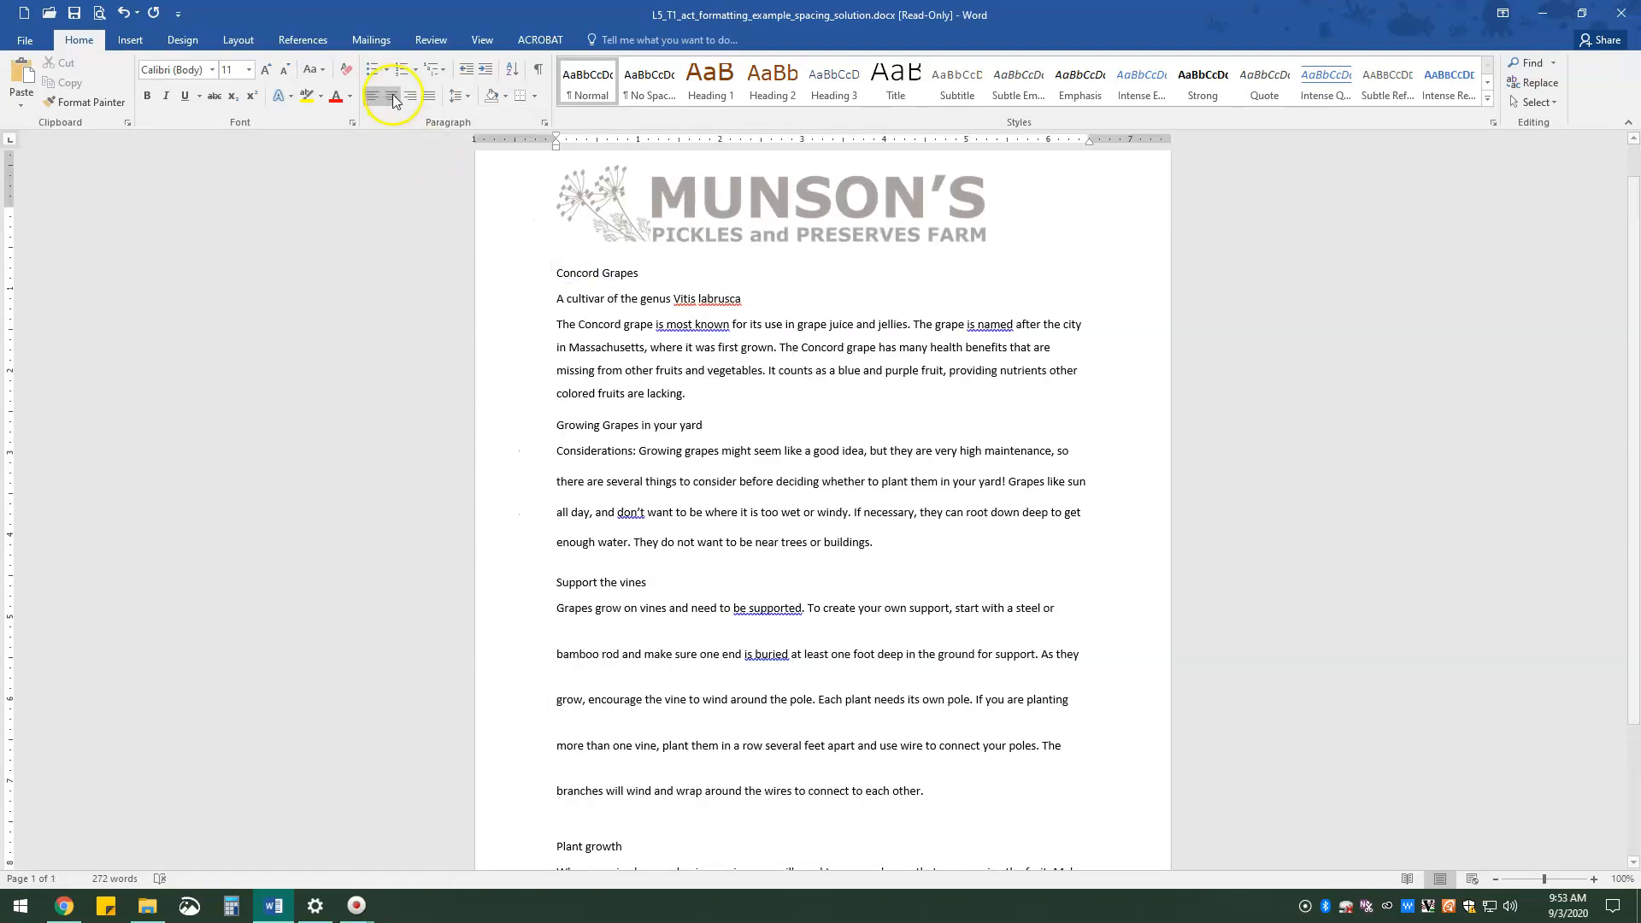
{"action": "left_click", "coordinate": [457, 96]}
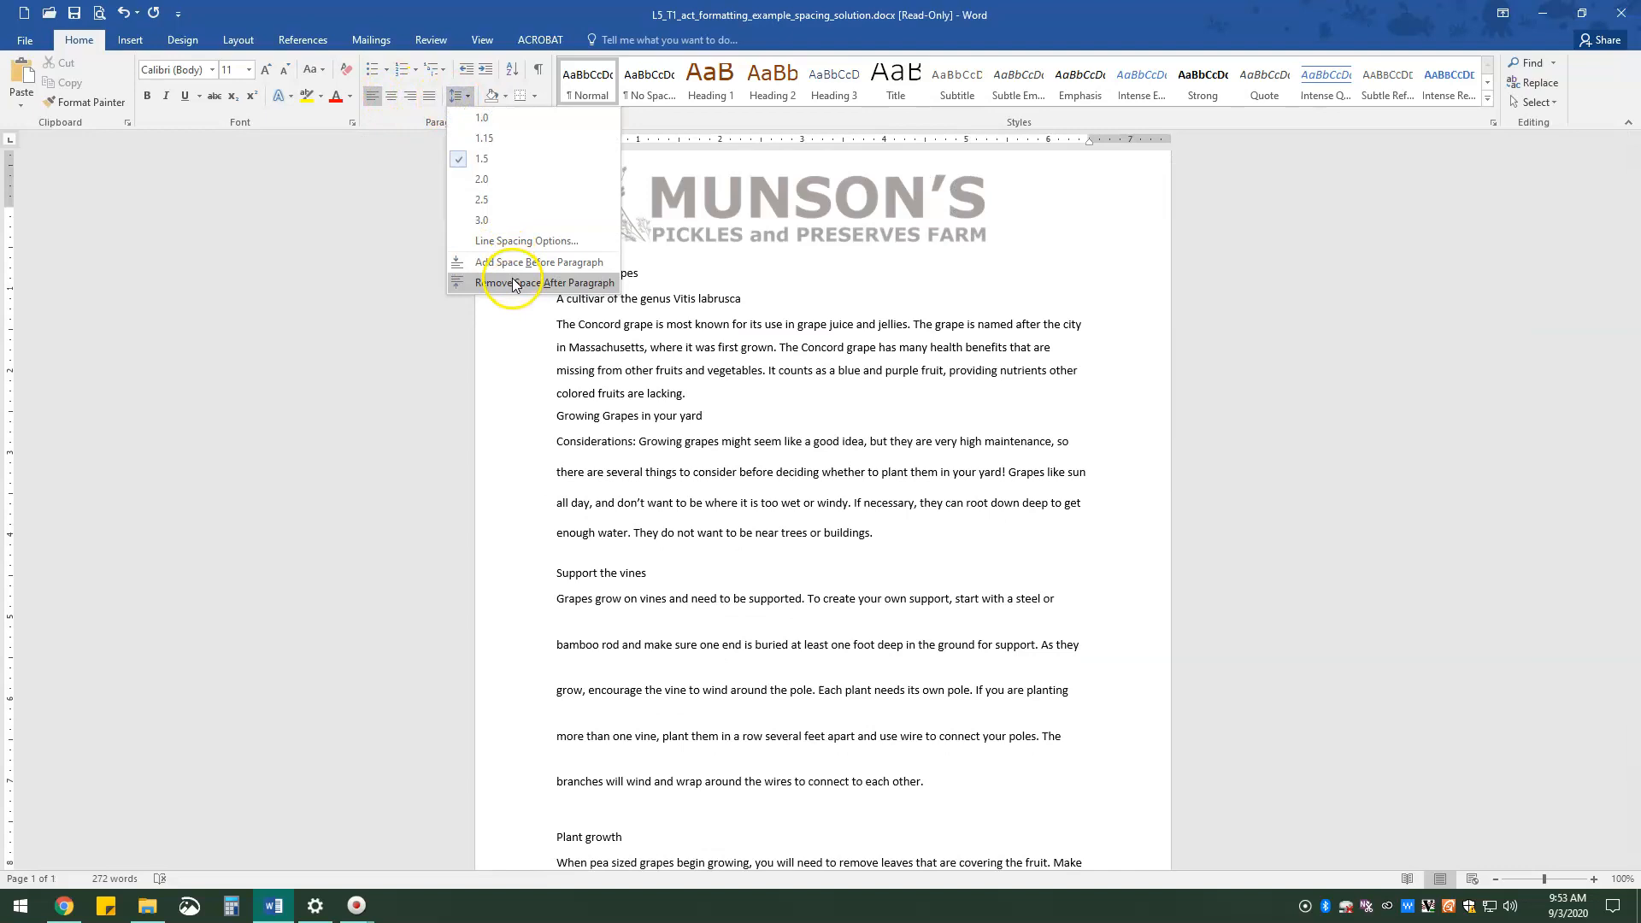
{"action": "left_click", "coordinate": [512, 283]}
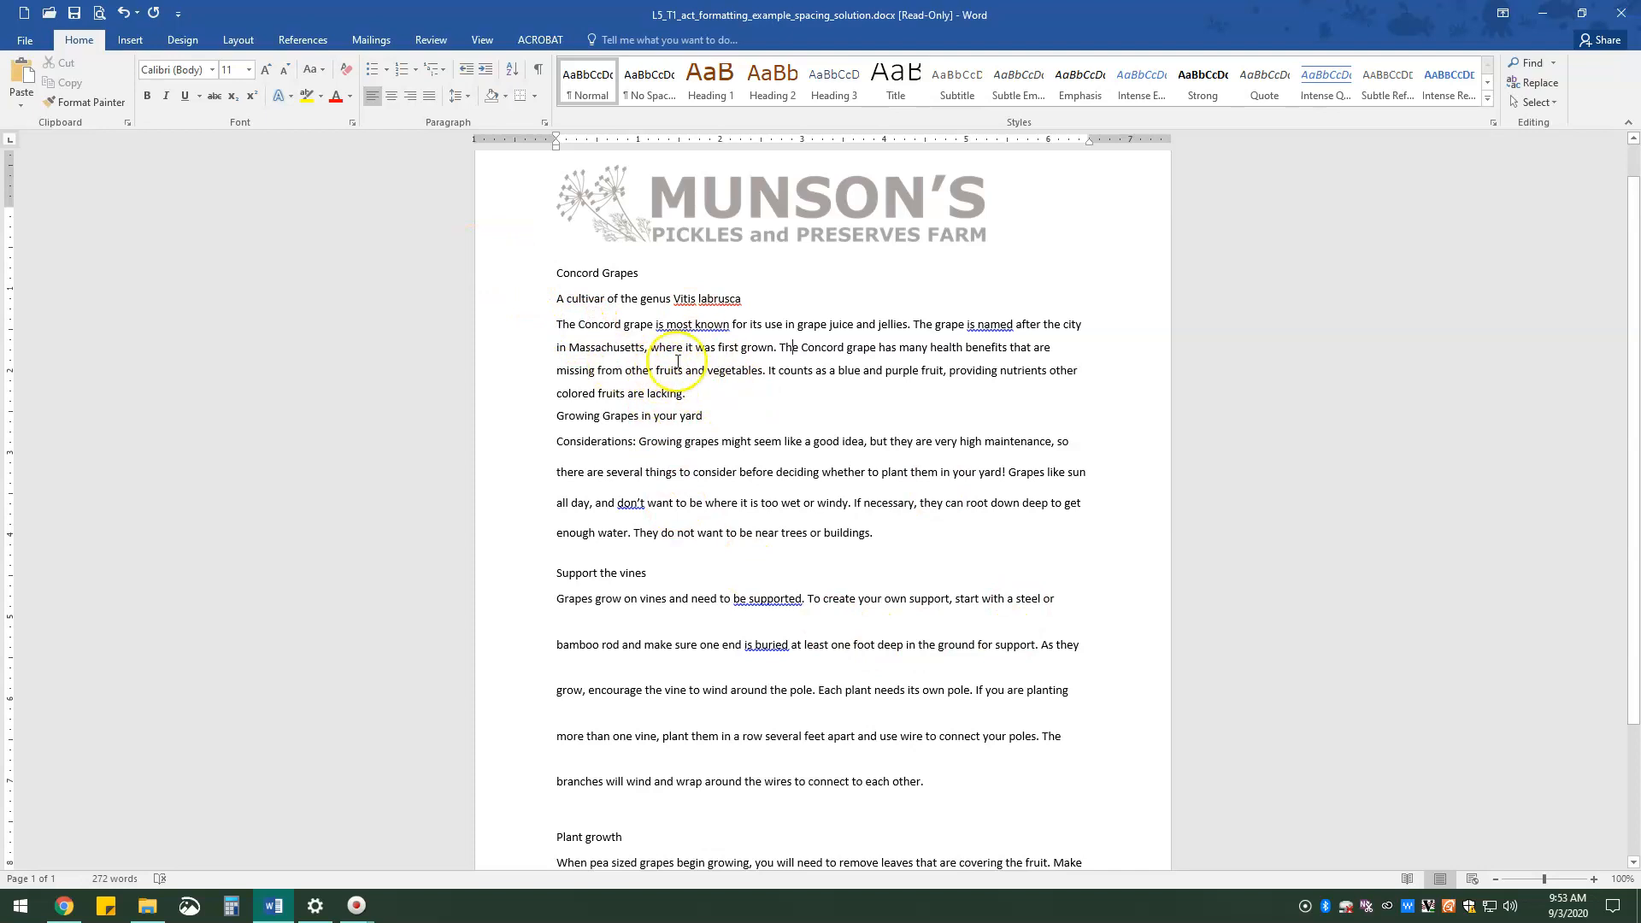
Add space before and after the opening Concord grape paragraph.
{"action": "left_click", "coordinate": [552, 608]}
{"action": "left_click_drag", "start_coordinate": [552, 608], "coordinate": [974, 793]}
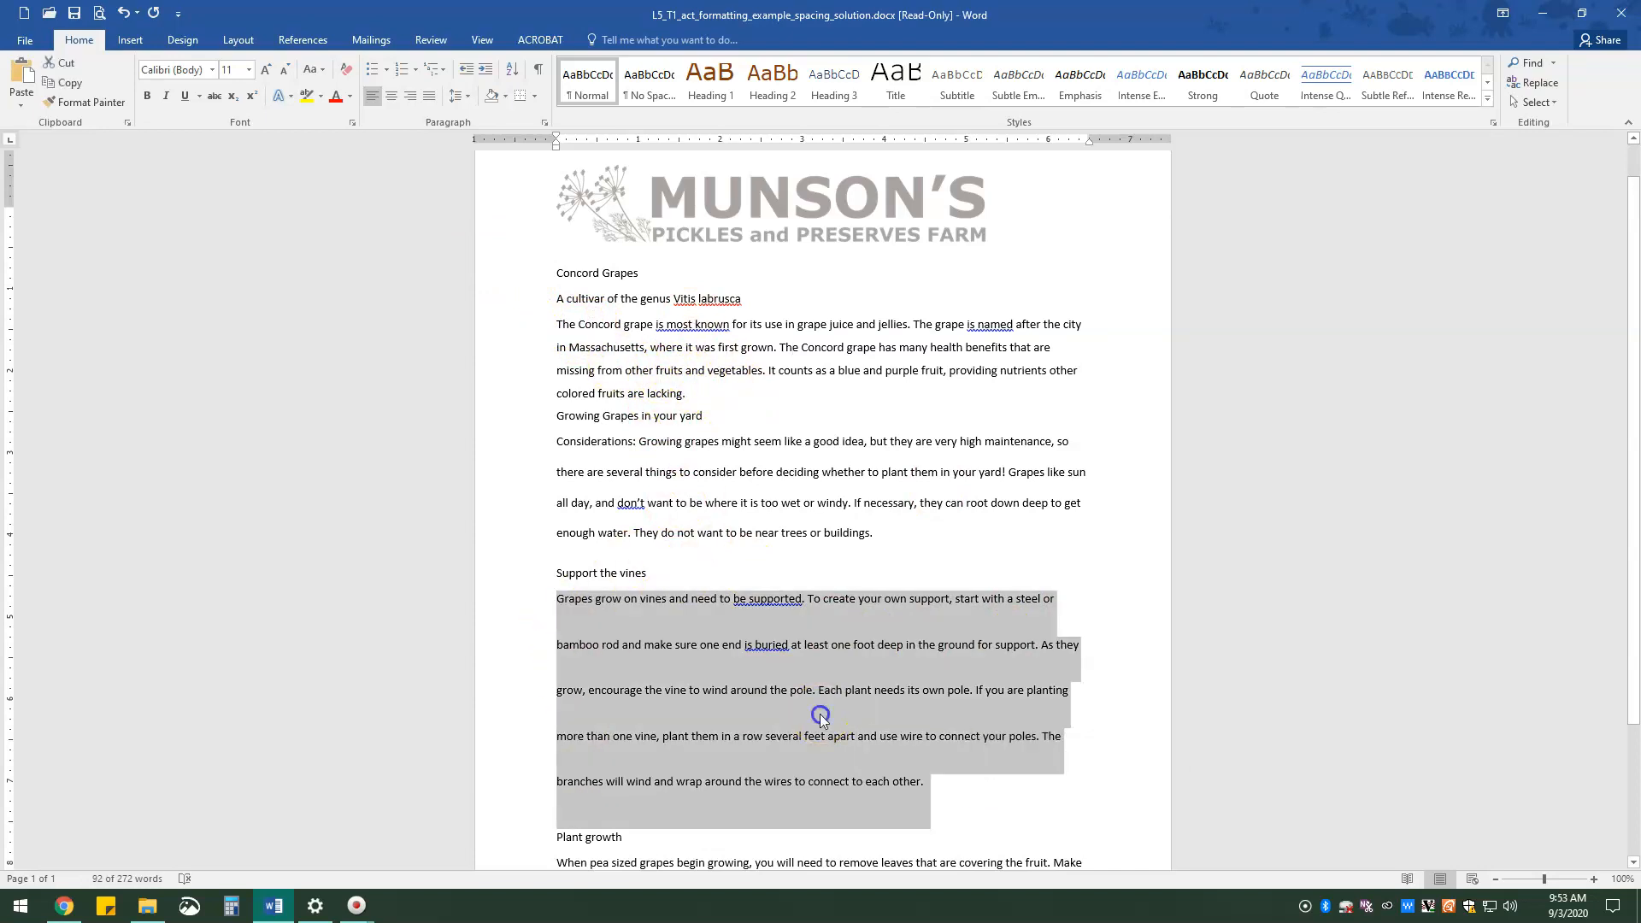
{"action": "left_click", "coordinate": [757, 519]}
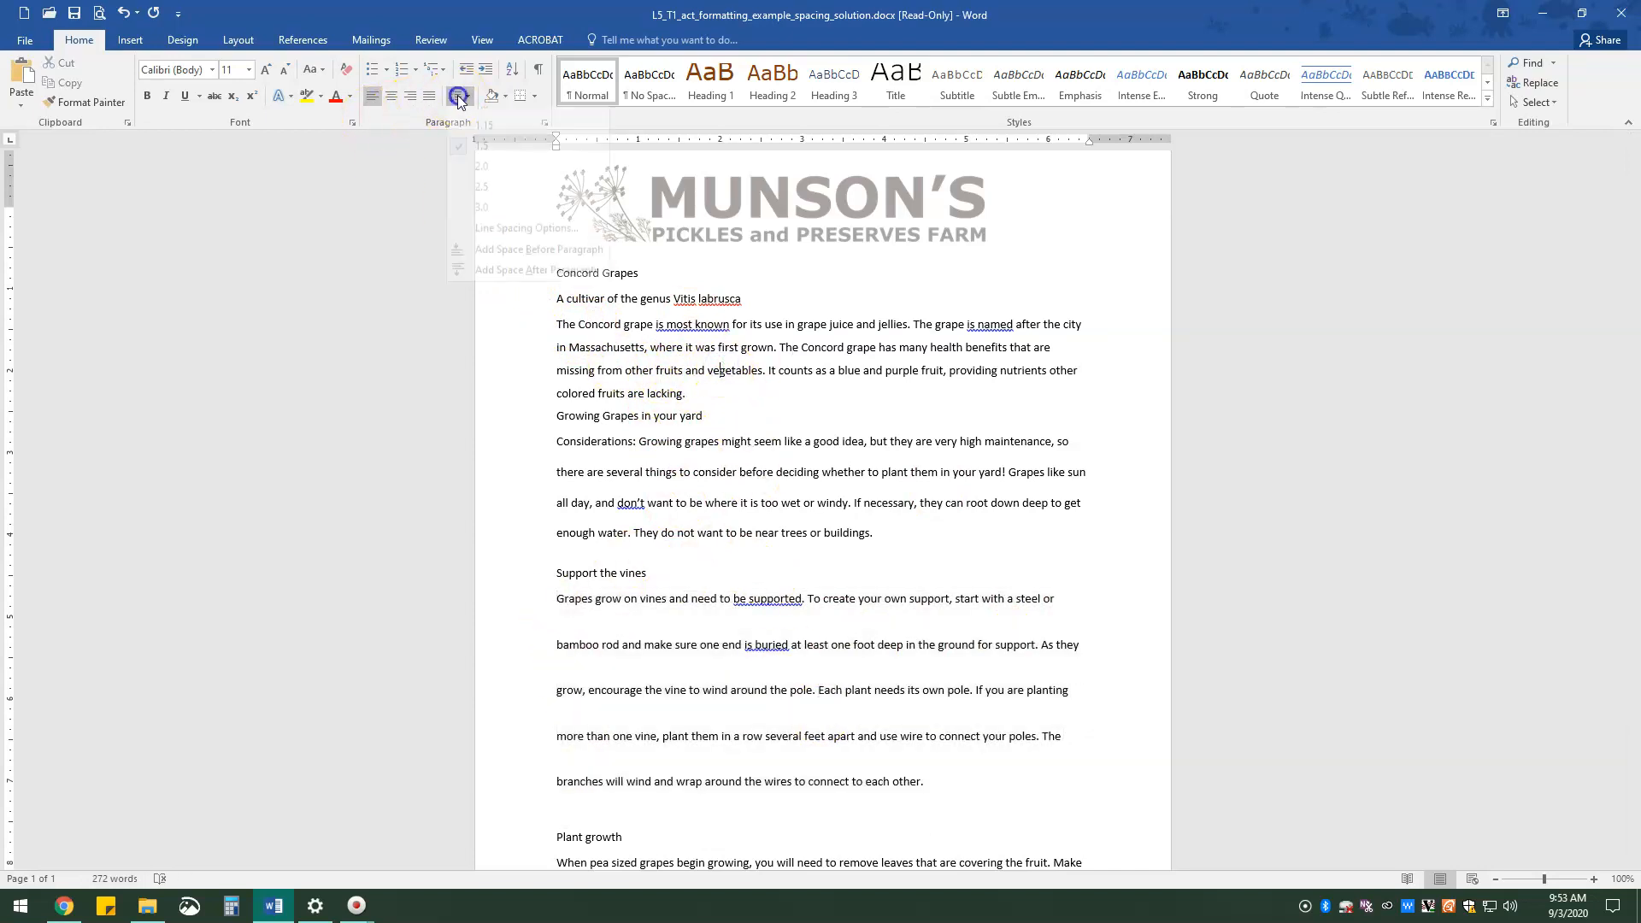
{"action": "left_click", "coordinate": [458, 95]}
{"action": "left_click", "coordinate": [493, 262]}
{"action": "left_click", "coordinate": [455, 96]}
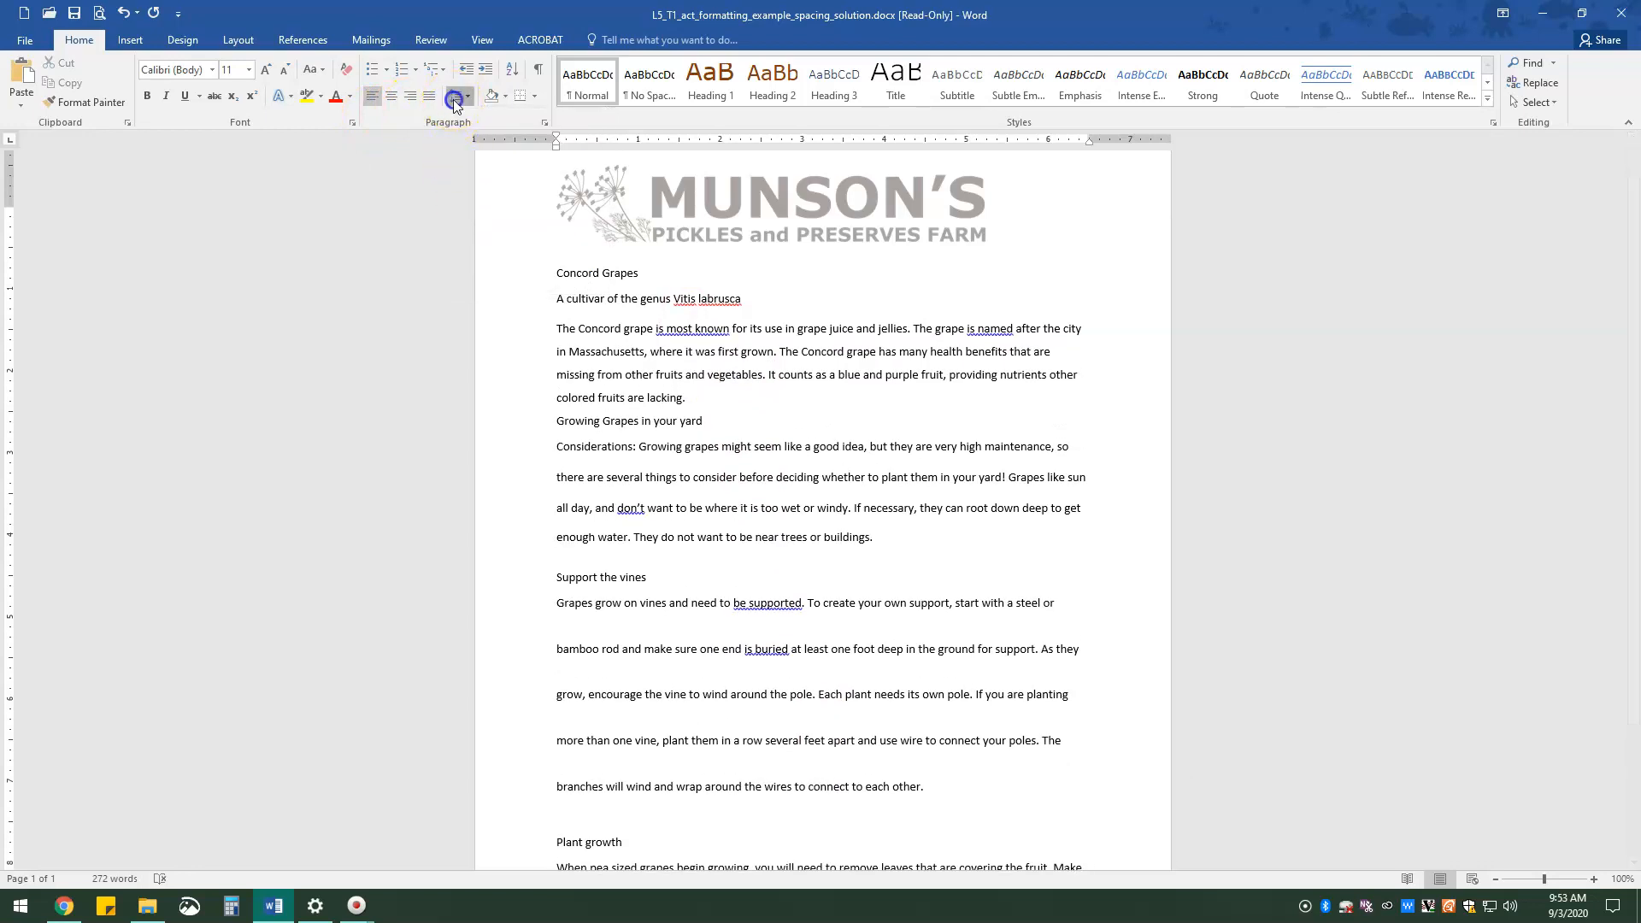
{"action": "left_click", "coordinate": [504, 281]}
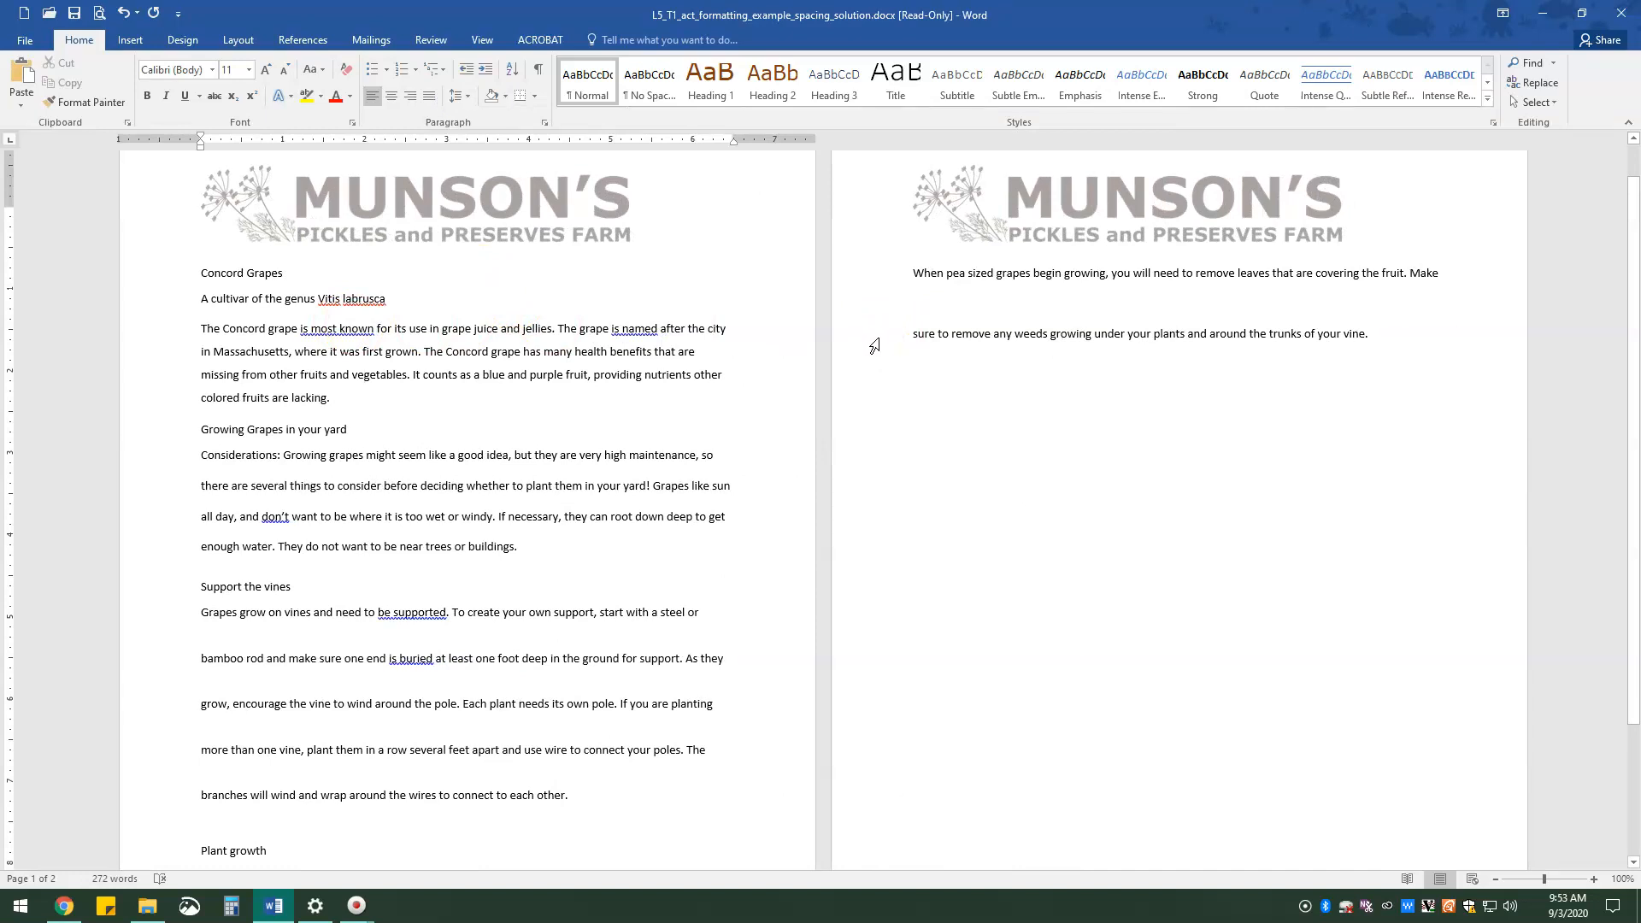
Set the opening Concord grape paragraph's line spacing to 1.0.
{"action": "left_click", "coordinate": [460, 98]}
{"action": "left_click", "coordinate": [462, 103]}
{"action": "left_click", "coordinate": [471, 99]}
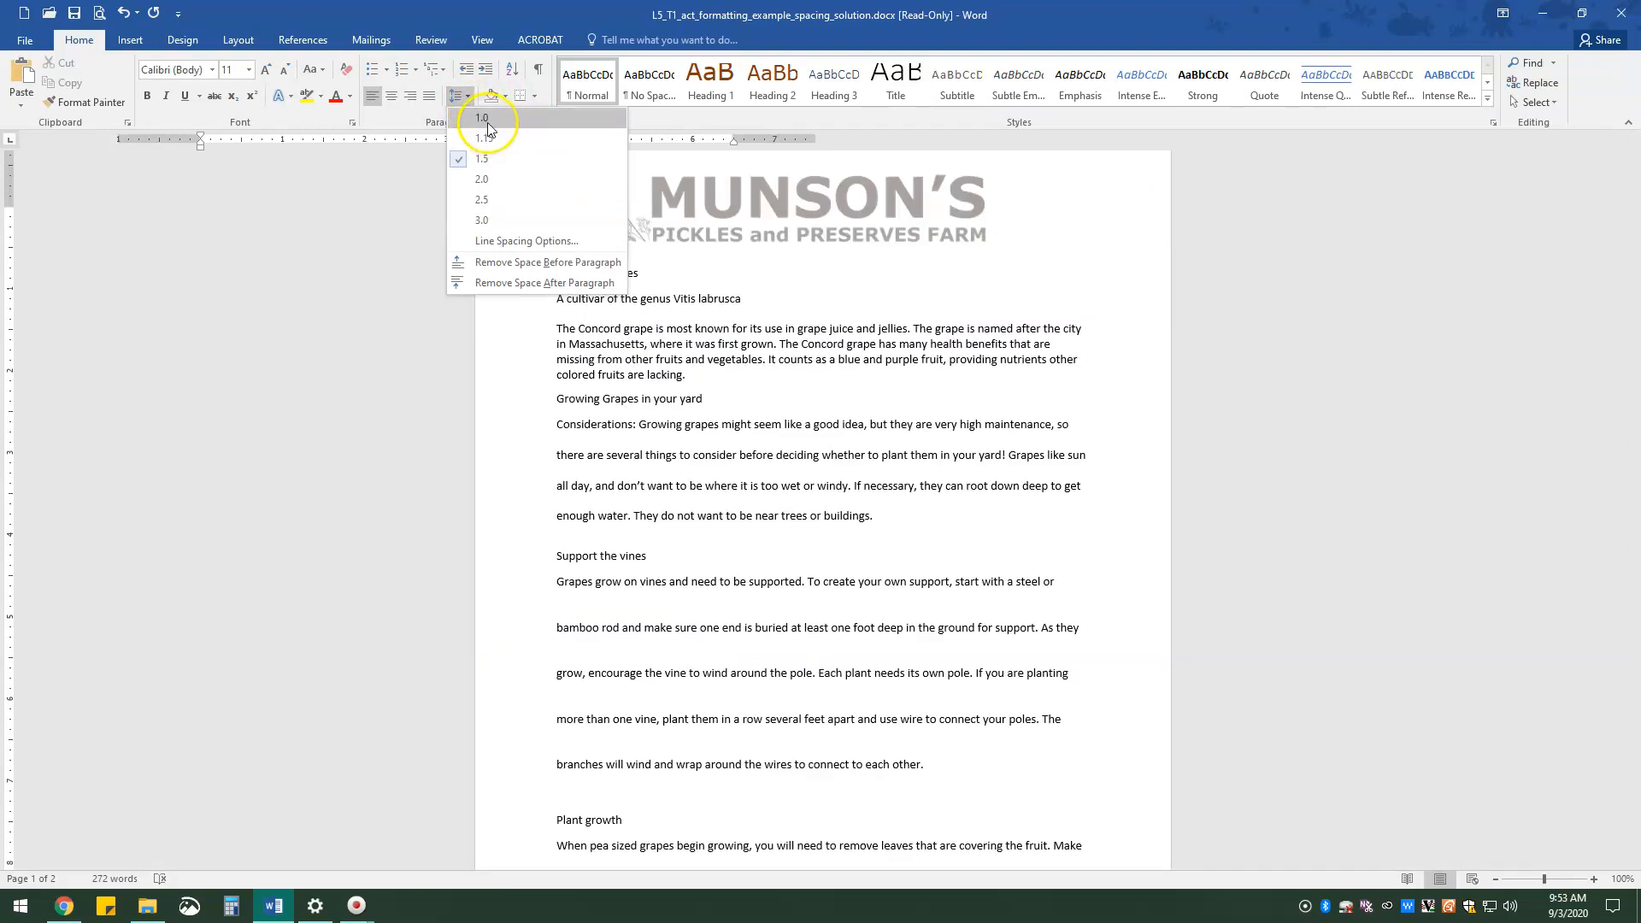
{"action": "left_click", "coordinate": [488, 121]}
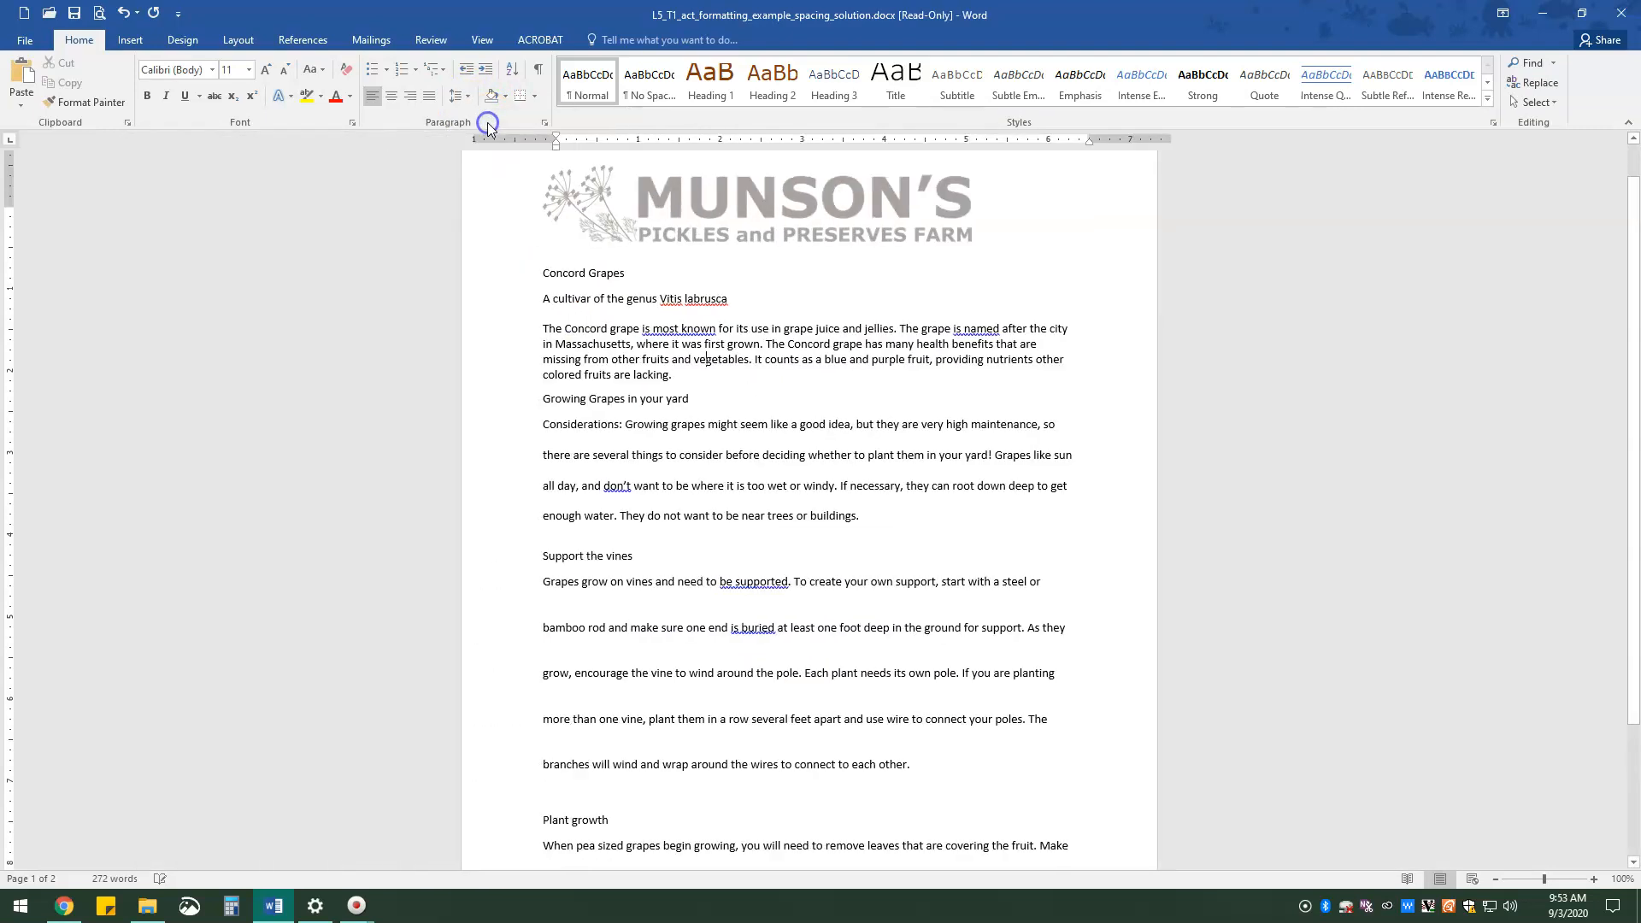
Try 2.0 and 3.0 line spacing on the opening Concord grape paragraph.
{"action": "left_click", "coordinate": [461, 100]}
{"action": "left_click", "coordinate": [453, 177]}
{"action": "left_click", "coordinate": [452, 98]}
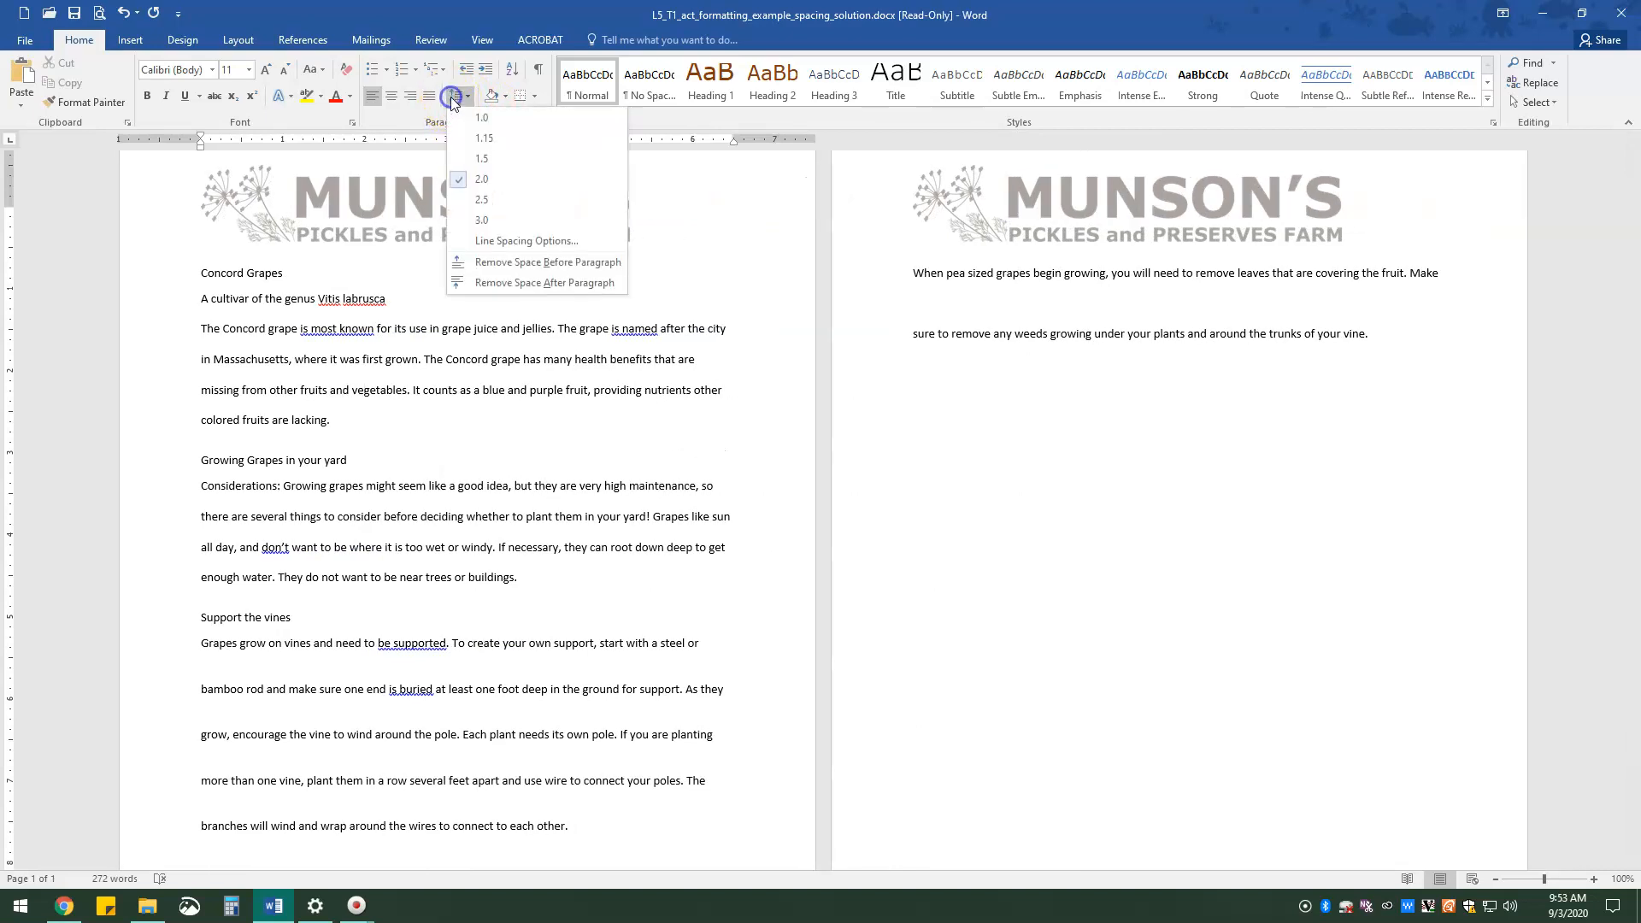
{"action": "left_click", "coordinate": [476, 221]}
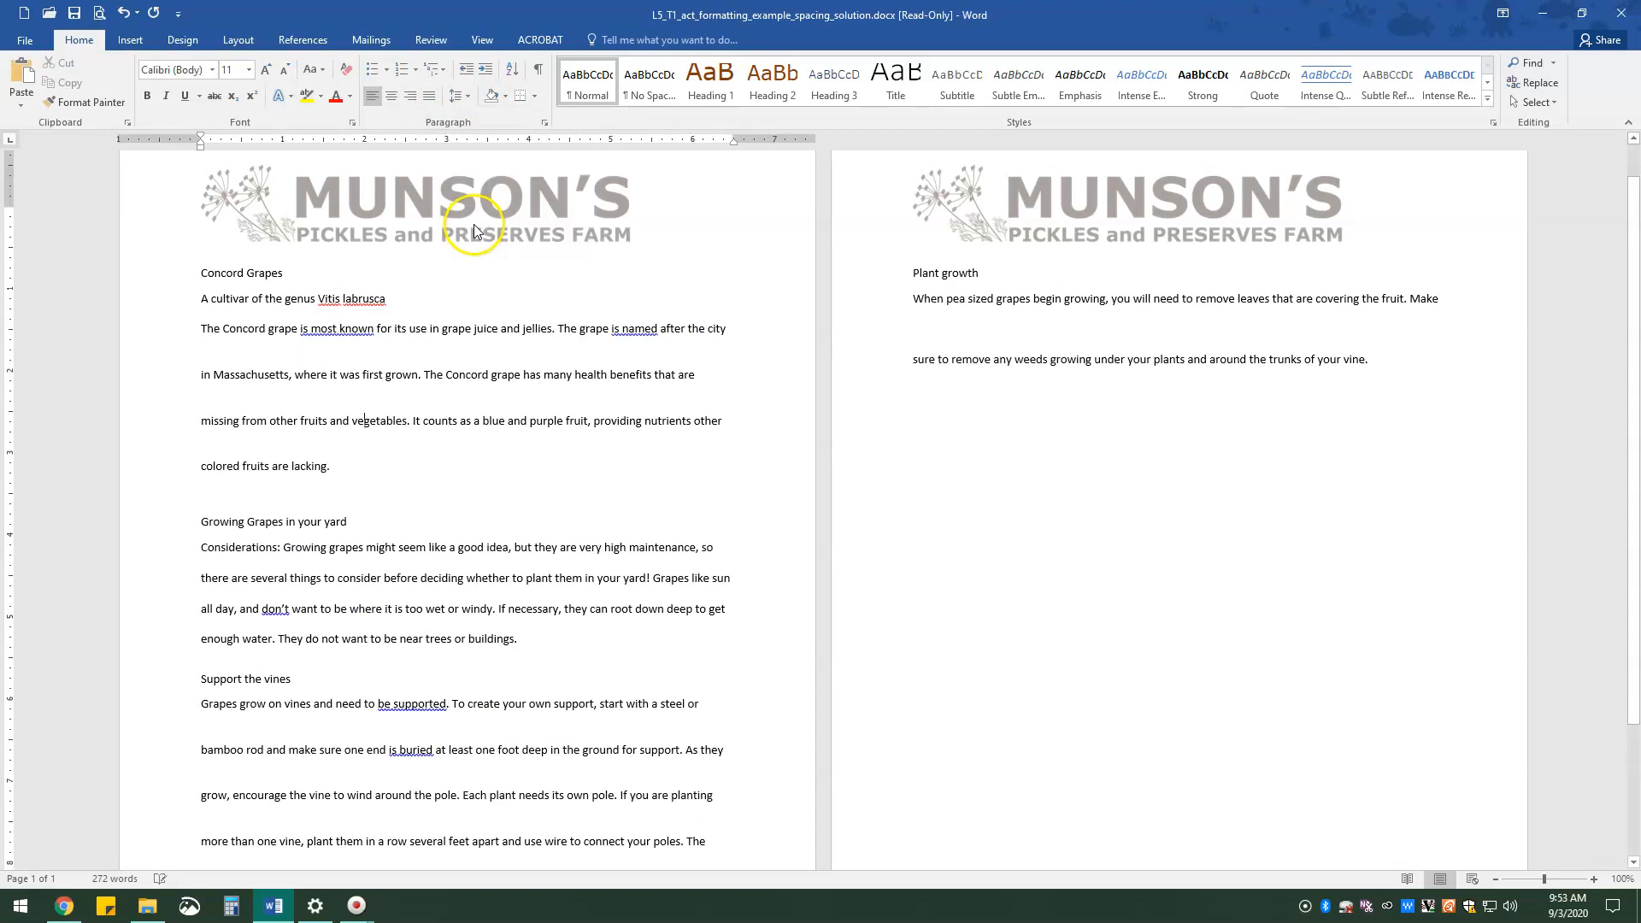
Set the opening paragraph's line spacing back to 2.0, compare both pages, and reduce it to 1.0.
{"action": "left_click", "coordinate": [468, 99]}
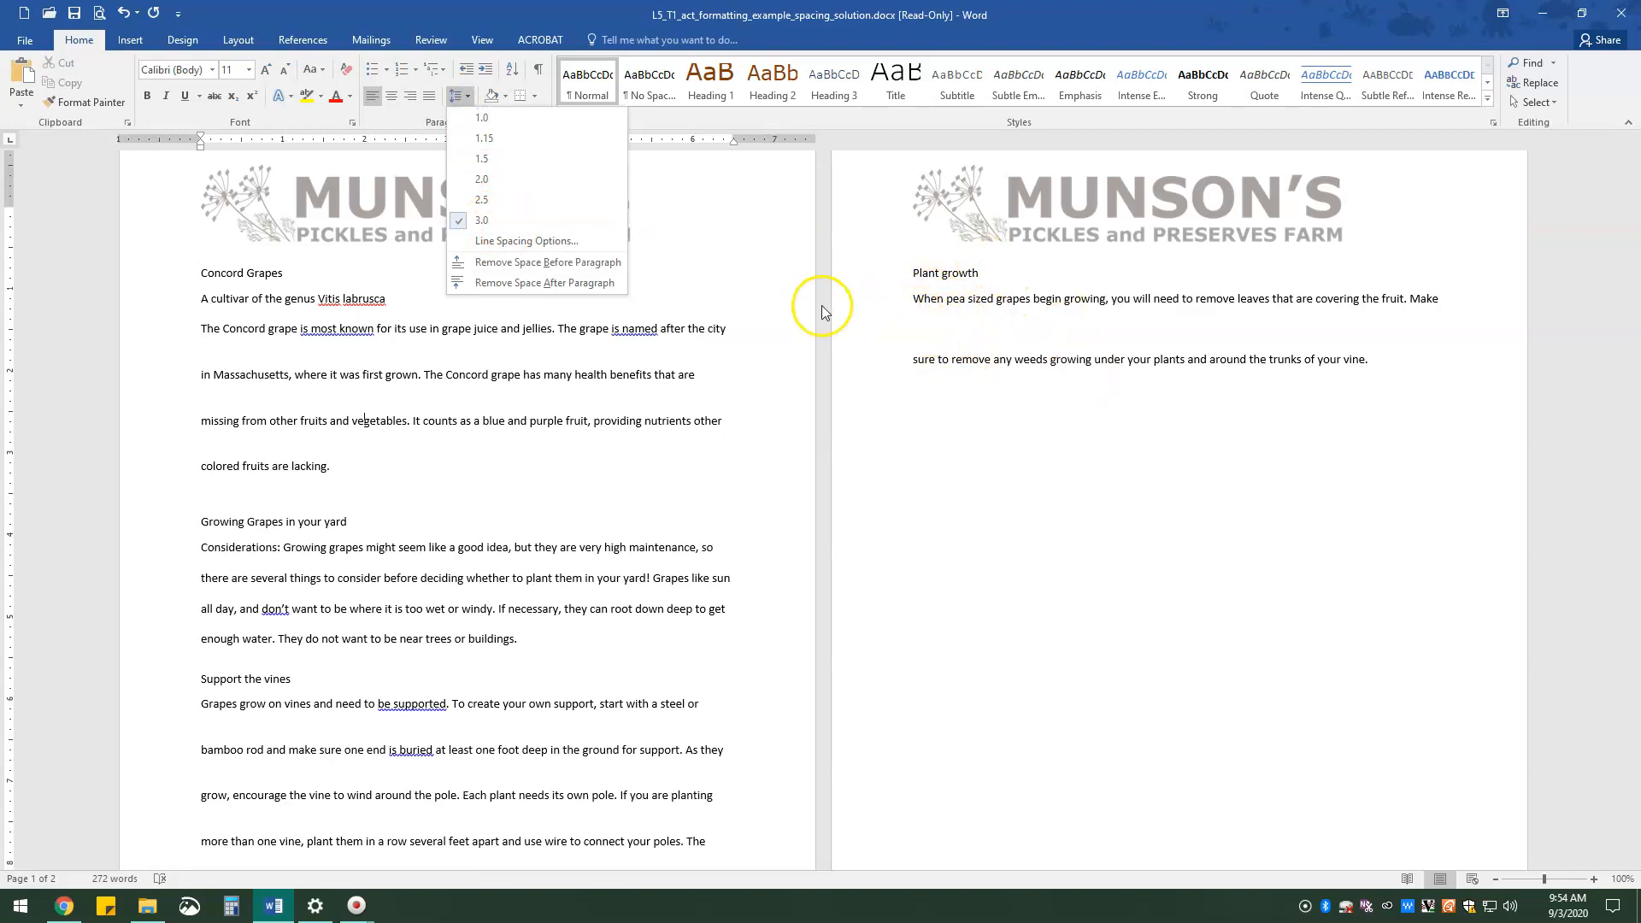
{"action": "left_click", "coordinate": [541, 182]}
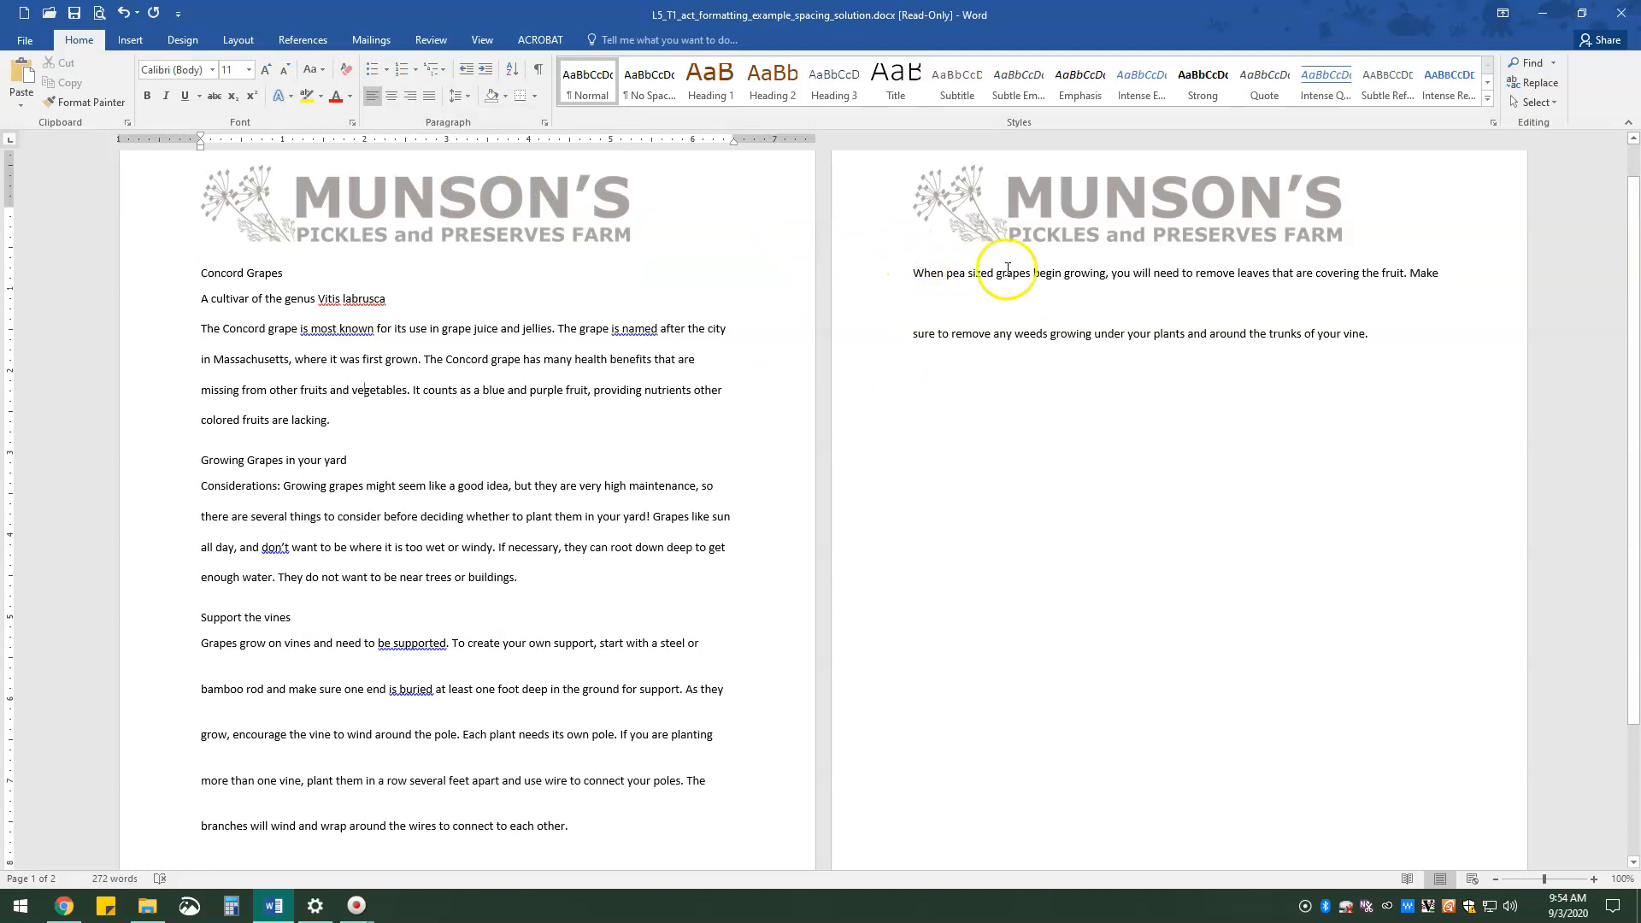
{"action": "scroll", "coordinate": [502, 609], "scroll_direction": "down", "scroll_amount": 3}
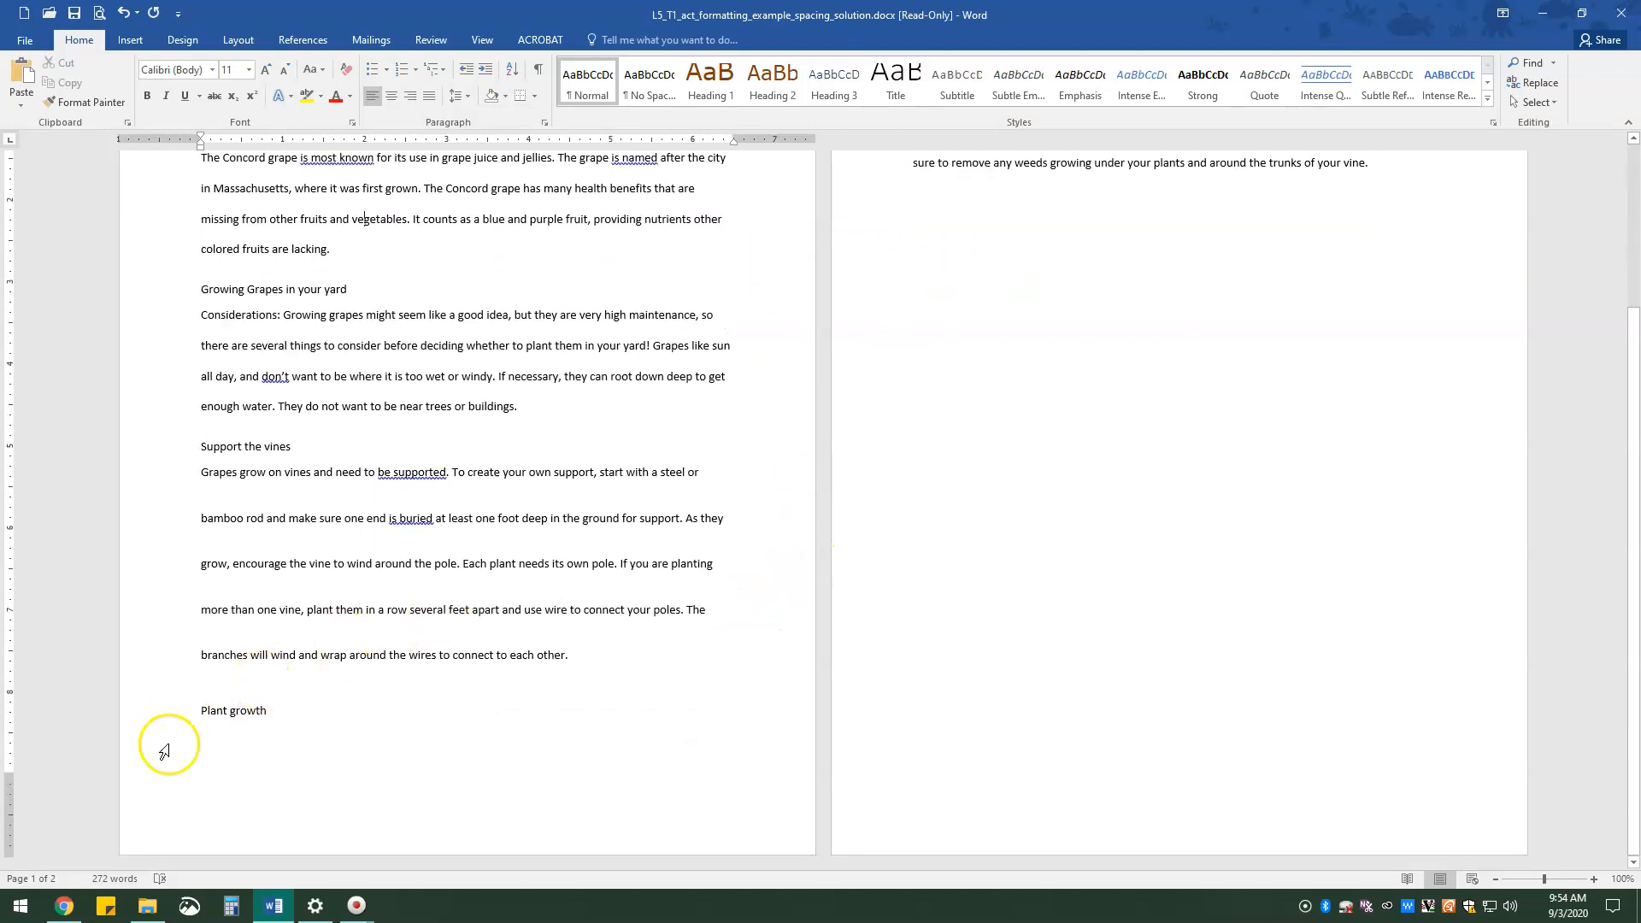
{"action": "scroll", "coordinate": [573, 684], "scroll_direction": "up", "scroll_amount": 4}
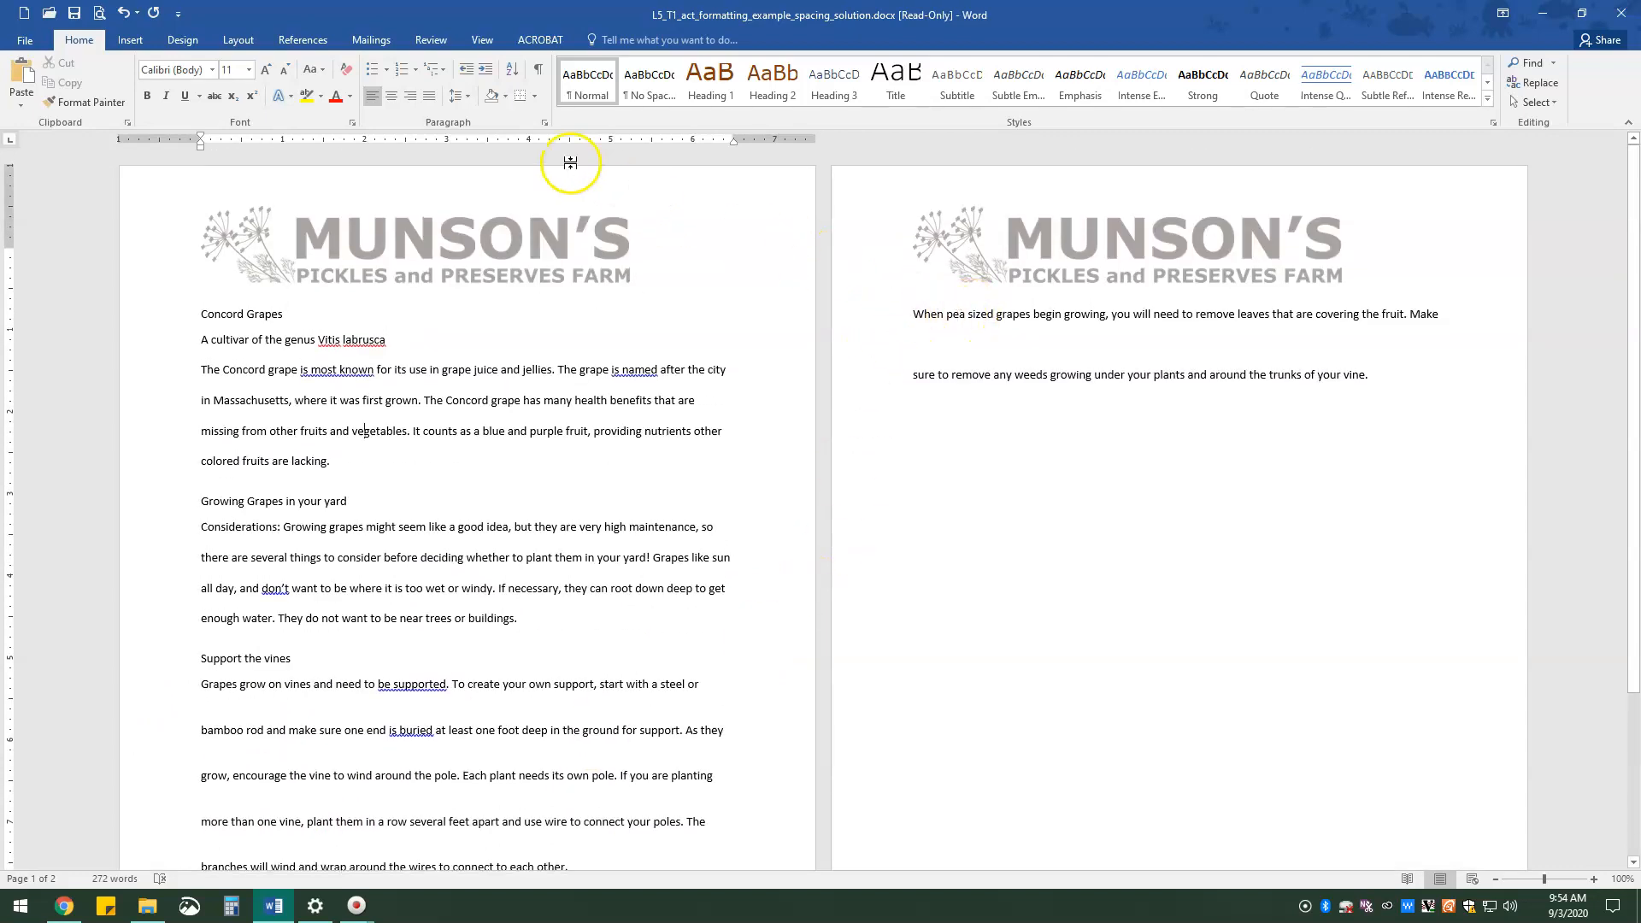
{"action": "left_click", "coordinate": [458, 96]}
{"action": "left_click", "coordinate": [470, 120]}
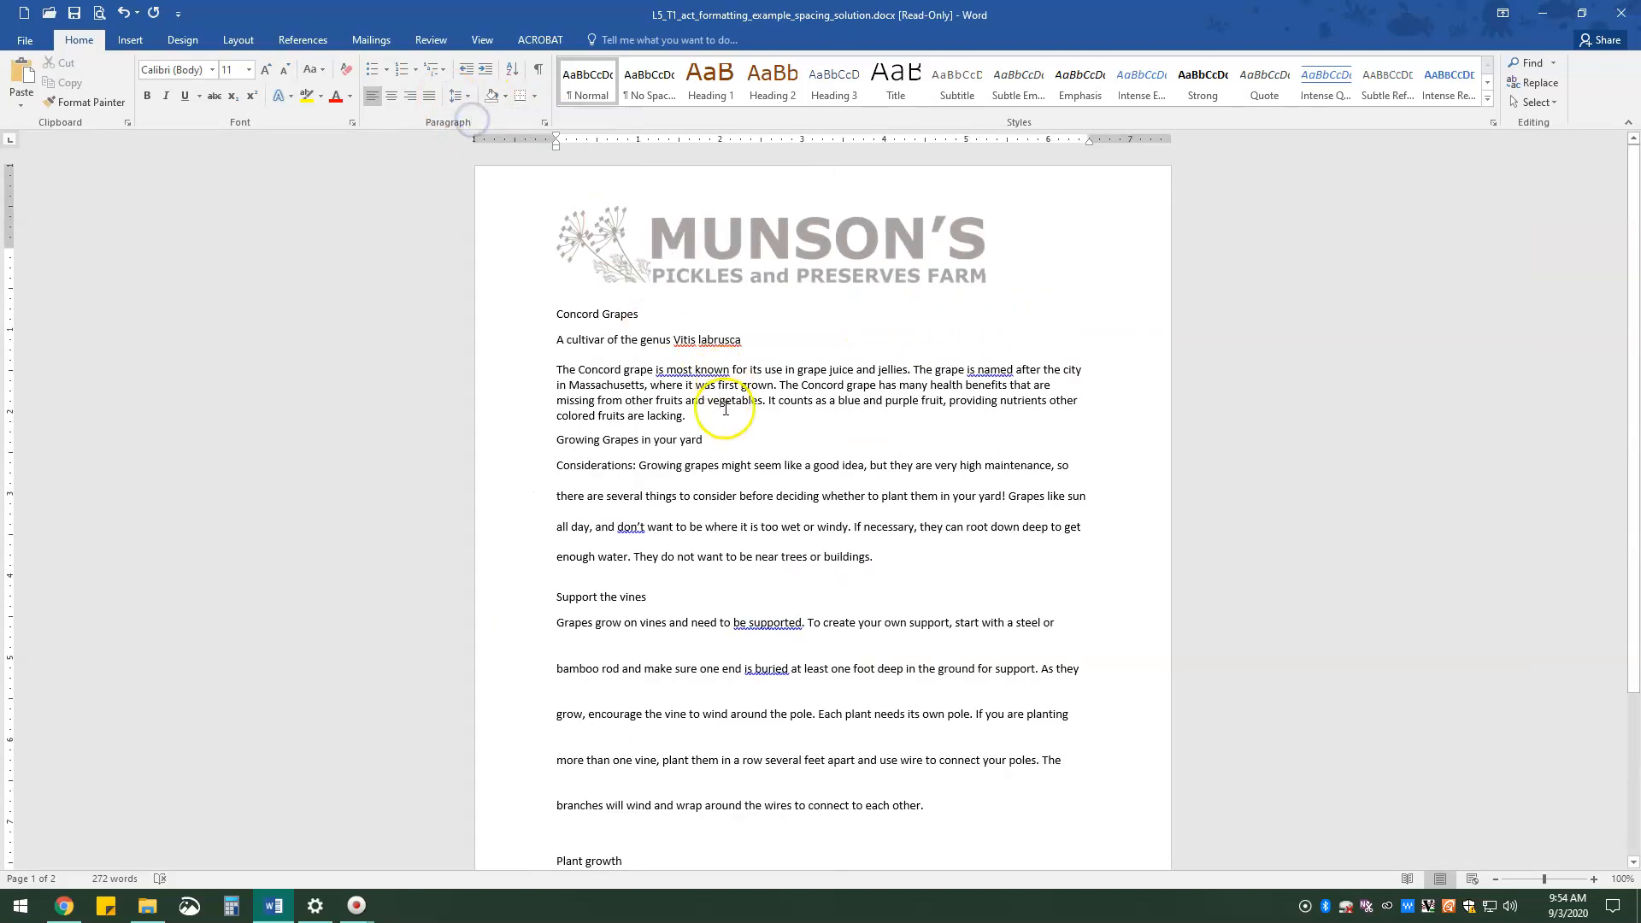
Check the document's page layout and set the opening Concord grape paragraph's line spacing to 1.5.
{"action": "scroll", "coordinate": [722, 427], "scroll_direction": "down", "scroll_amount": 4}
{"action": "scroll", "coordinate": [650, 667], "scroll_direction": "up", "scroll_amount": 4}
{"action": "scroll", "coordinate": [598, 513], "scroll_direction": "up", "scroll_amount": 1}
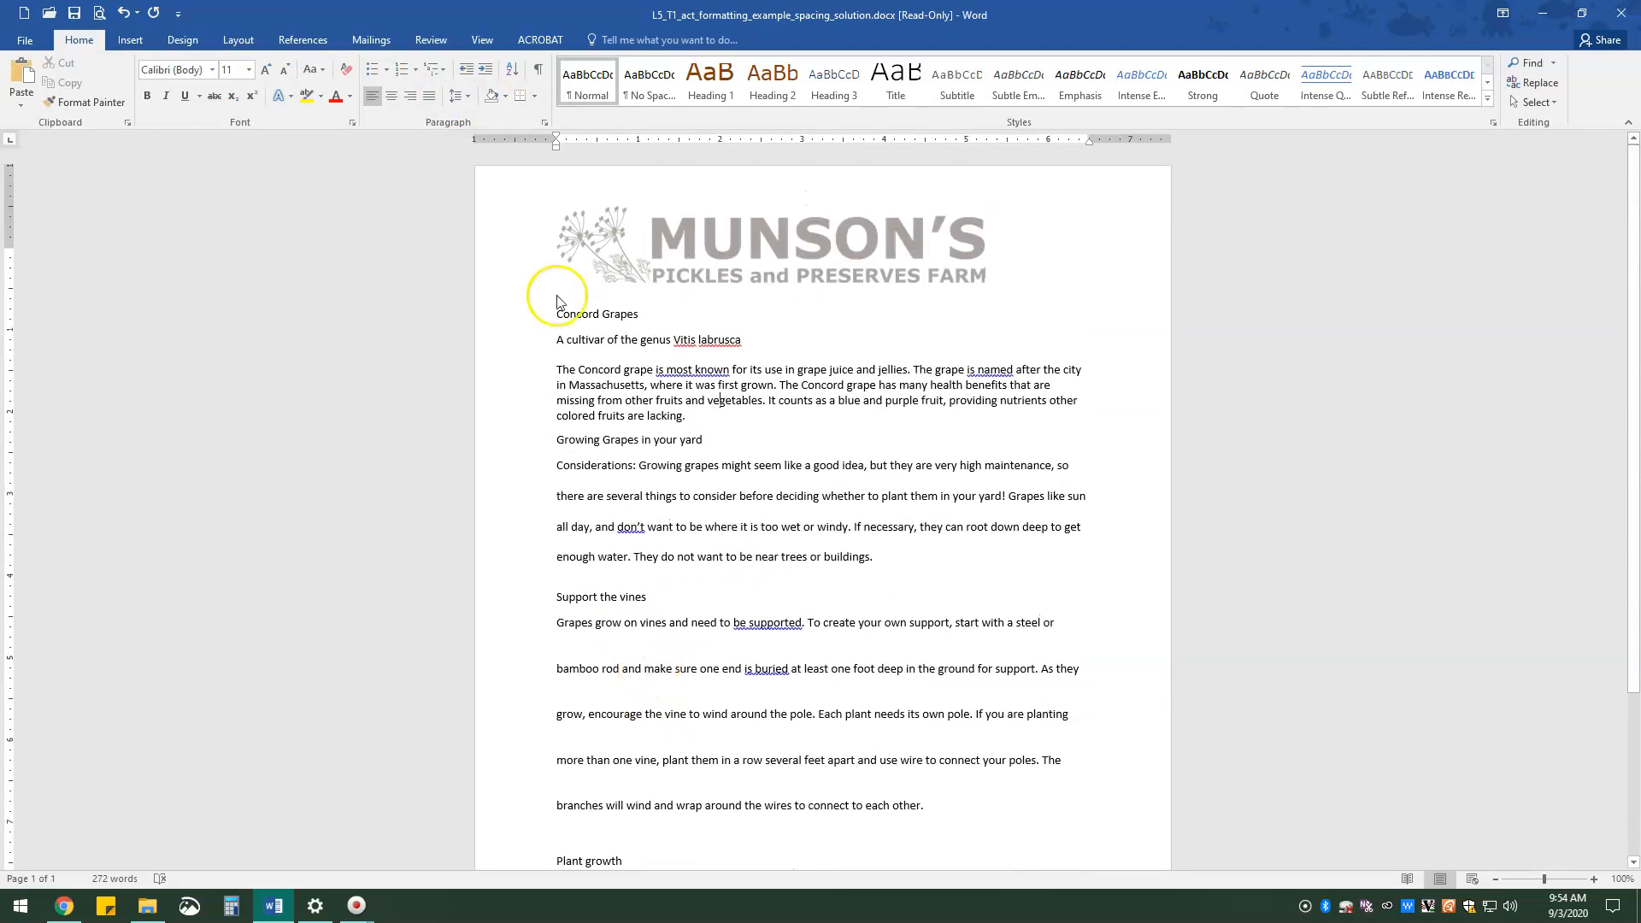
{"action": "scroll", "coordinate": [728, 609], "scroll_direction": "down", "scroll_amount": 5}
{"action": "scroll", "coordinate": [693, 684], "scroll_direction": "up", "scroll_amount": 5}
{"action": "left_click", "coordinate": [458, 96]}
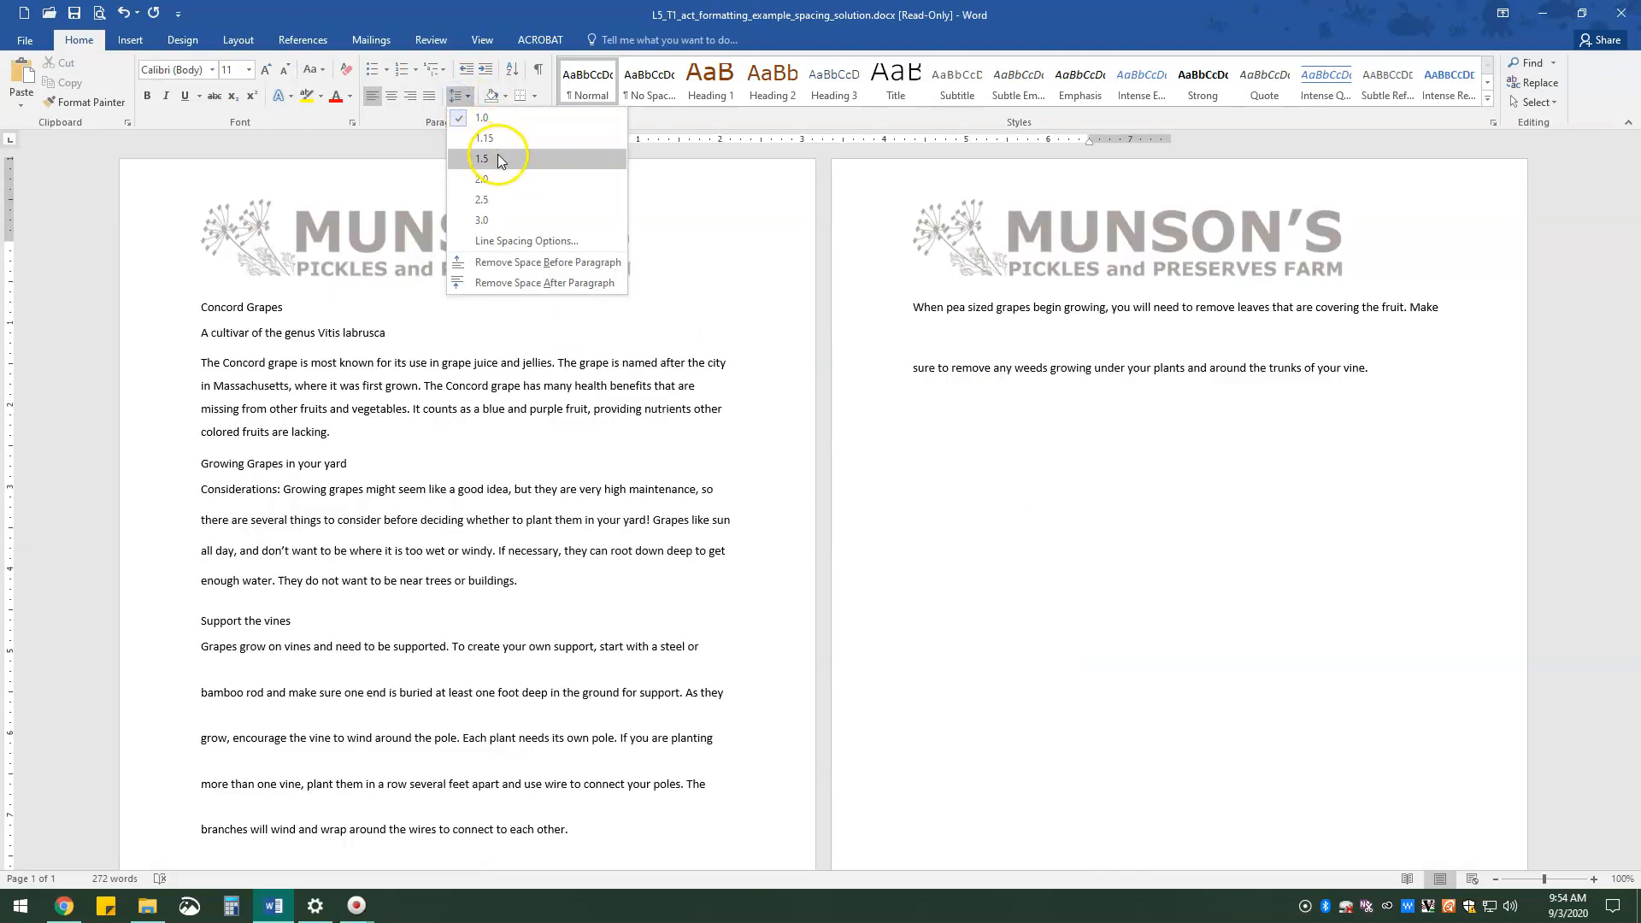
{"action": "left_click", "coordinate": [499, 159]}
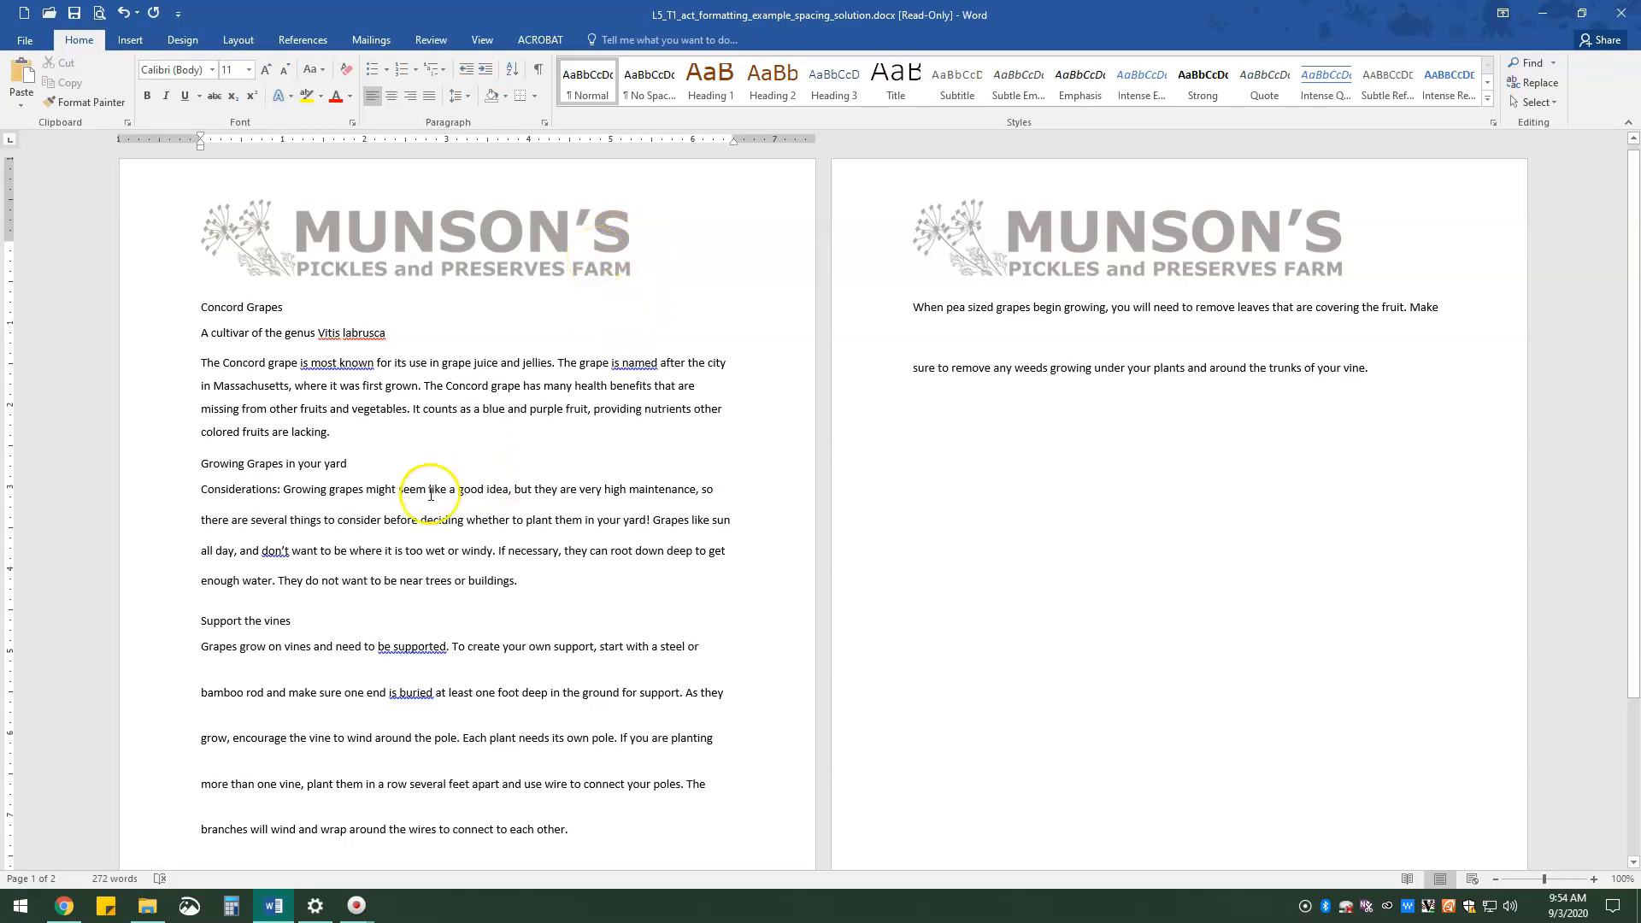
Set the line spacing of the Considerations paragraph under "Growing Grapes in your yard" to 1.5 lines in its paragraph settings.
{"action": "left_click", "coordinate": [360, 483]}
{"action": "left_click", "coordinate": [374, 488]}
{"action": "left_click_drag", "start_coordinate": [395, 489], "coordinate": [396, 493]}
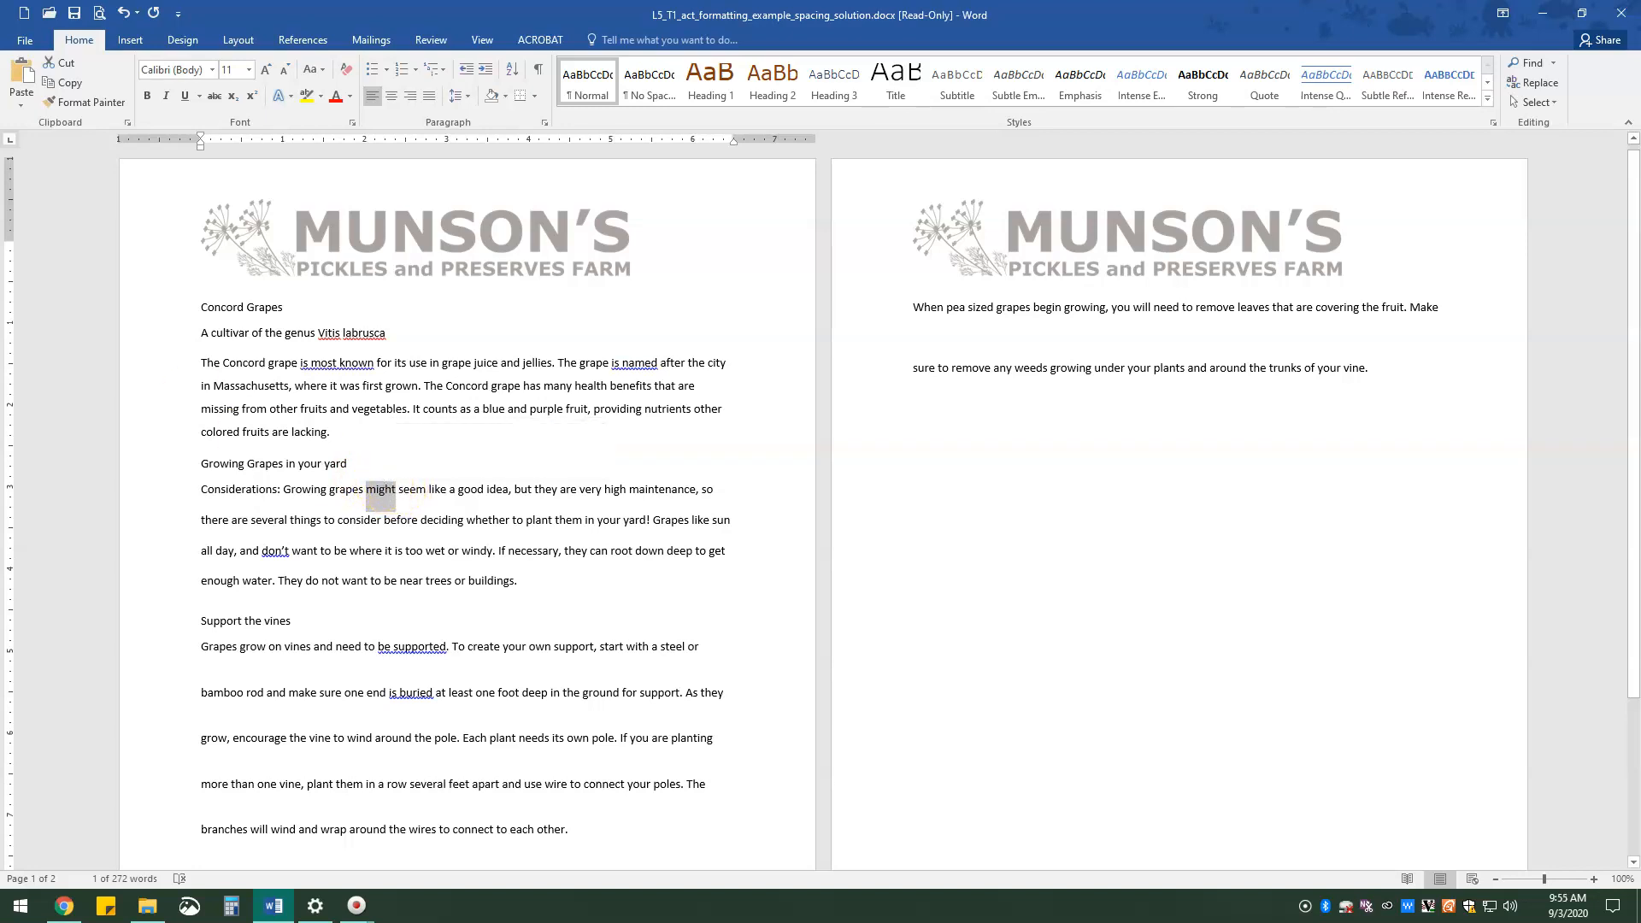
{"action": "left_click", "coordinate": [542, 126]}
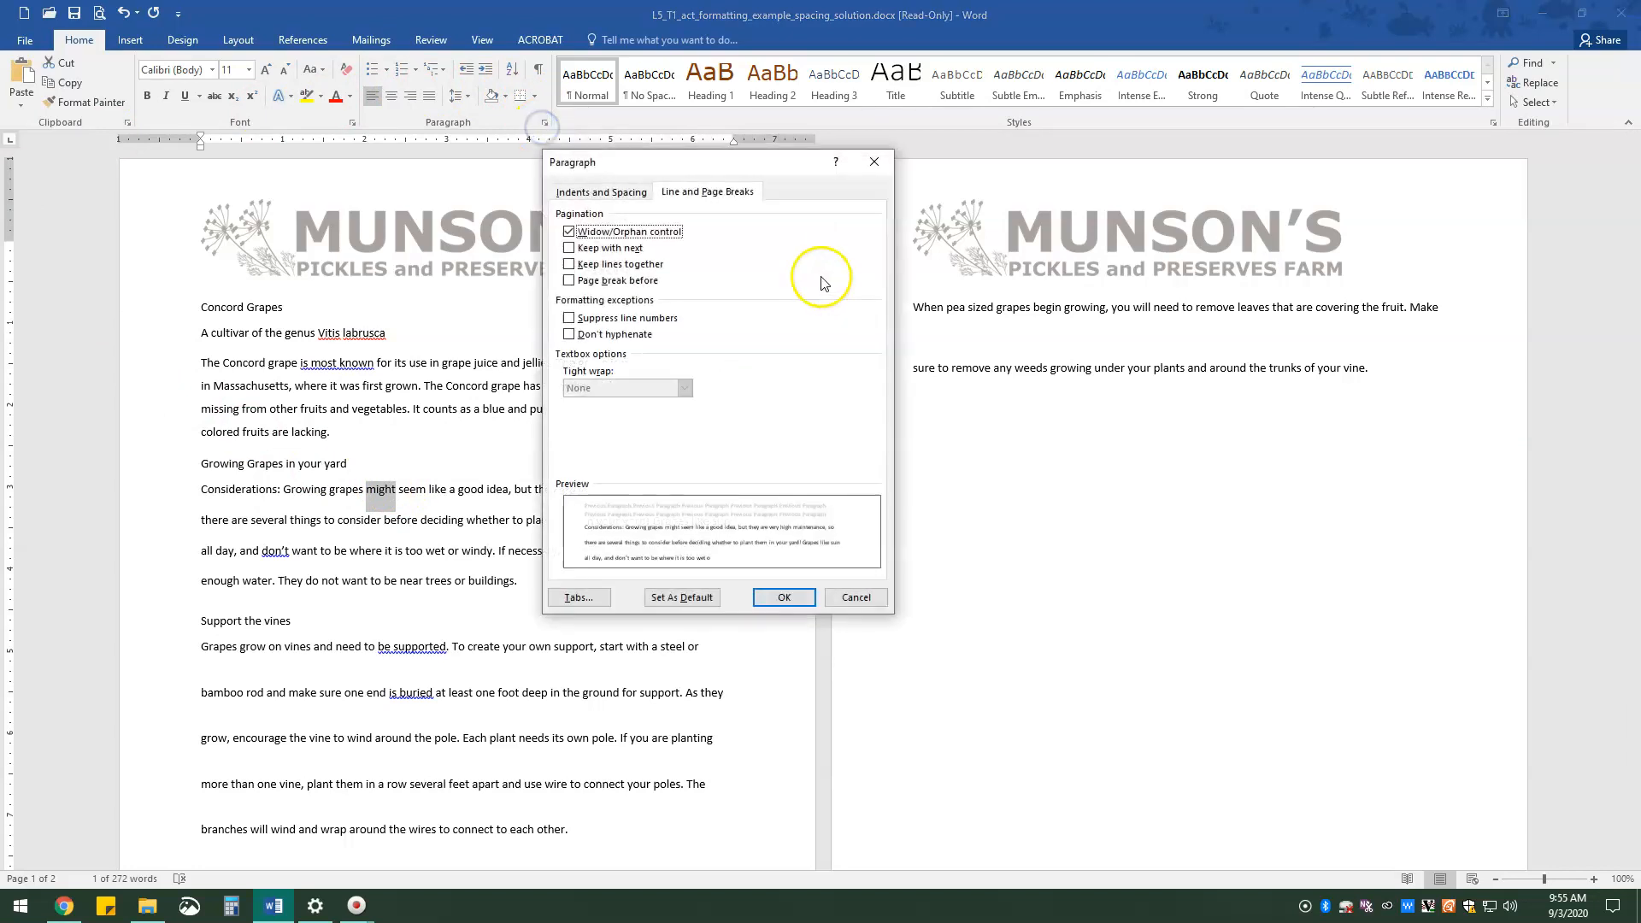
{"action": "left_click", "coordinate": [633, 204]}
{"action": "left_click", "coordinate": [784, 429]}
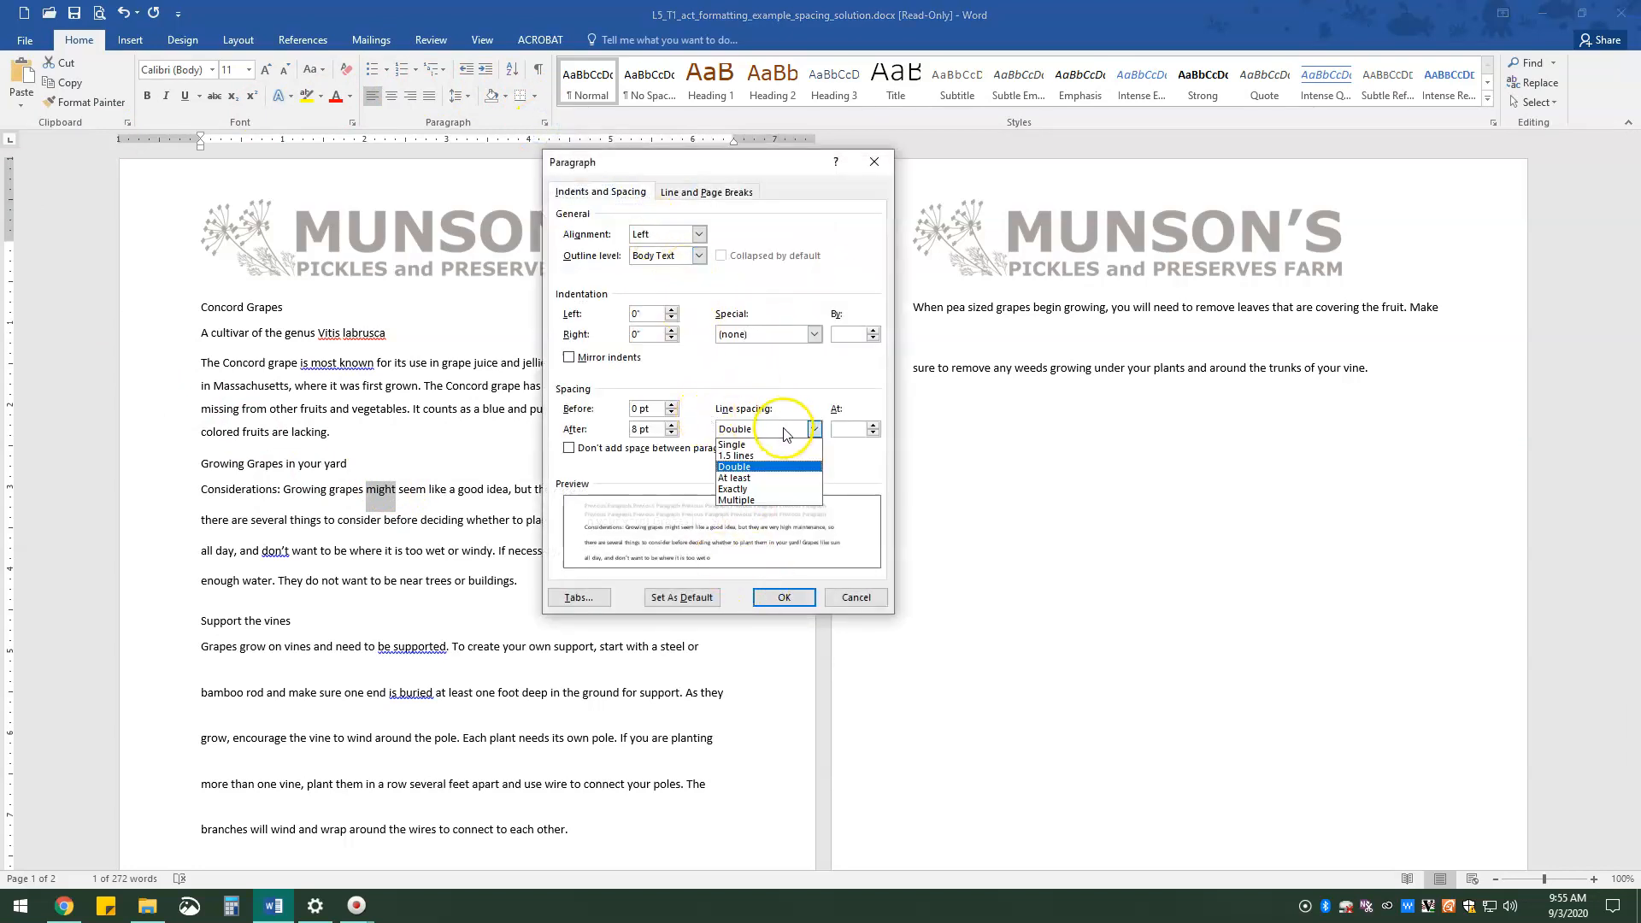
{"action": "left_click", "coordinate": [780, 456]}
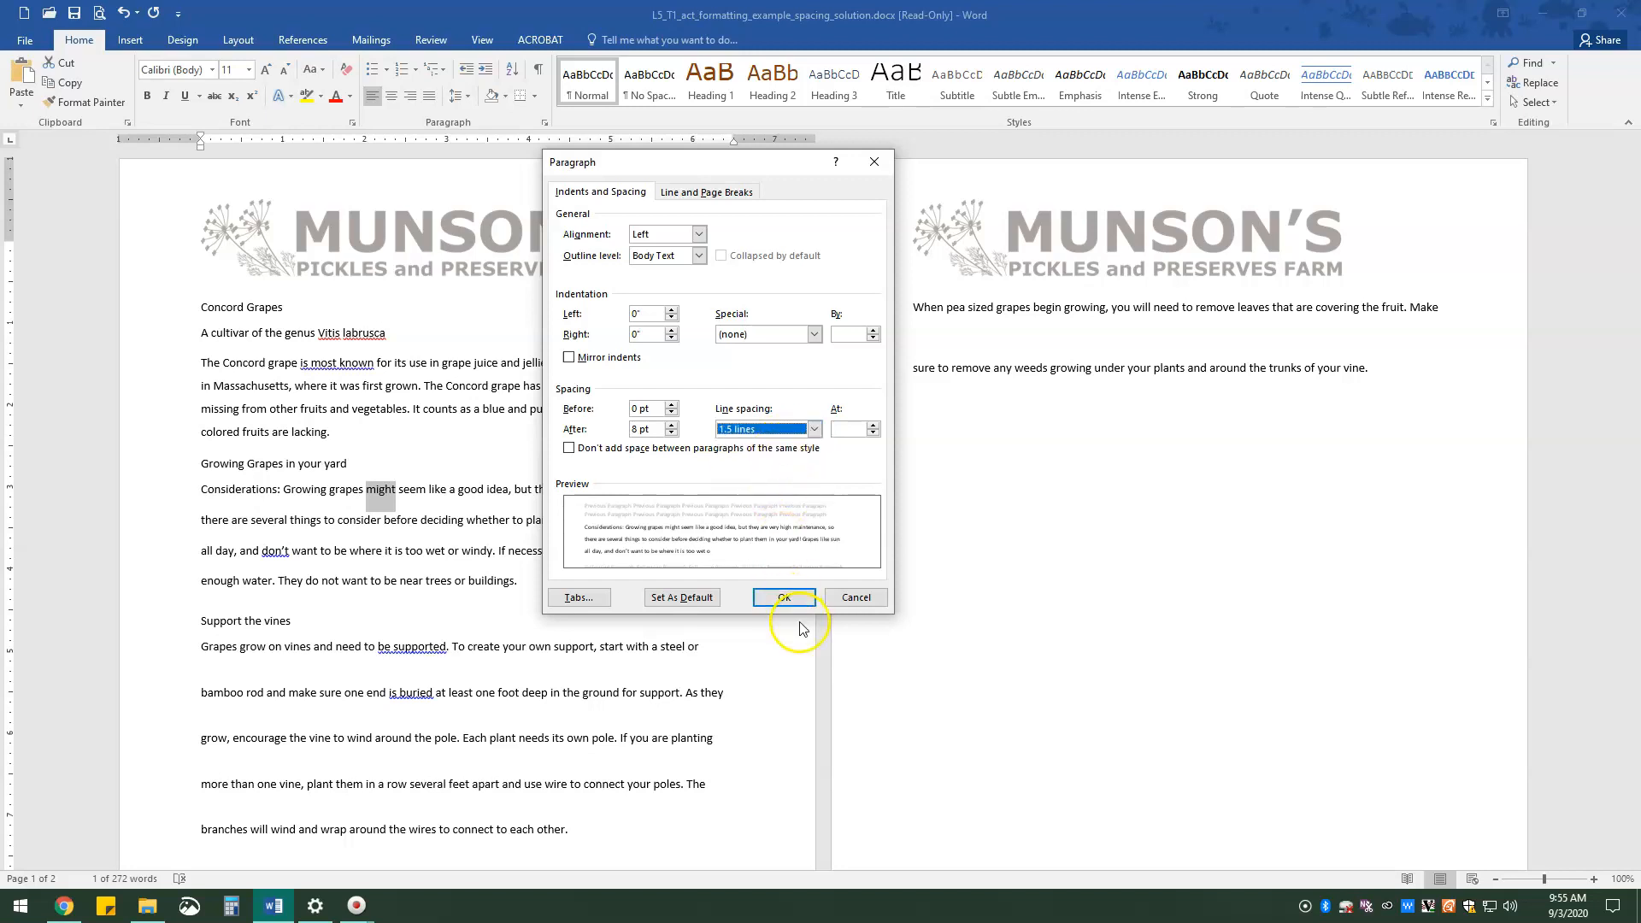
{"action": "left_click", "coordinate": [784, 596]}
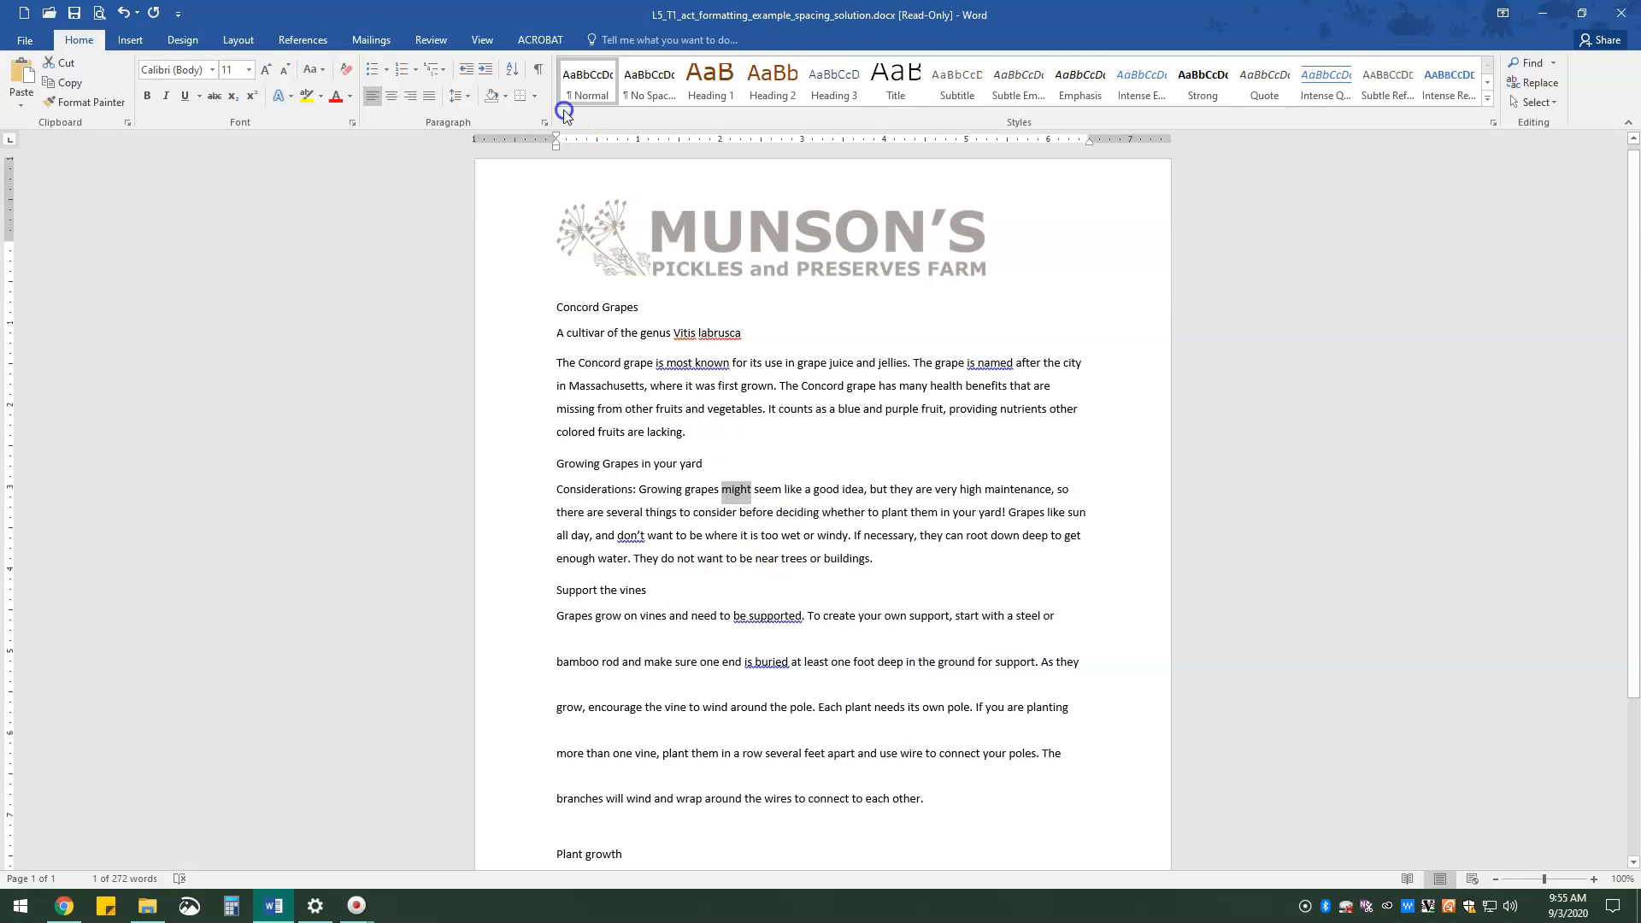
Switch the Considerations paragraph between 2.0 and 1.5 line spacing twice to compare the page layout, ending at 1.5.
{"action": "left_click", "coordinate": [459, 96]}
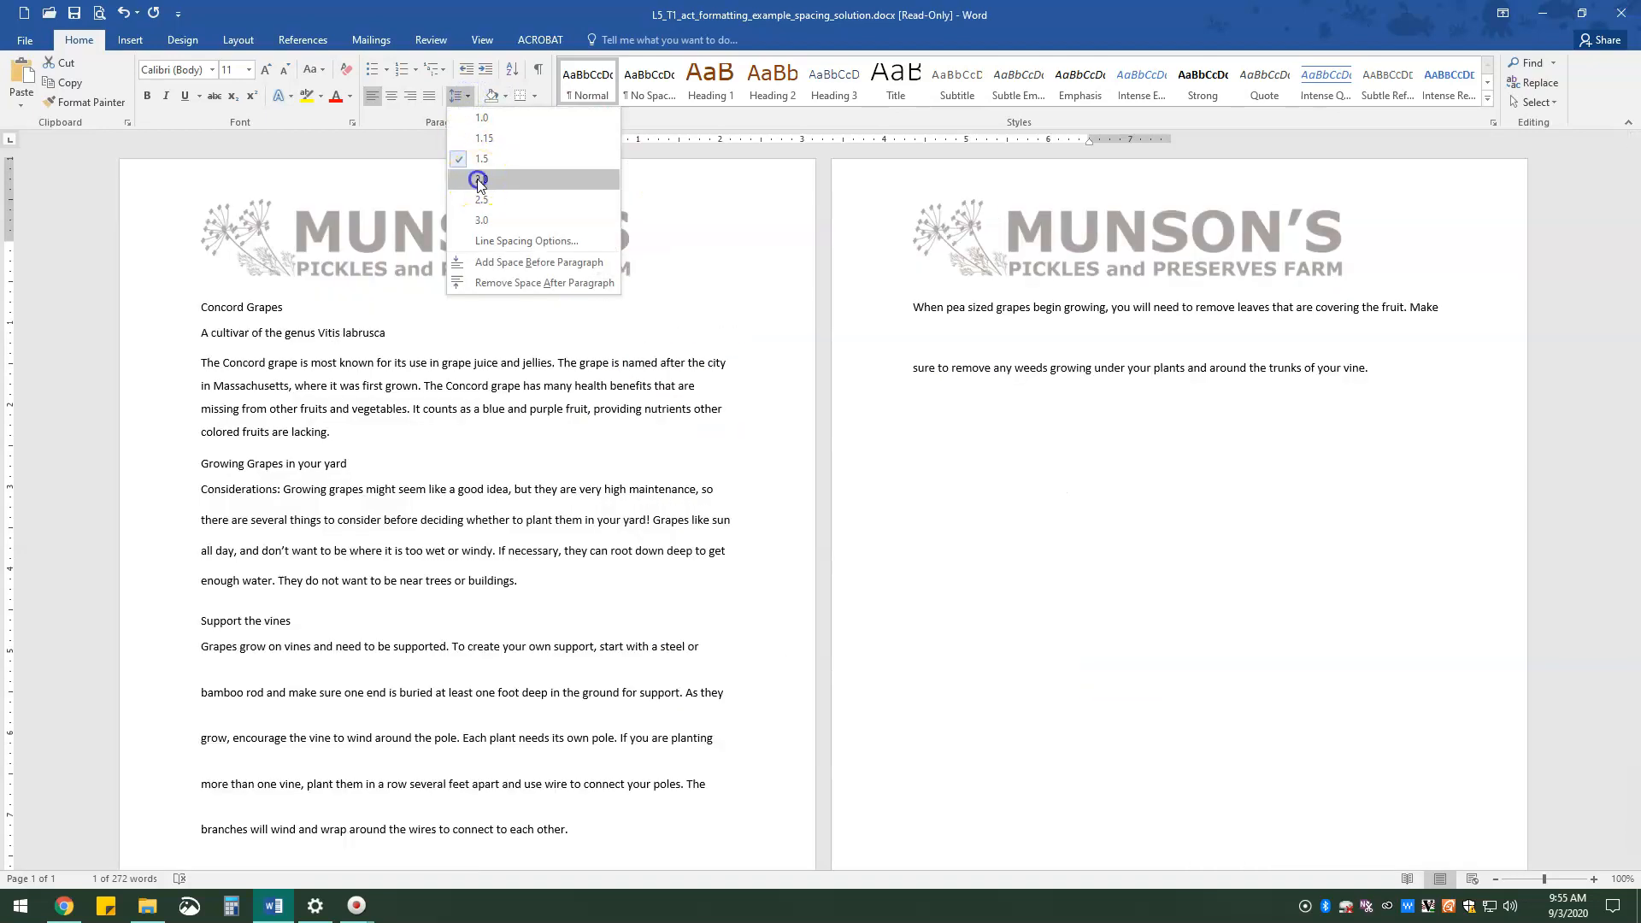
{"action": "left_click", "coordinate": [481, 181]}
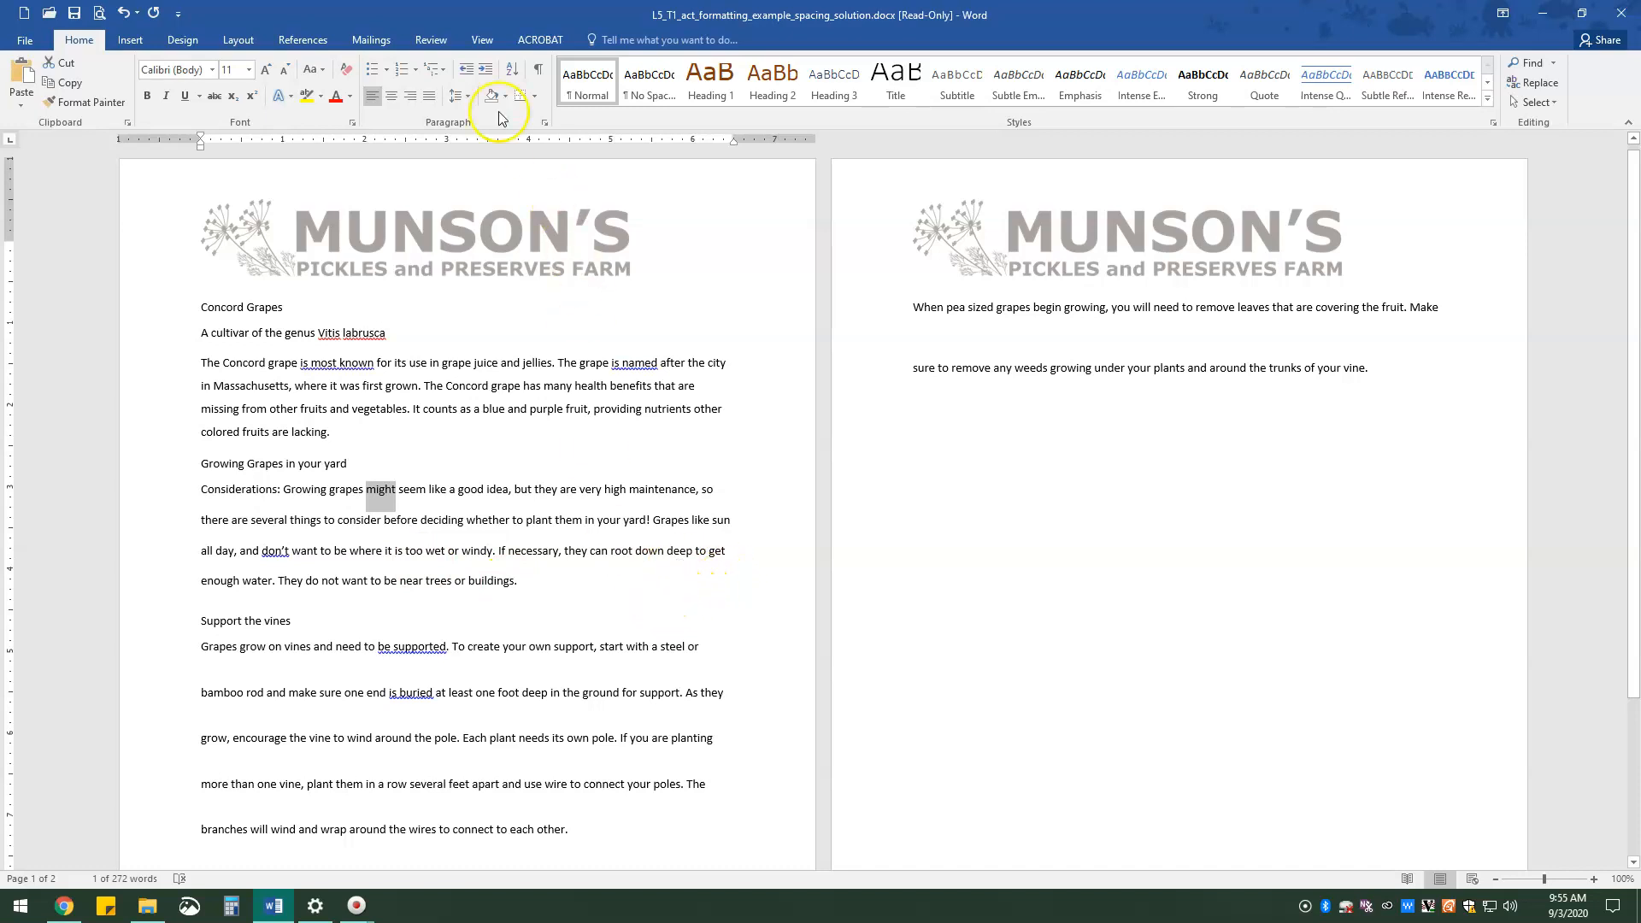
{"action": "left_click", "coordinate": [459, 96]}
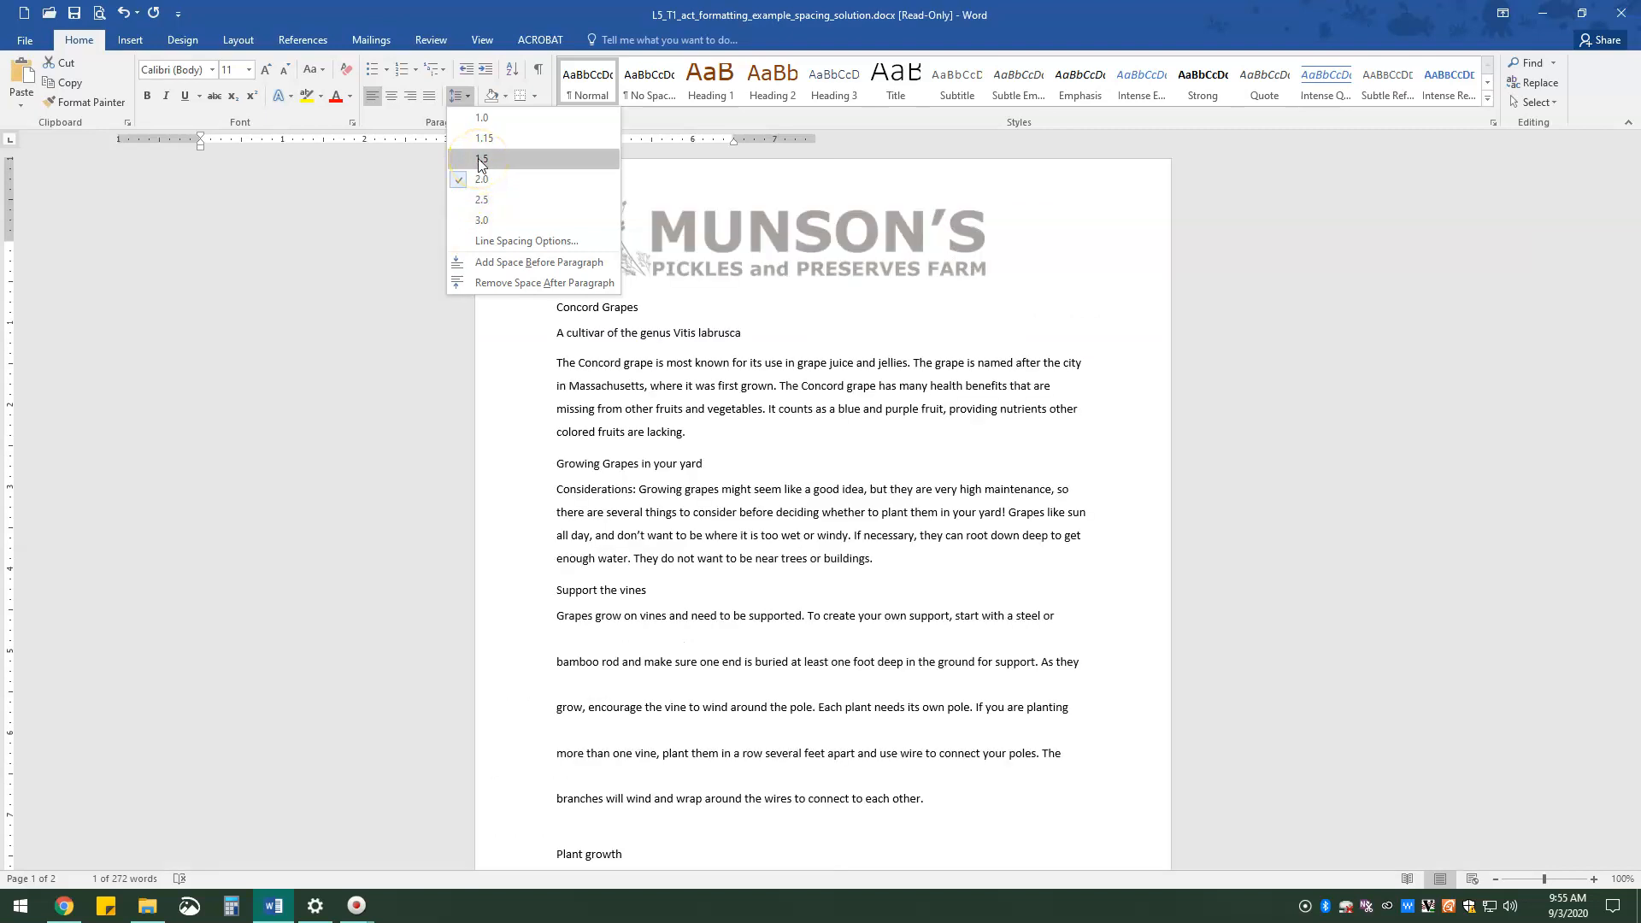
{"action": "left_click", "coordinate": [479, 161]}
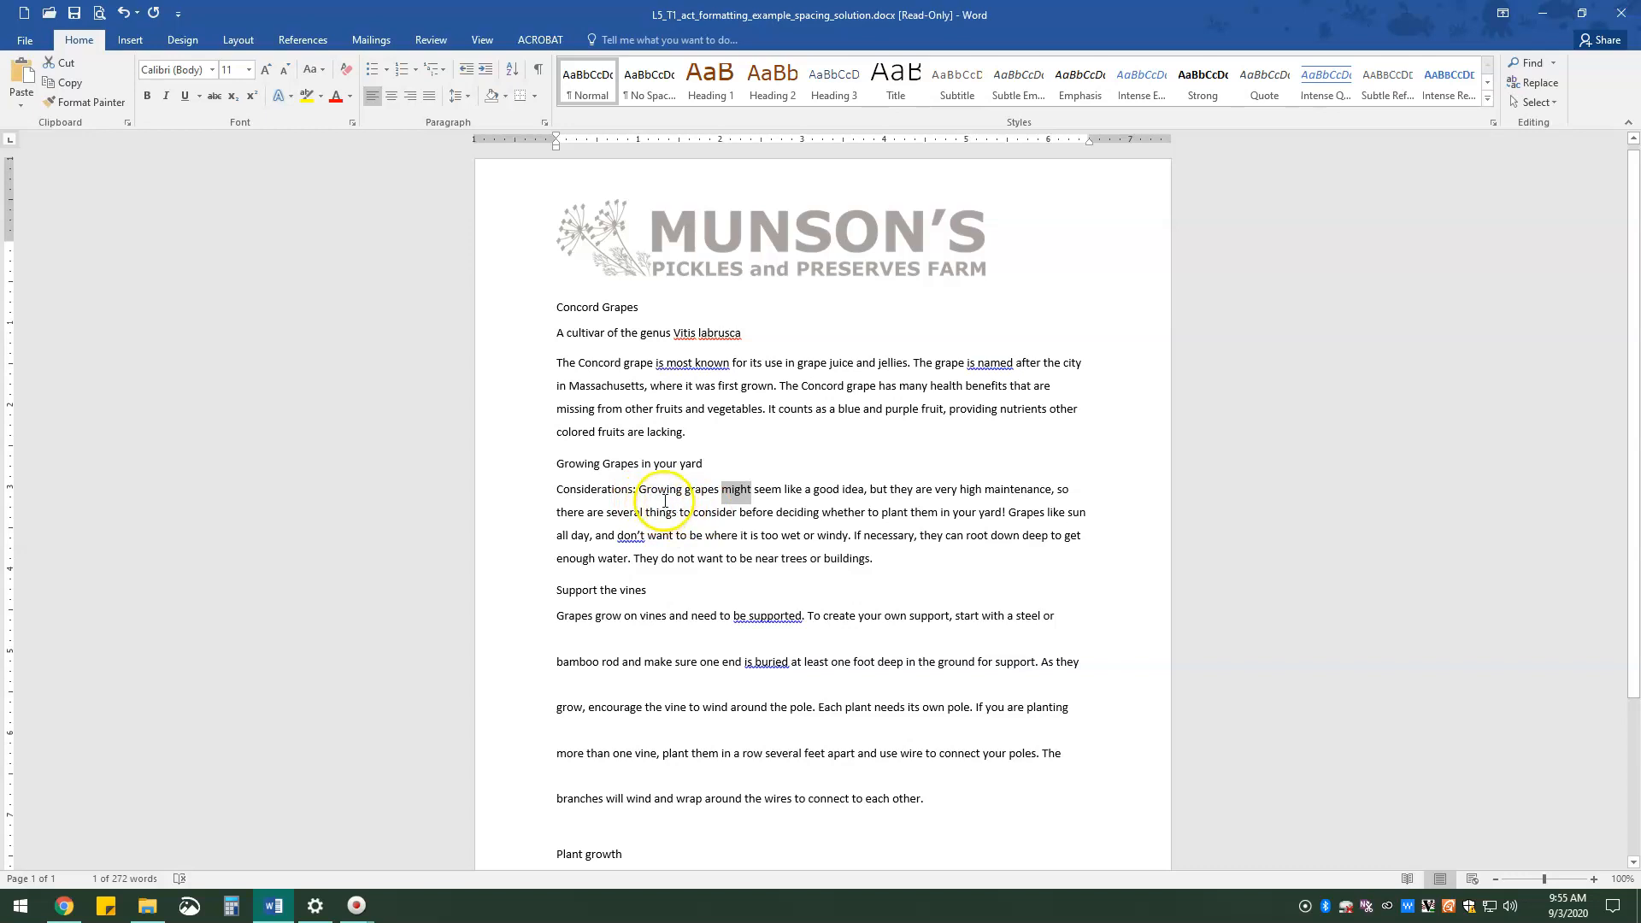
{"action": "left_click", "coordinate": [456, 96]}
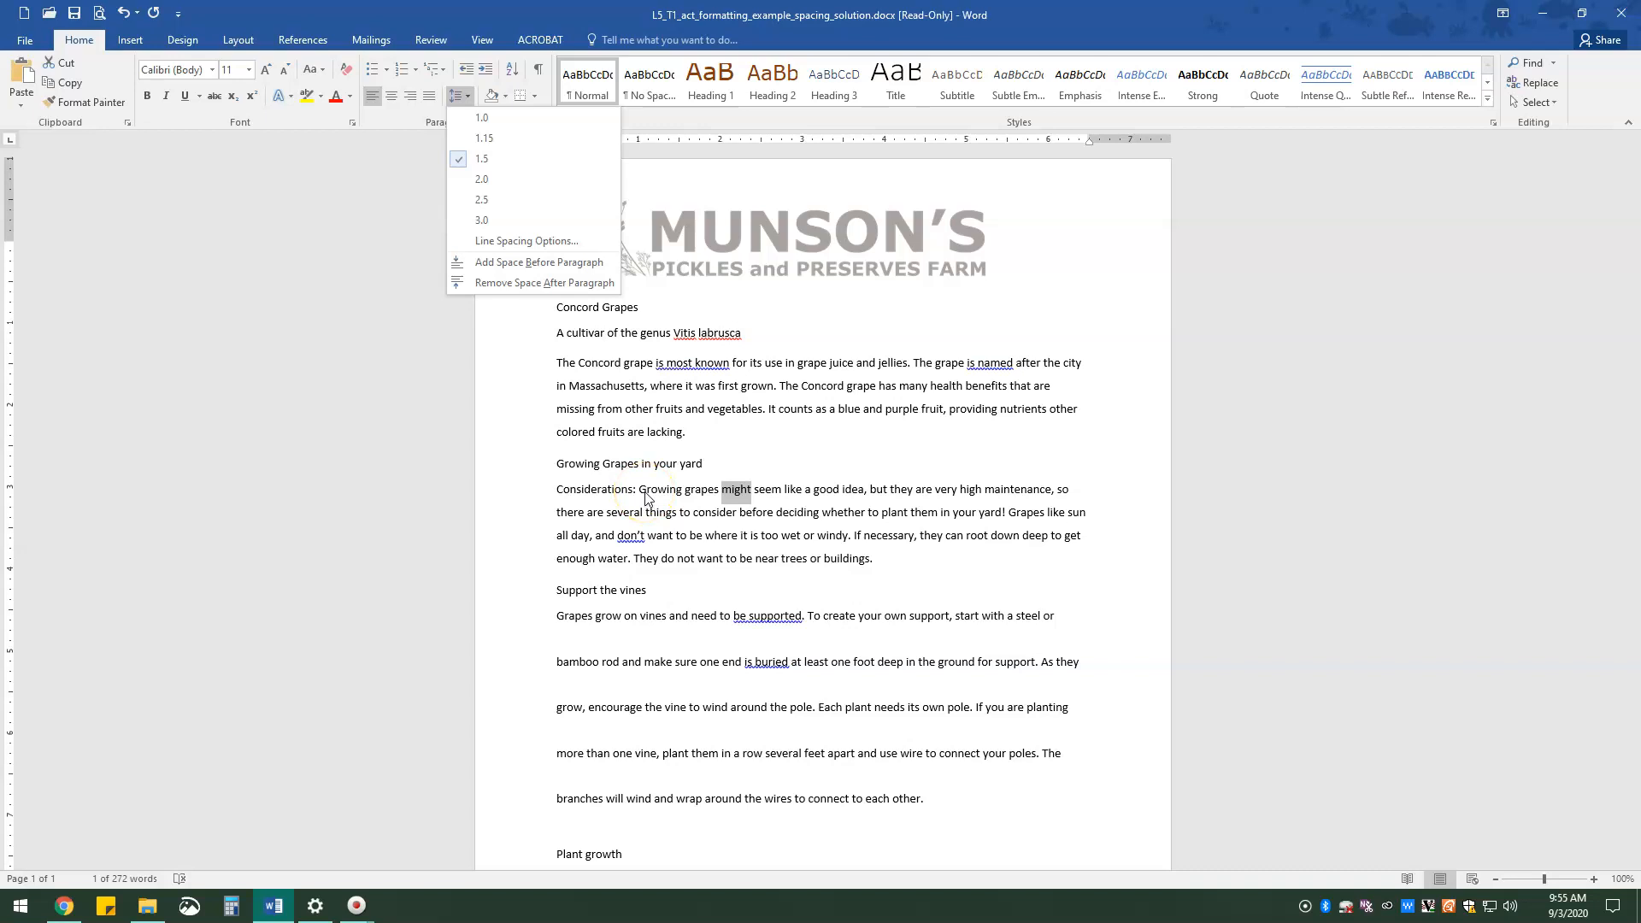
{"action": "left_click", "coordinate": [486, 179]}
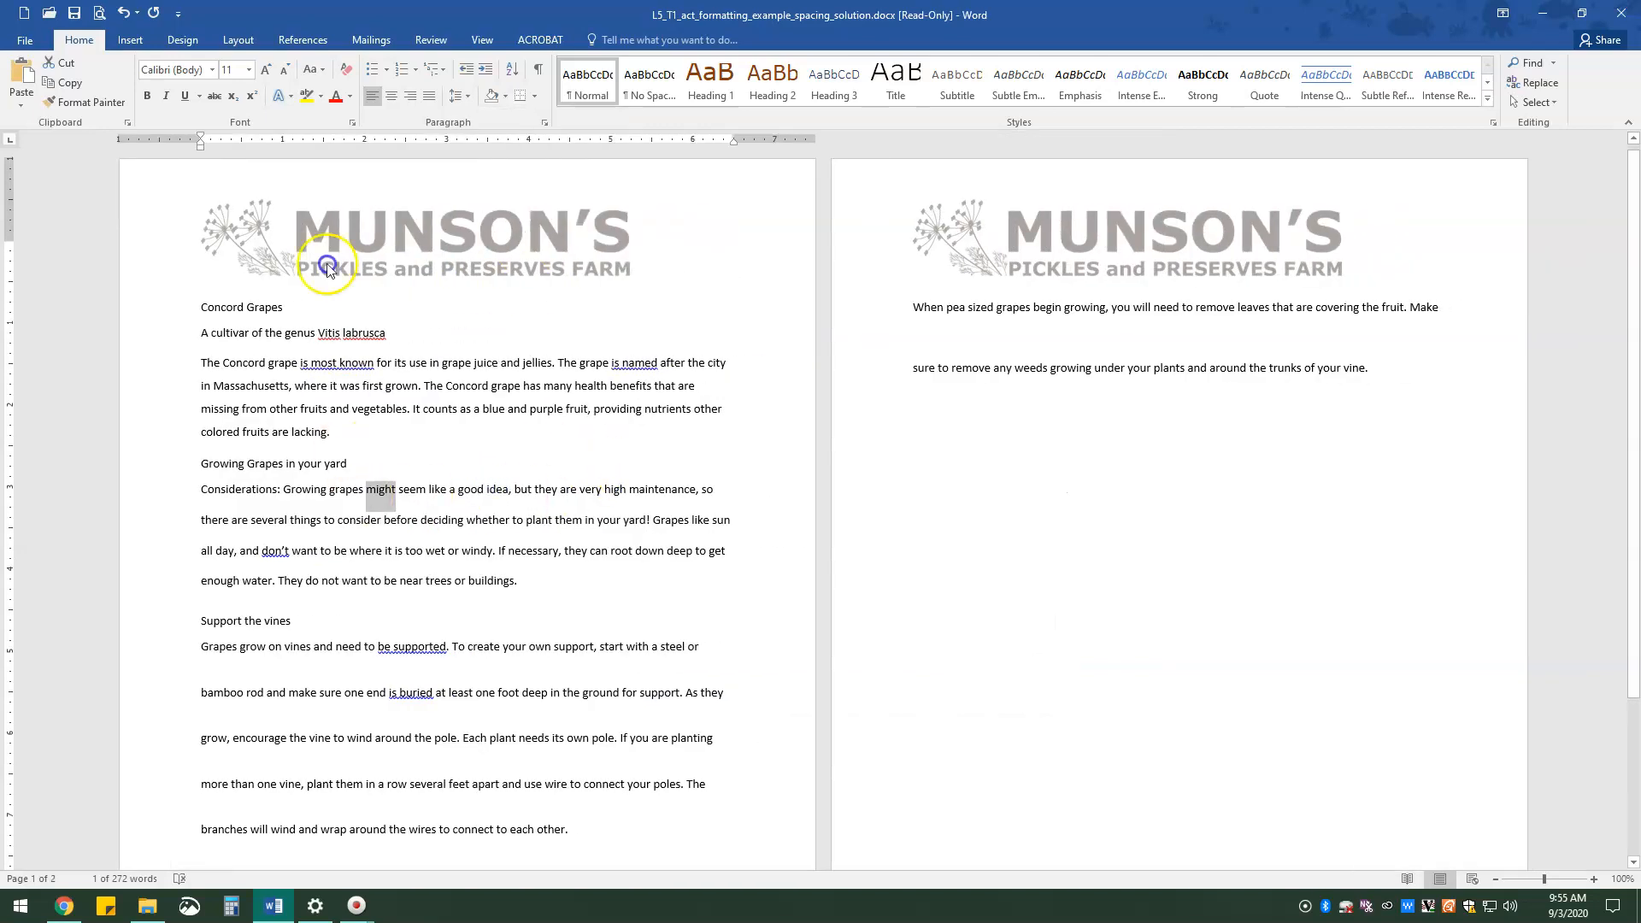
{"action": "left_click", "coordinate": [468, 94]}
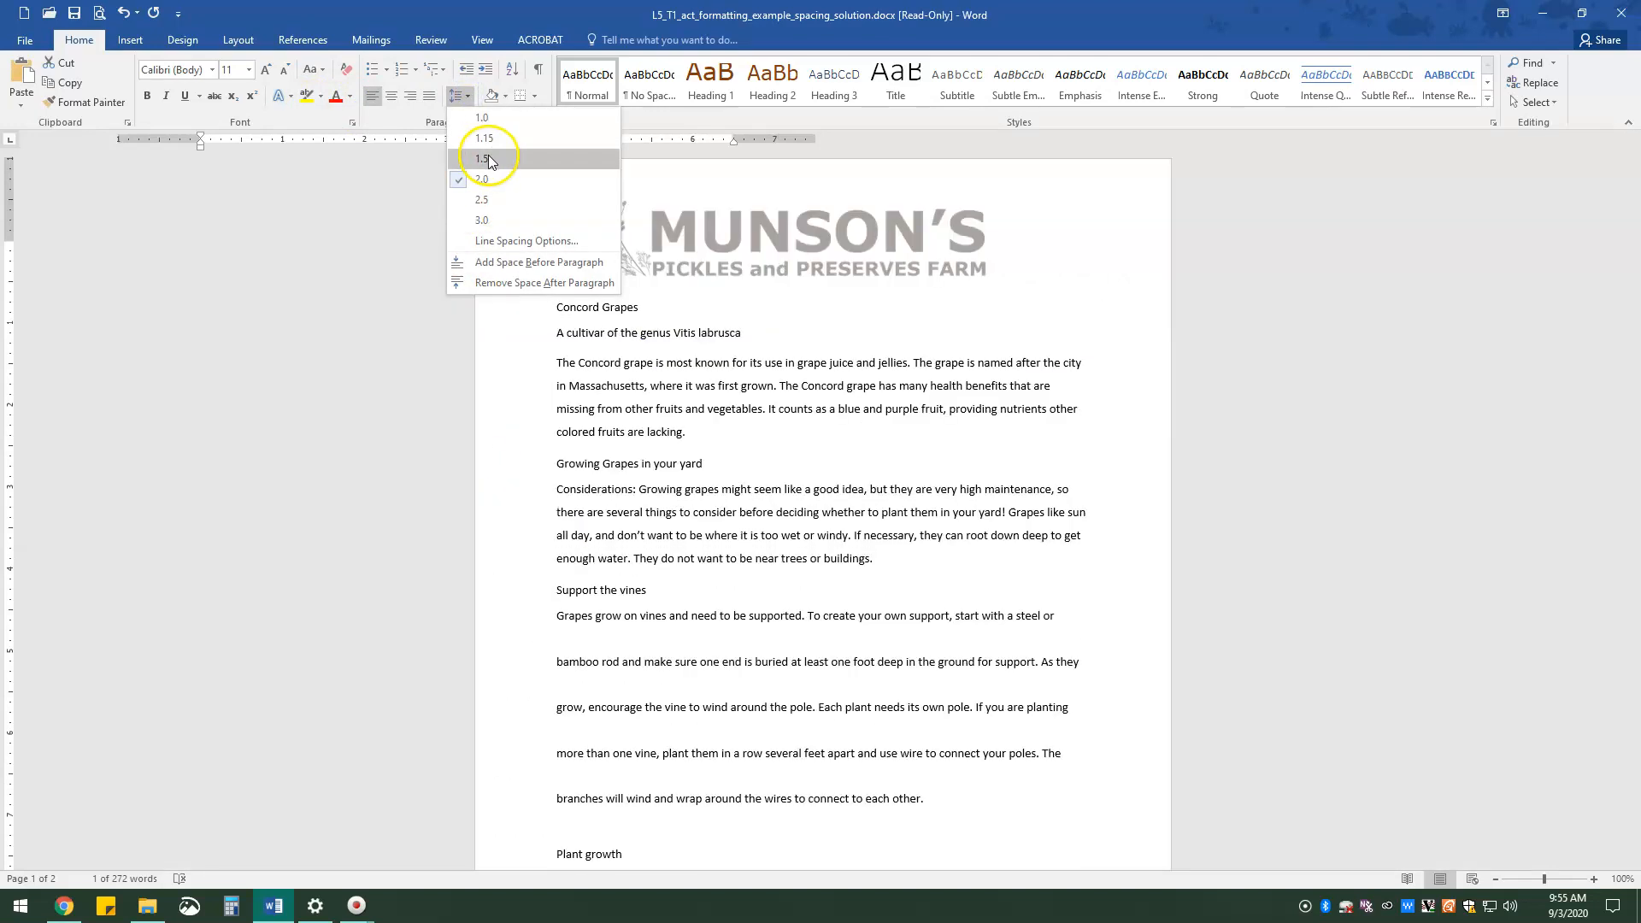
{"action": "left_click", "coordinate": [484, 158]}
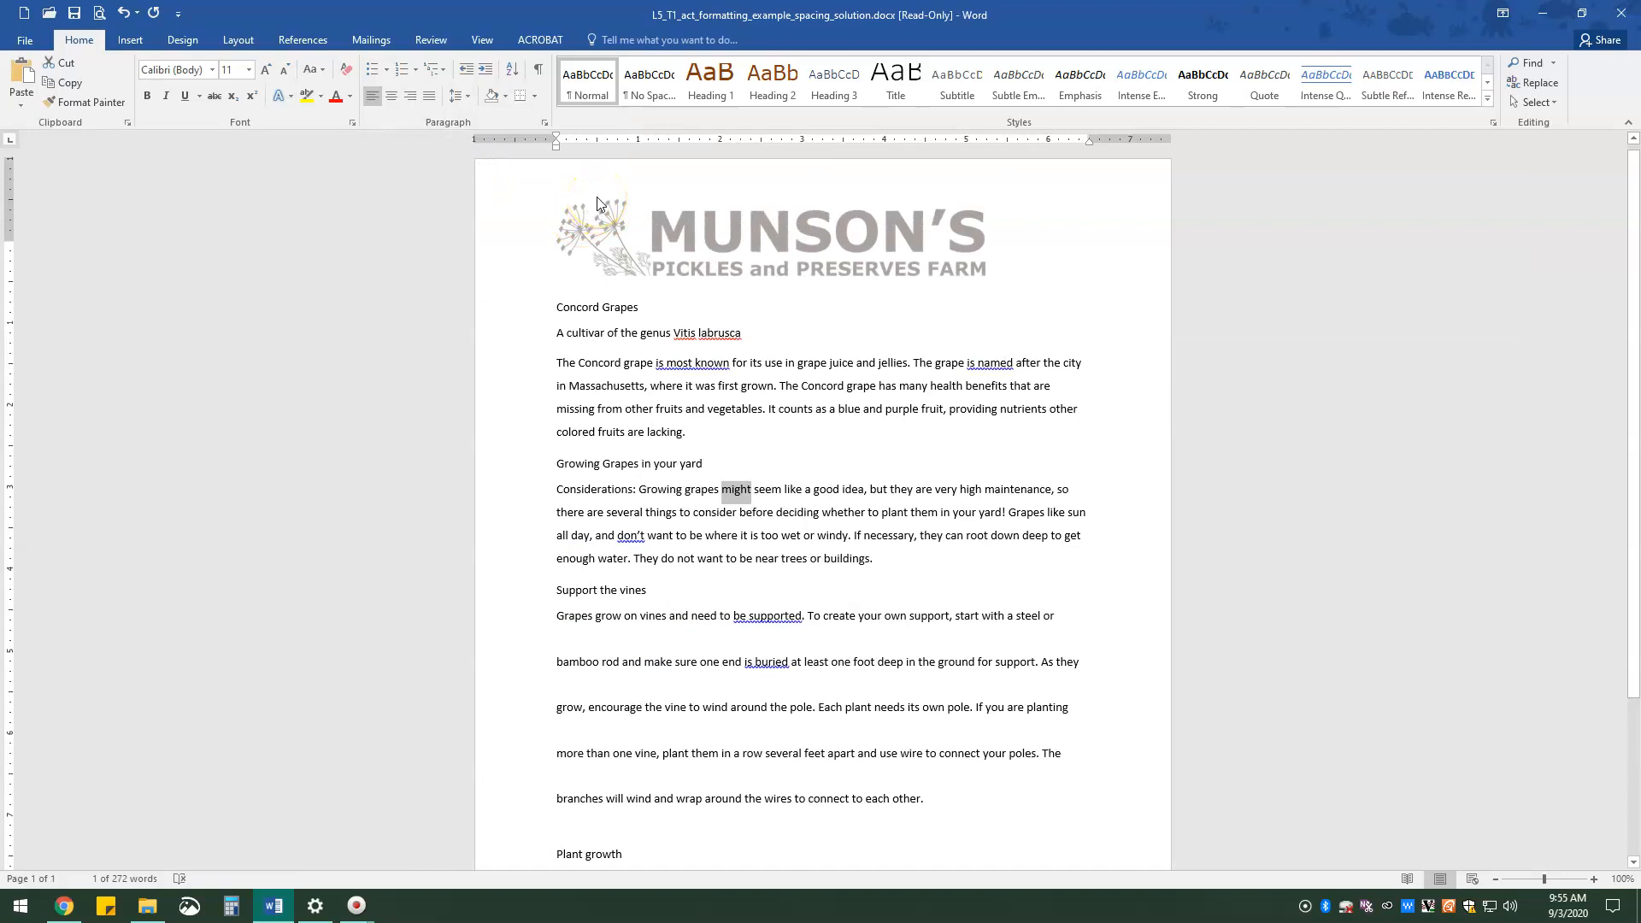
{"action": "left_click", "coordinate": [562, 224]}
Apply 3.0 line spacing to the paragraph under "Support the vines".
{"action": "scroll", "coordinate": [588, 558], "scroll_direction": "down", "scroll_amount": 1}
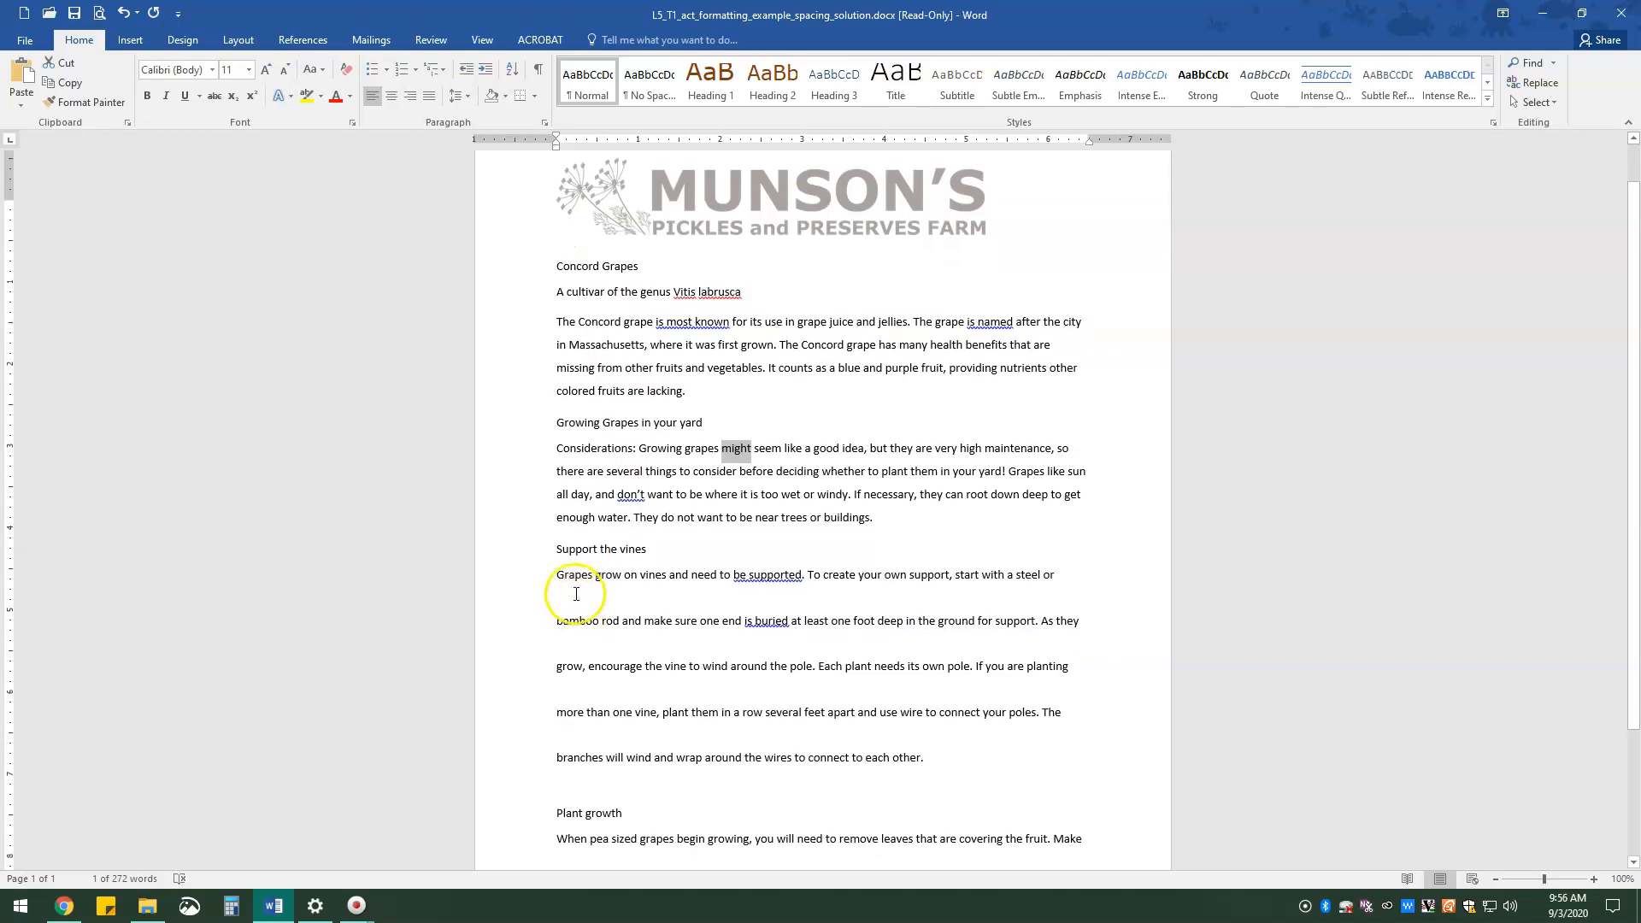
{"action": "left_click", "coordinate": [563, 575]}
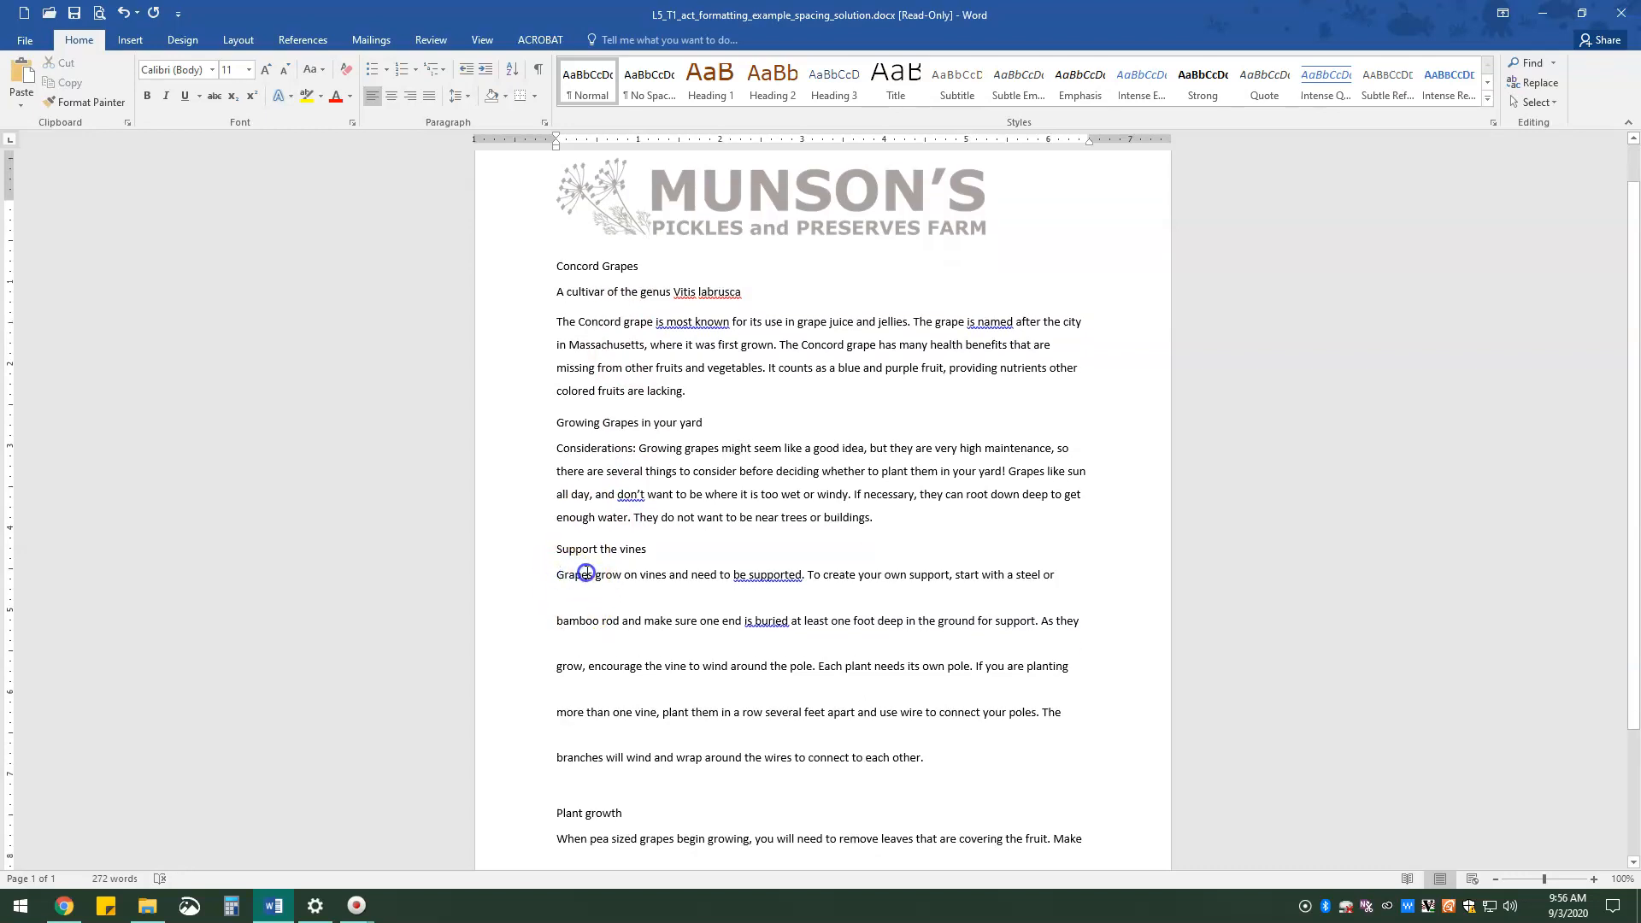
{"action": "left_click", "coordinate": [467, 97]}
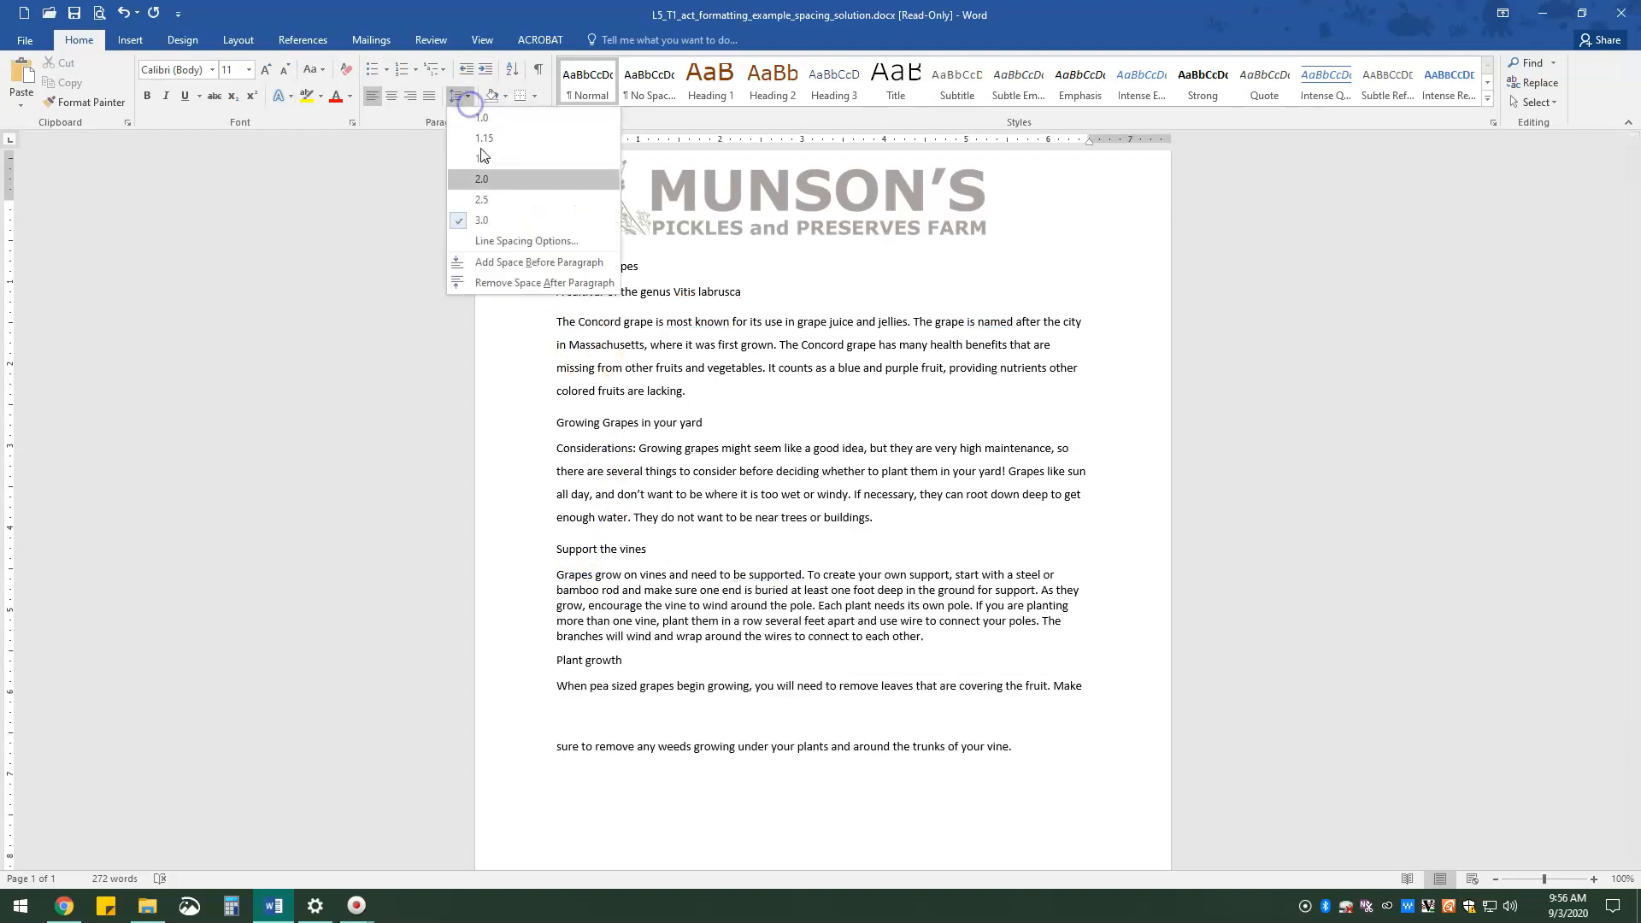
{"action": "left_click", "coordinate": [497, 219]}
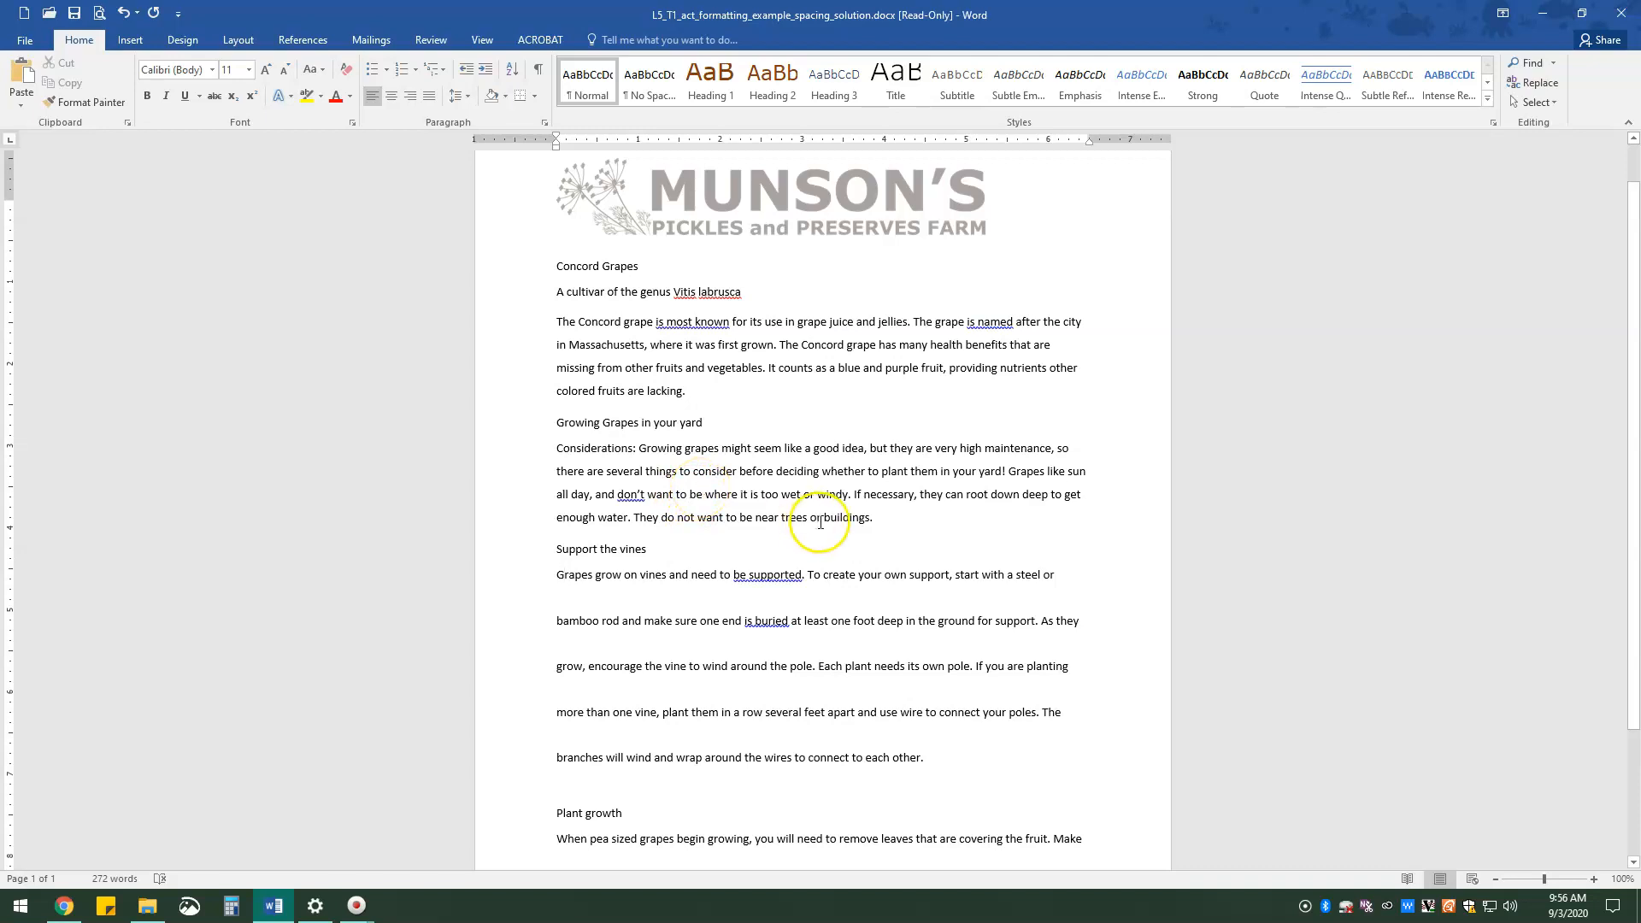
Check the line spacing settings of the paragraph under "Plant growth" and review the spacing across the whole document.
{"action": "scroll", "coordinate": [945, 622], "scroll_direction": "down", "scroll_amount": 4}
{"action": "left_click", "coordinate": [595, 676]}
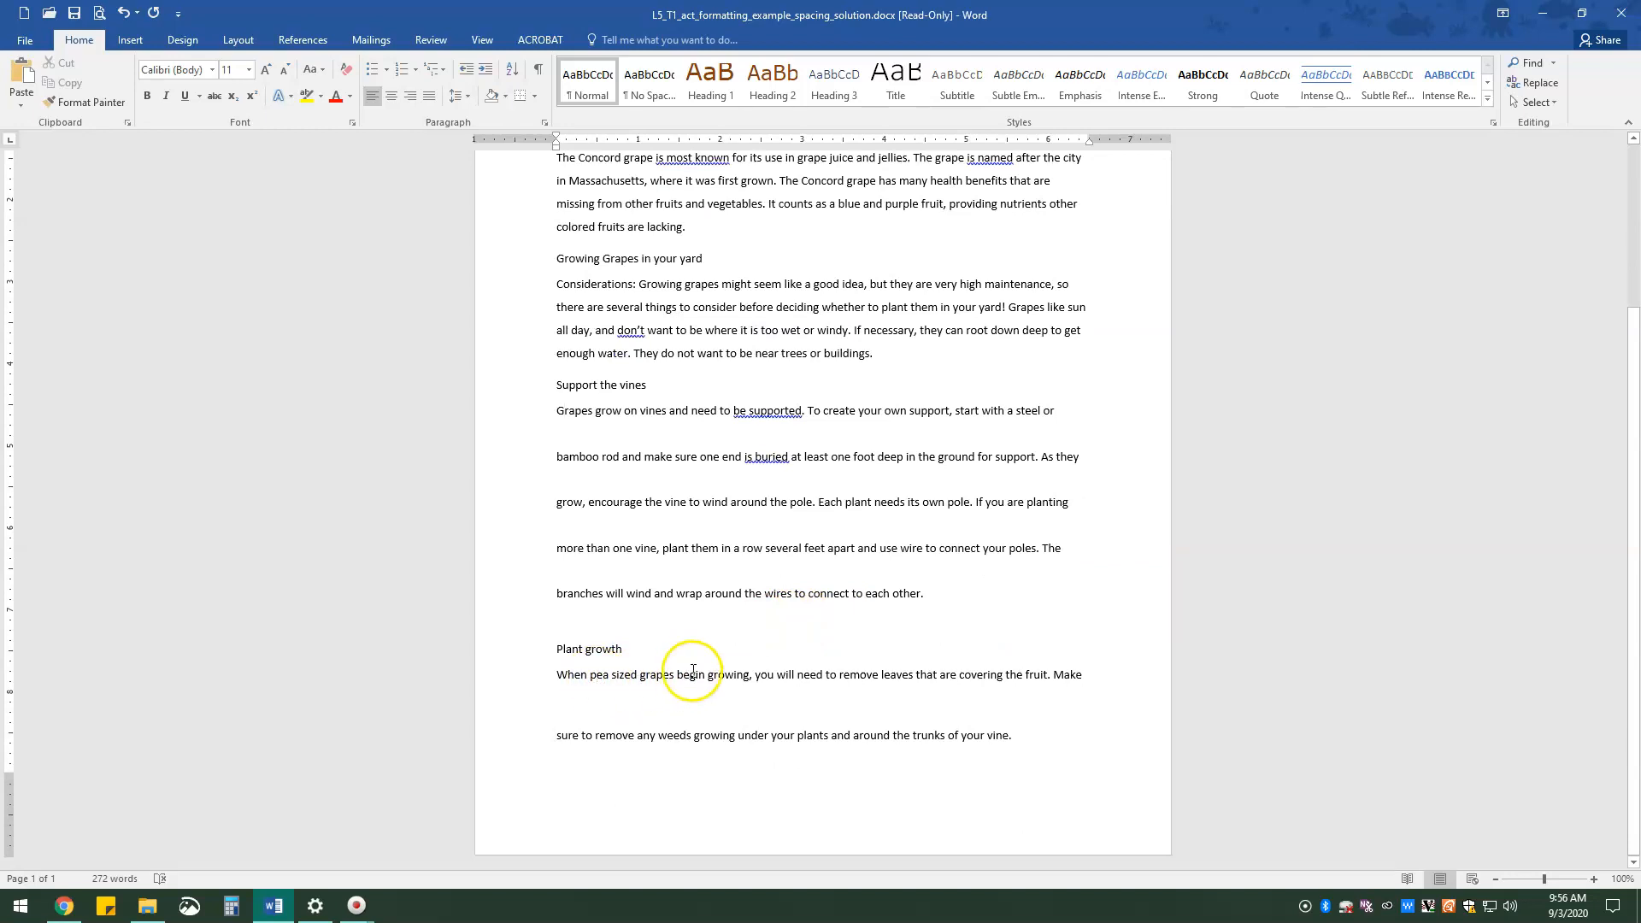
{"action": "left_click", "coordinate": [544, 124]}
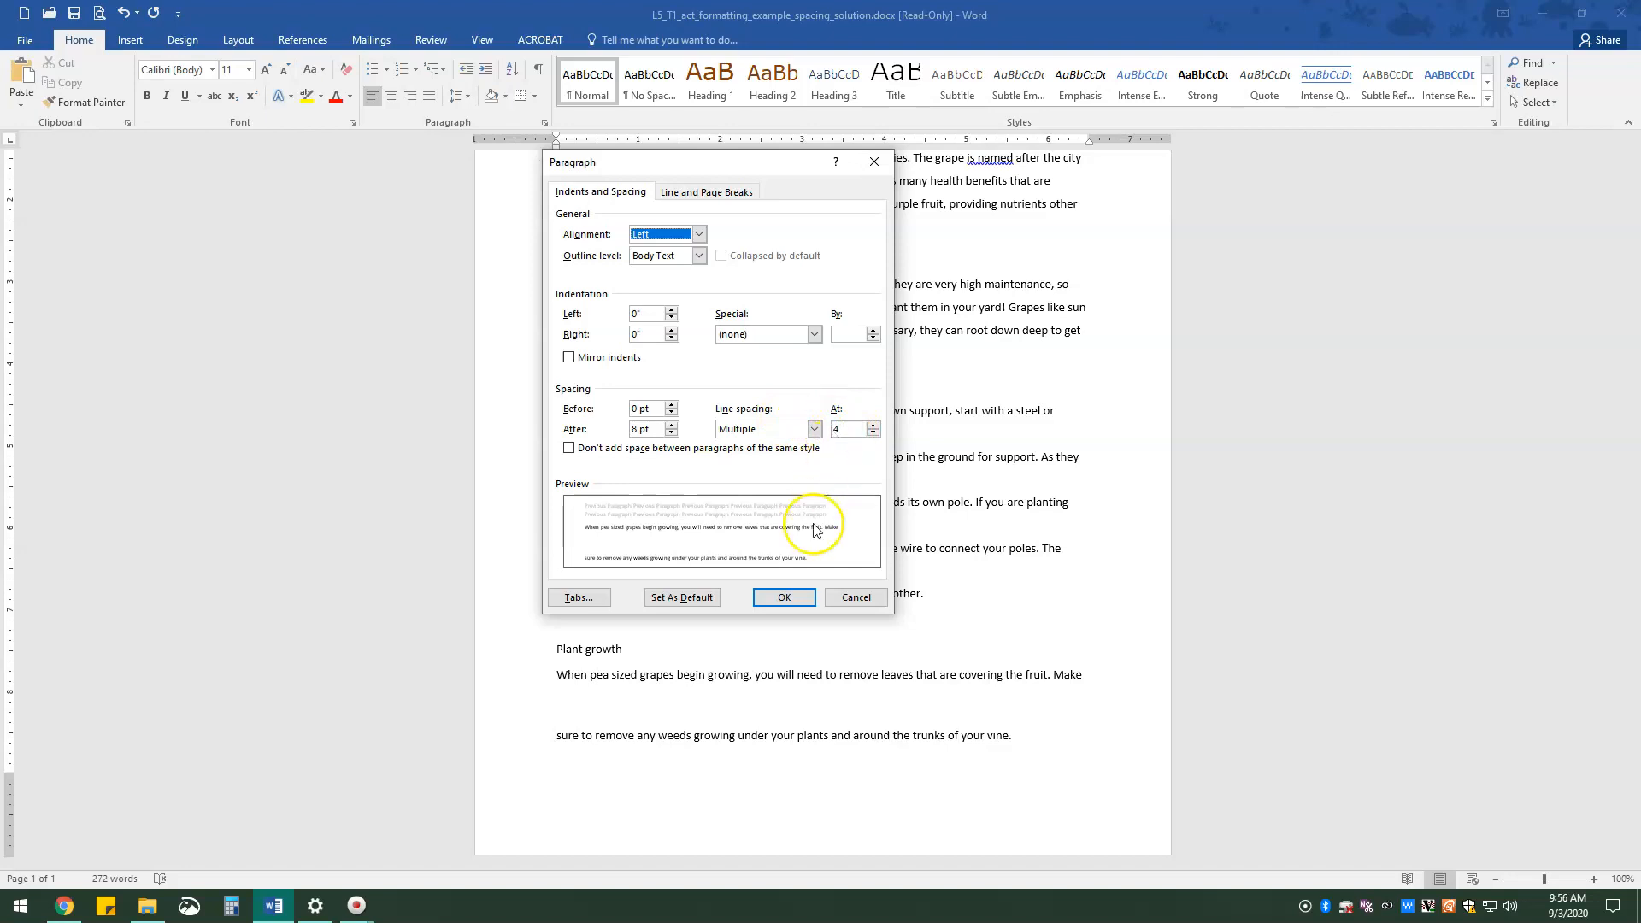
{"action": "left_click", "coordinate": [783, 596]}
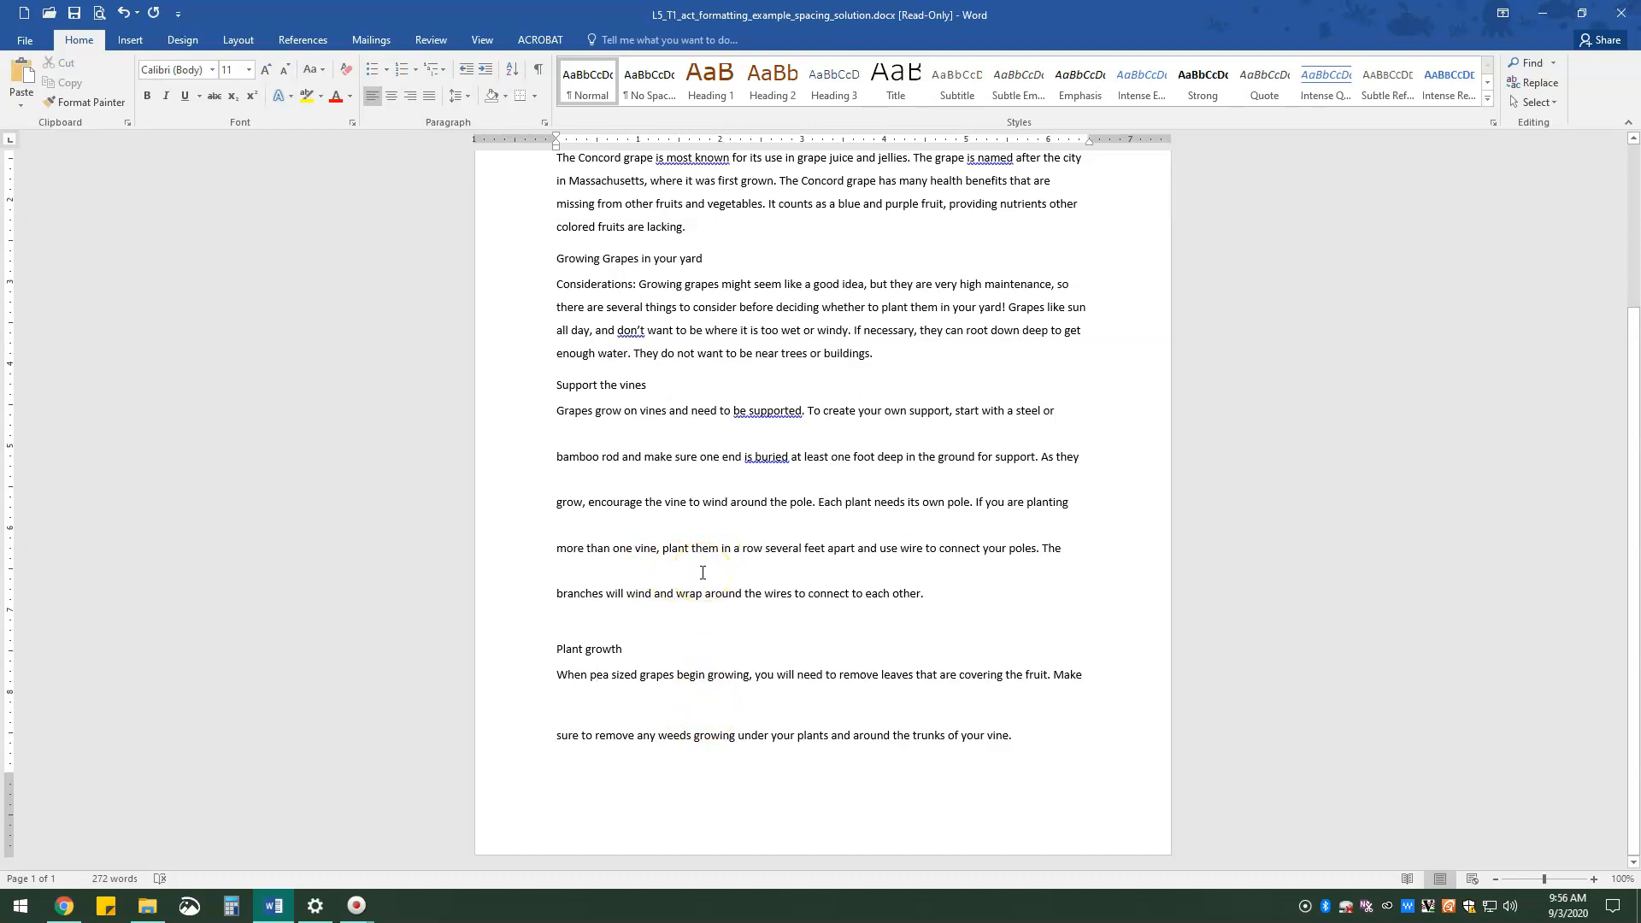
{"action": "scroll", "coordinate": [713, 598], "scroll_direction": "up", "scroll_amount": 5}
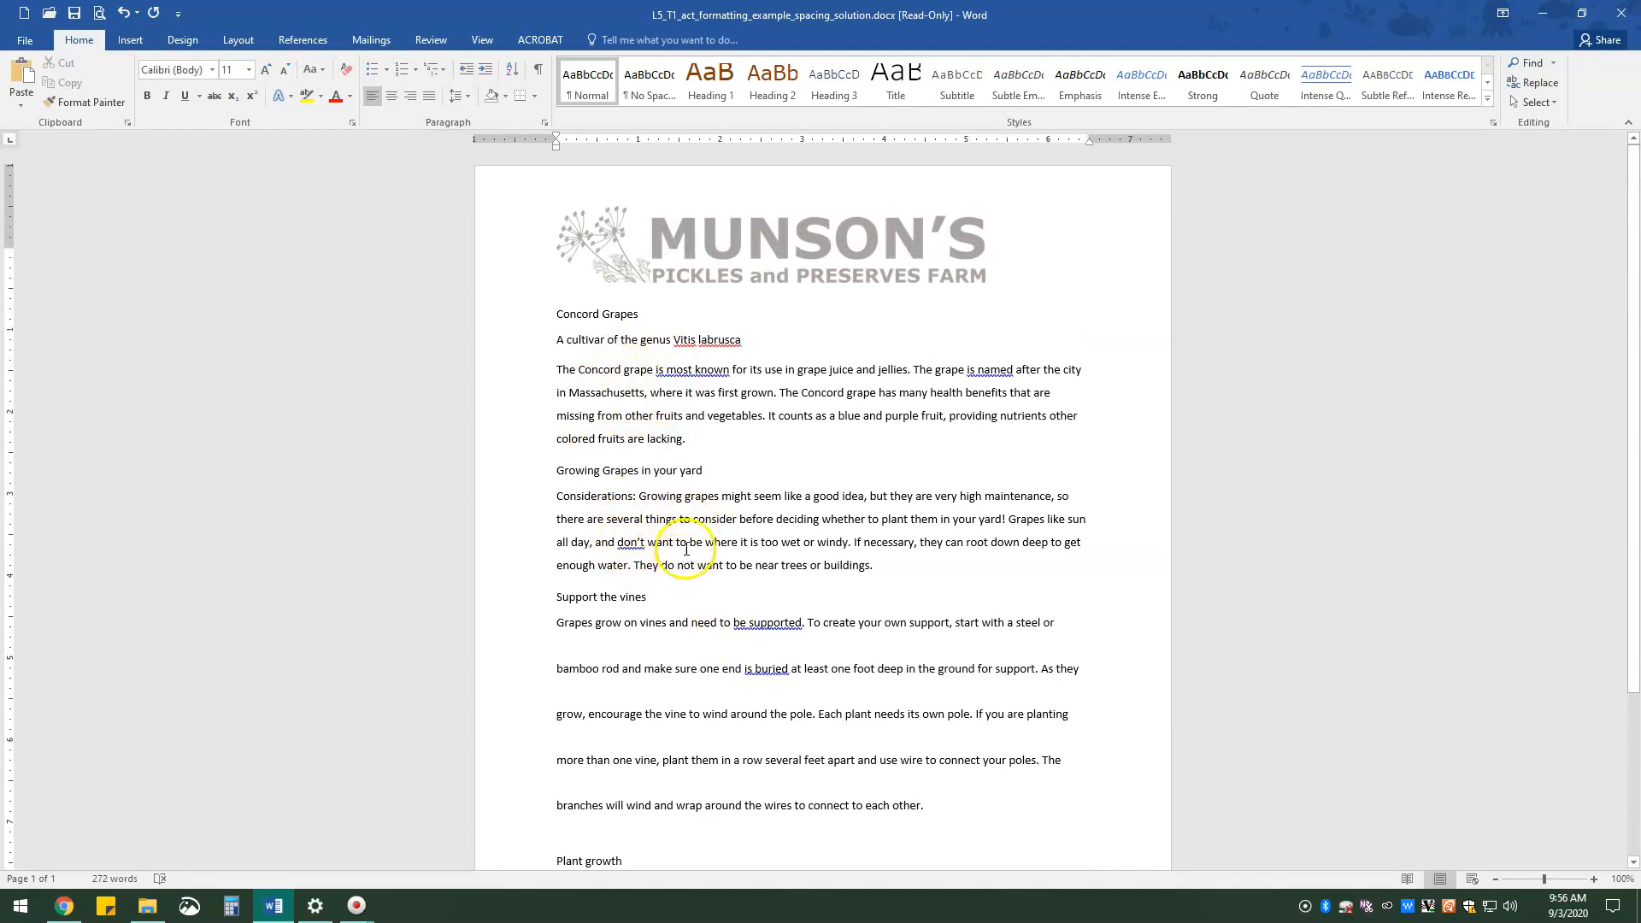
{"action": "scroll", "coordinate": [653, 643], "scroll_direction": "down", "scroll_amount": 2}
{"action": "scroll", "coordinate": [653, 643], "scroll_direction": "down", "scroll_amount": 3}
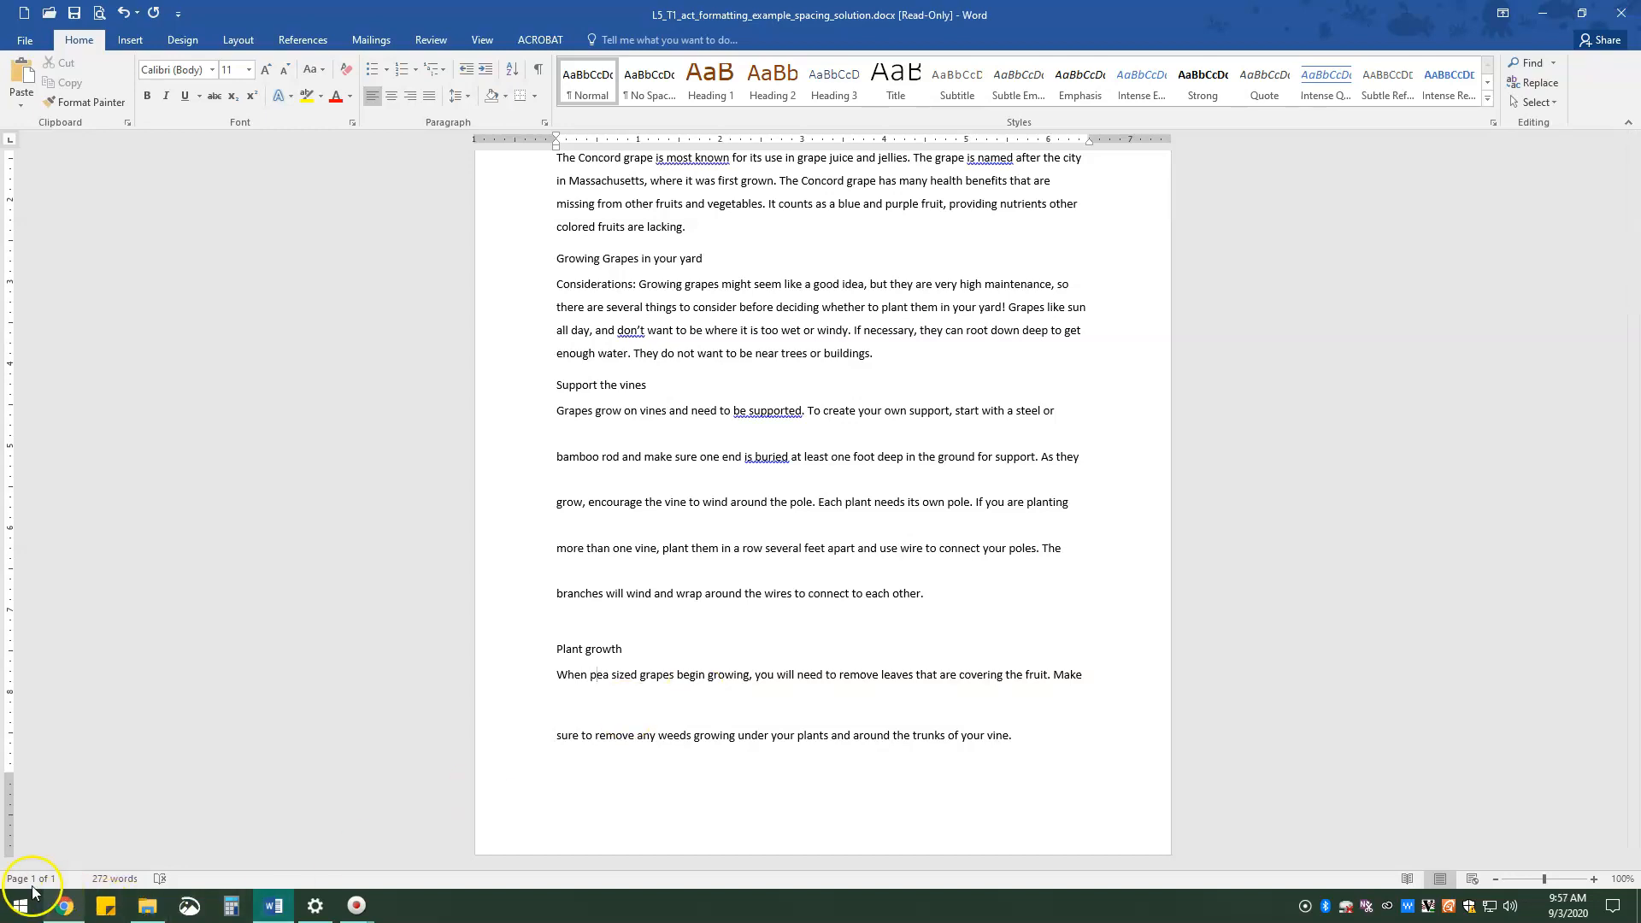
{"action": "scroll", "coordinate": [734, 709], "scroll_direction": "up", "scroll_amount": 3}
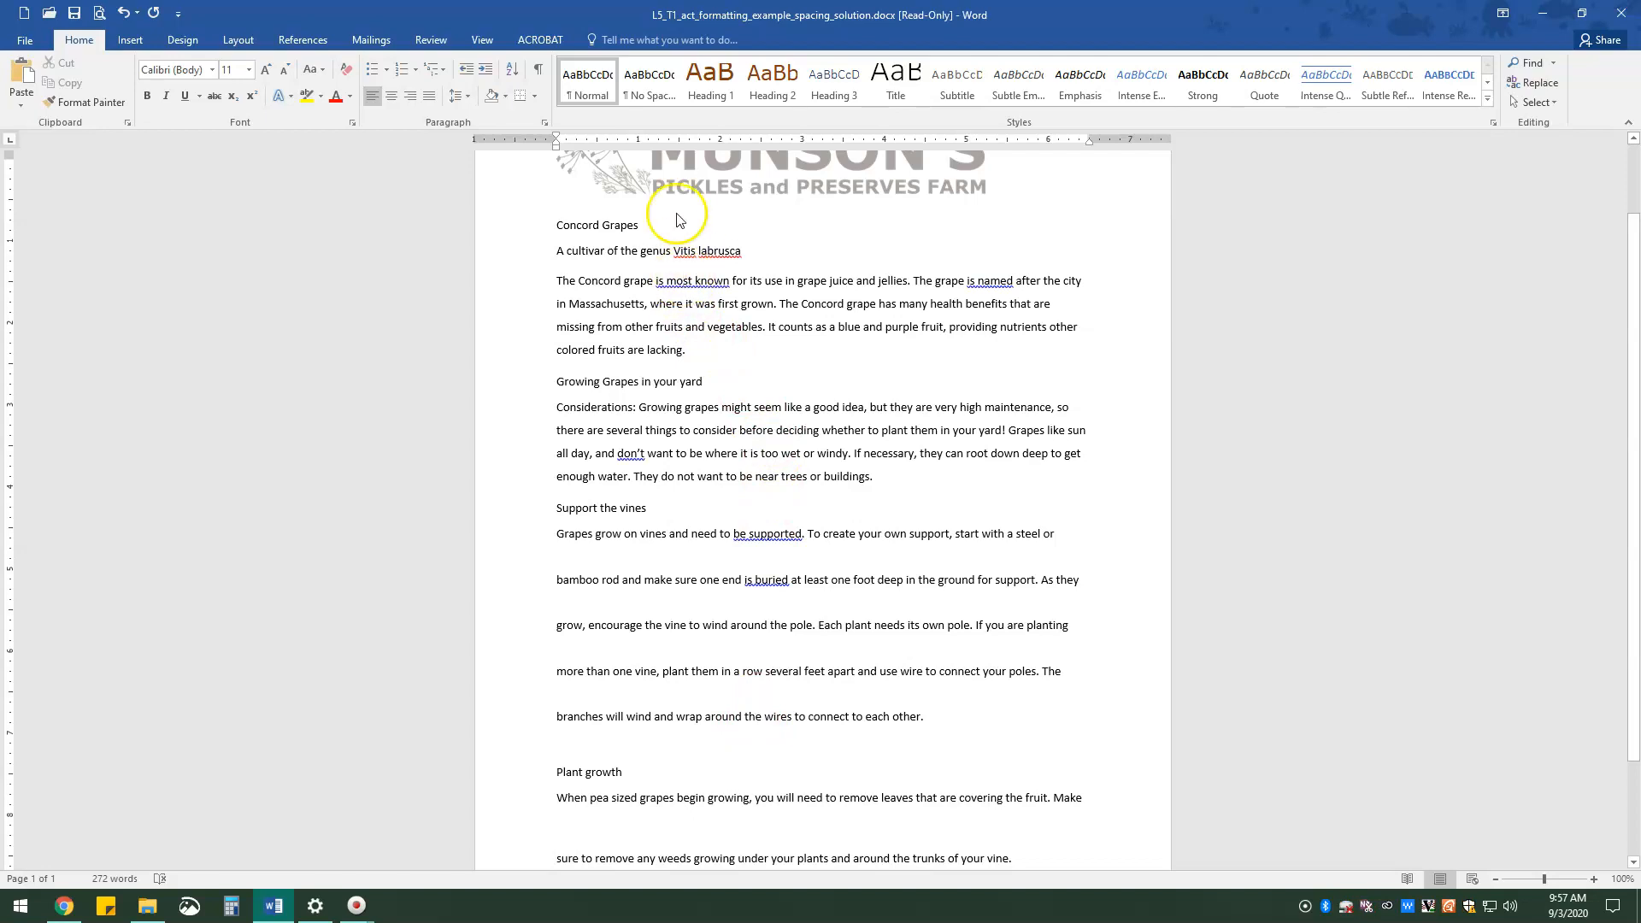
Set the opening Concord grape paragraph's spacing to 24 pt before and 18 pt after.
{"action": "left_click", "coordinate": [238, 43]}
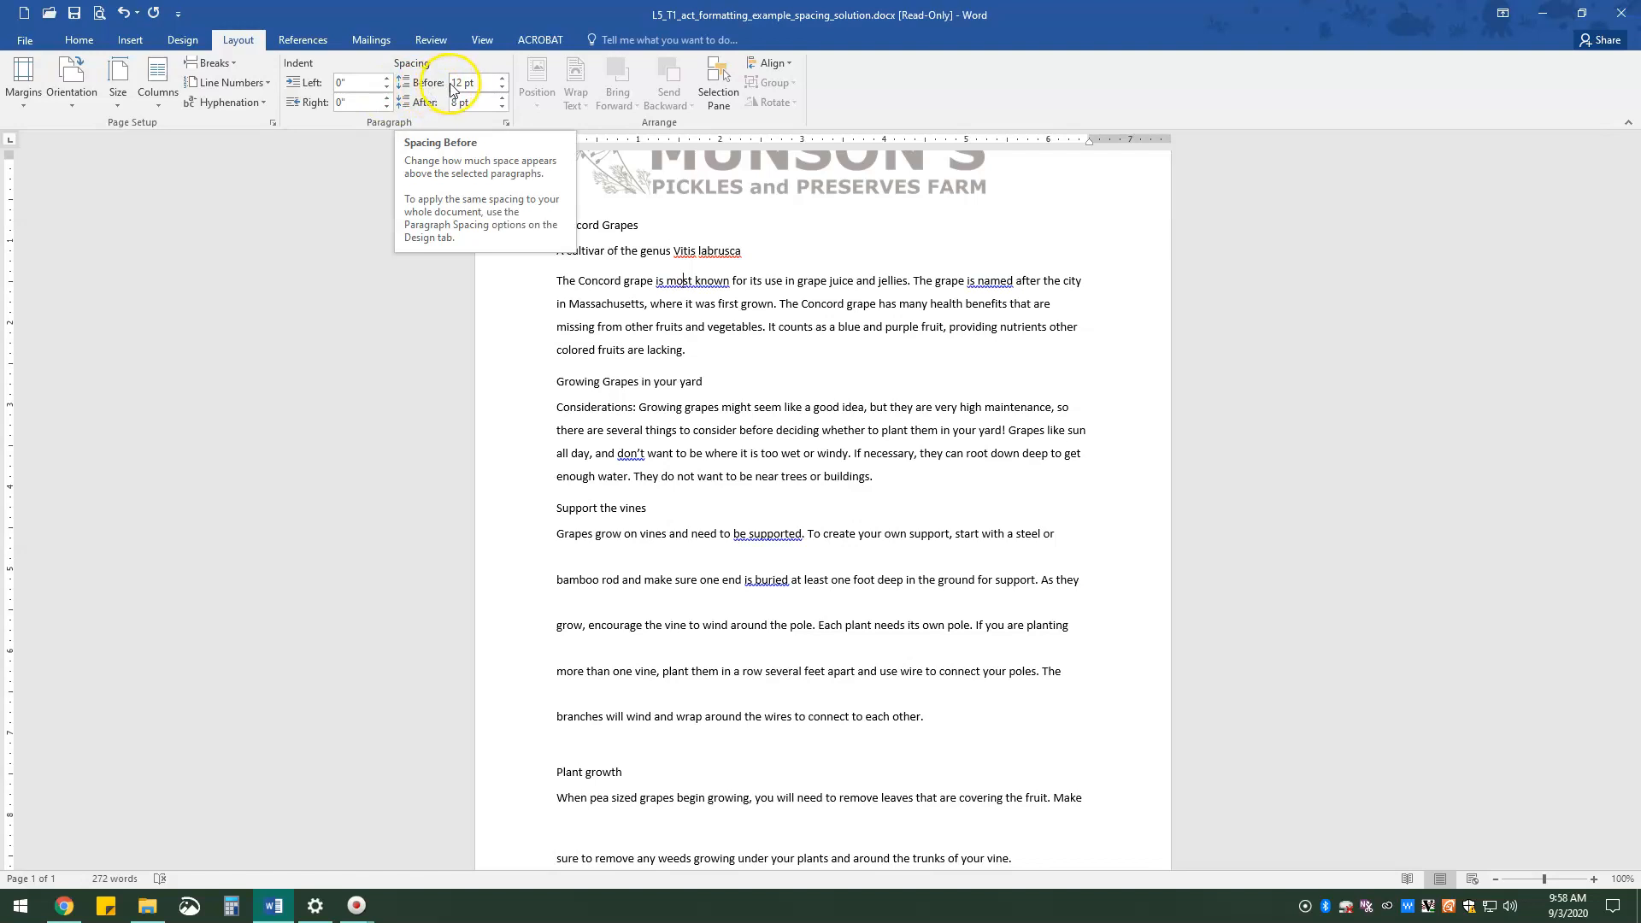
{"action": "left_click", "coordinate": [502, 77]}
{"action": "left_click", "coordinate": [502, 77]}
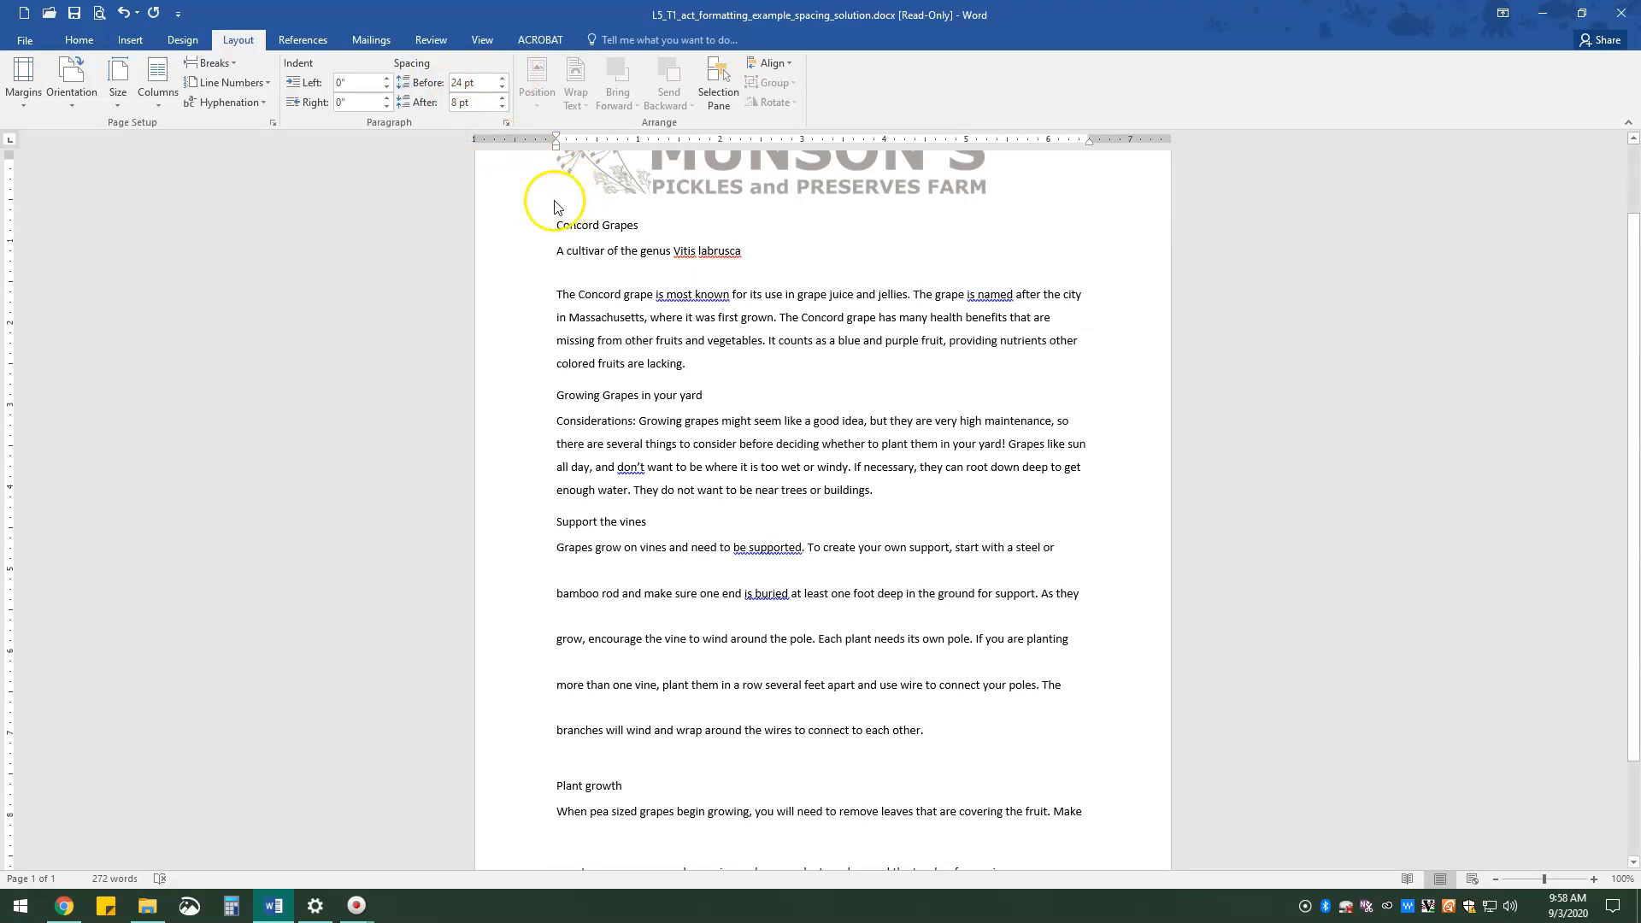
{"action": "left_click", "coordinate": [503, 98]}
{"action": "left_click", "coordinate": [502, 98]}
{"action": "left_click", "coordinate": [503, 97]}
{"action": "left_click", "coordinate": [503, 104]}
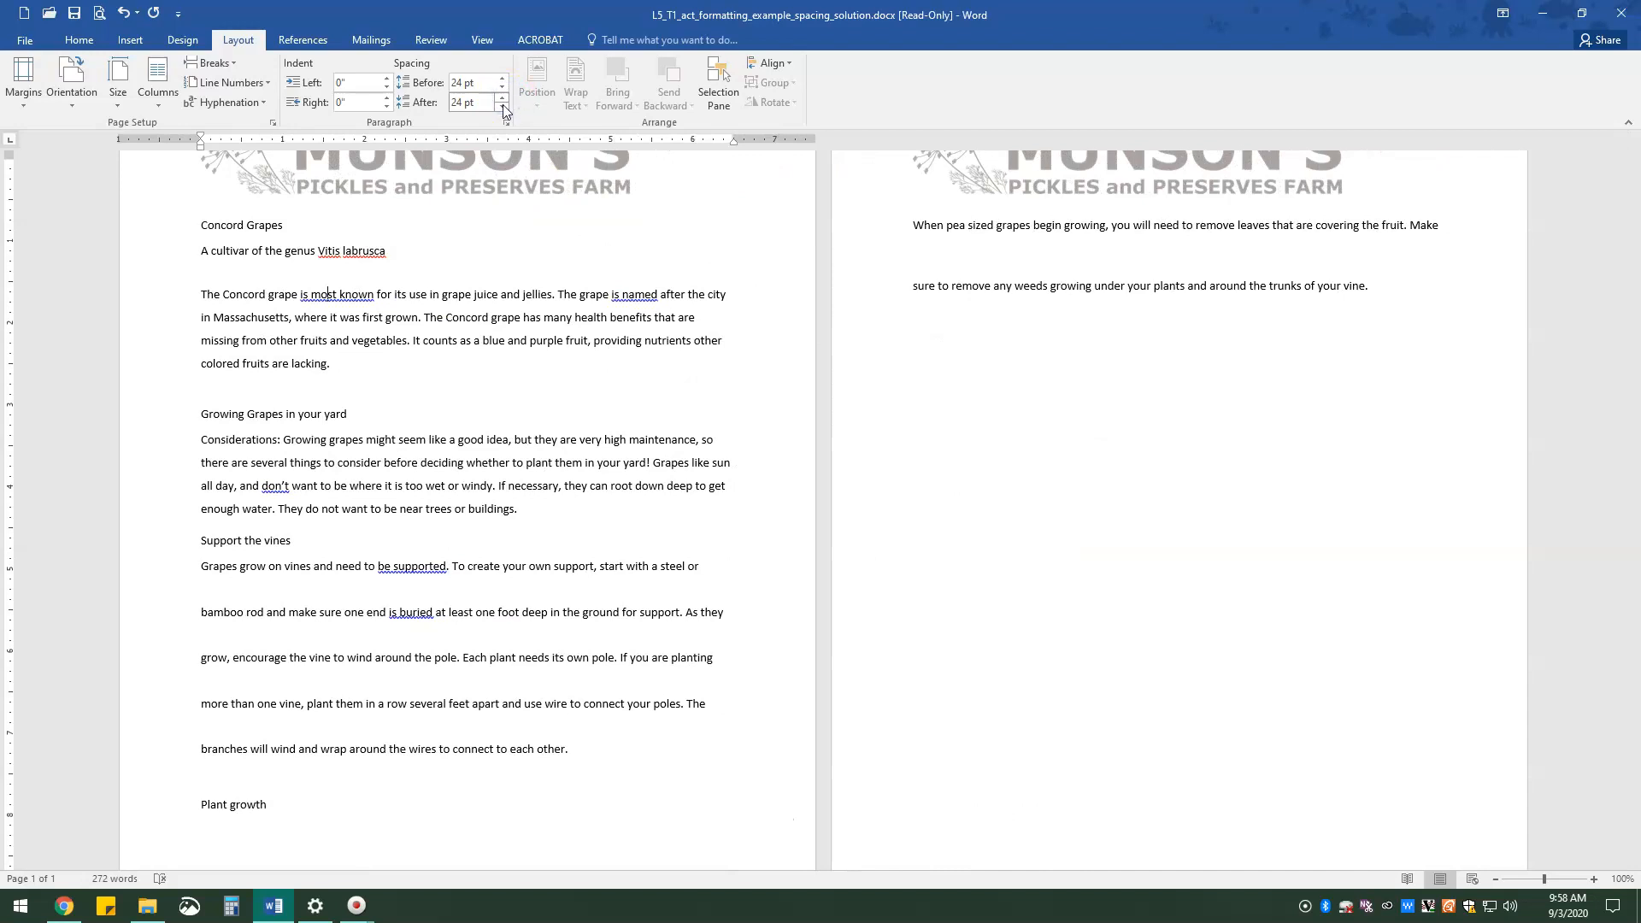
{"action": "left_click", "coordinate": [700, 293]}
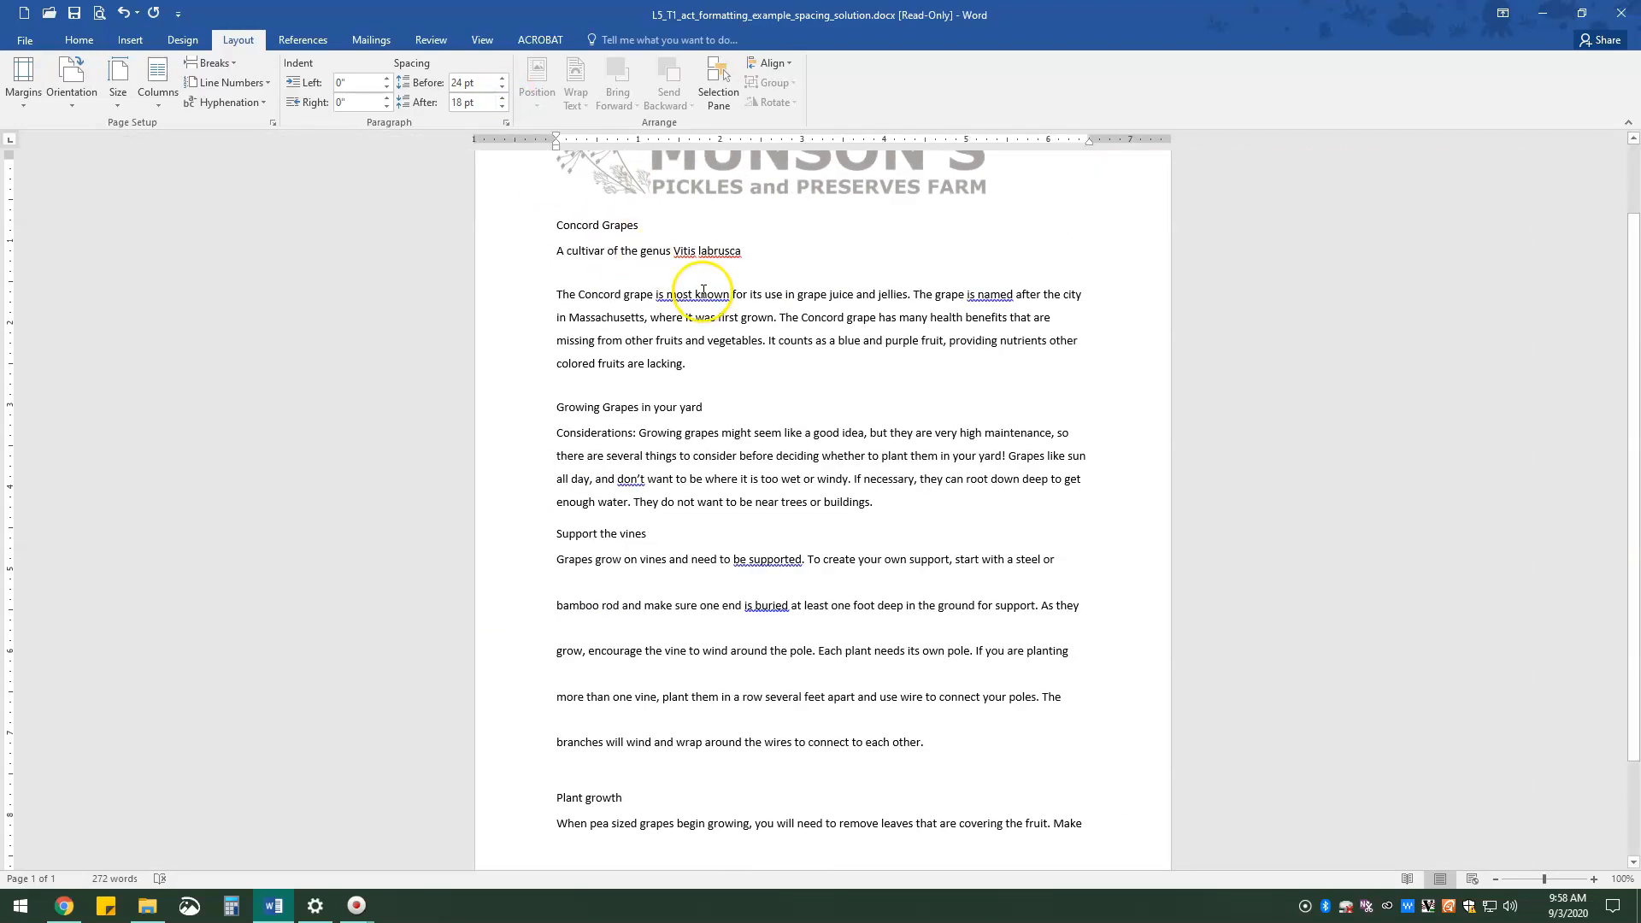
Try other values for the space after the opening Concord grape paragraph, including 12 pt, and return it to 18 pt.
{"action": "left_click", "coordinate": [502, 107]}
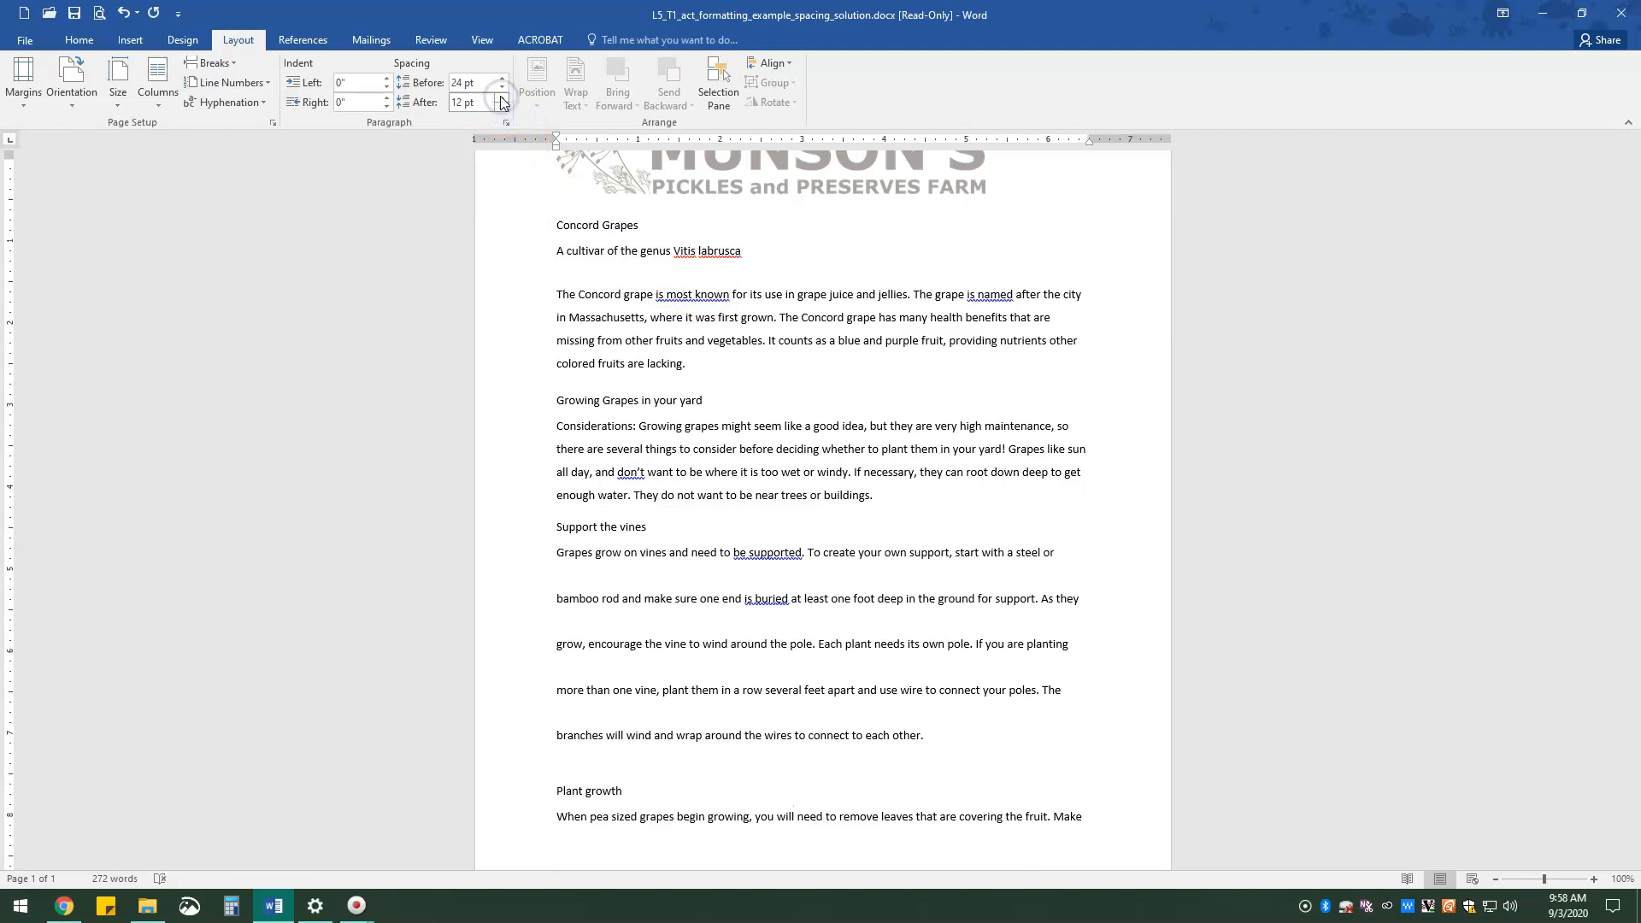
{"action": "left_click", "coordinate": [500, 98]}
{"action": "left_click", "coordinate": [502, 107]}
{"action": "left_click", "coordinate": [502, 107]}
{"action": "left_click", "coordinate": [502, 106]}
{"action": "left_click", "coordinate": [502, 101]}
{"action": "left_click", "coordinate": [502, 101]}
{"action": "left_click", "coordinate": [502, 101]}
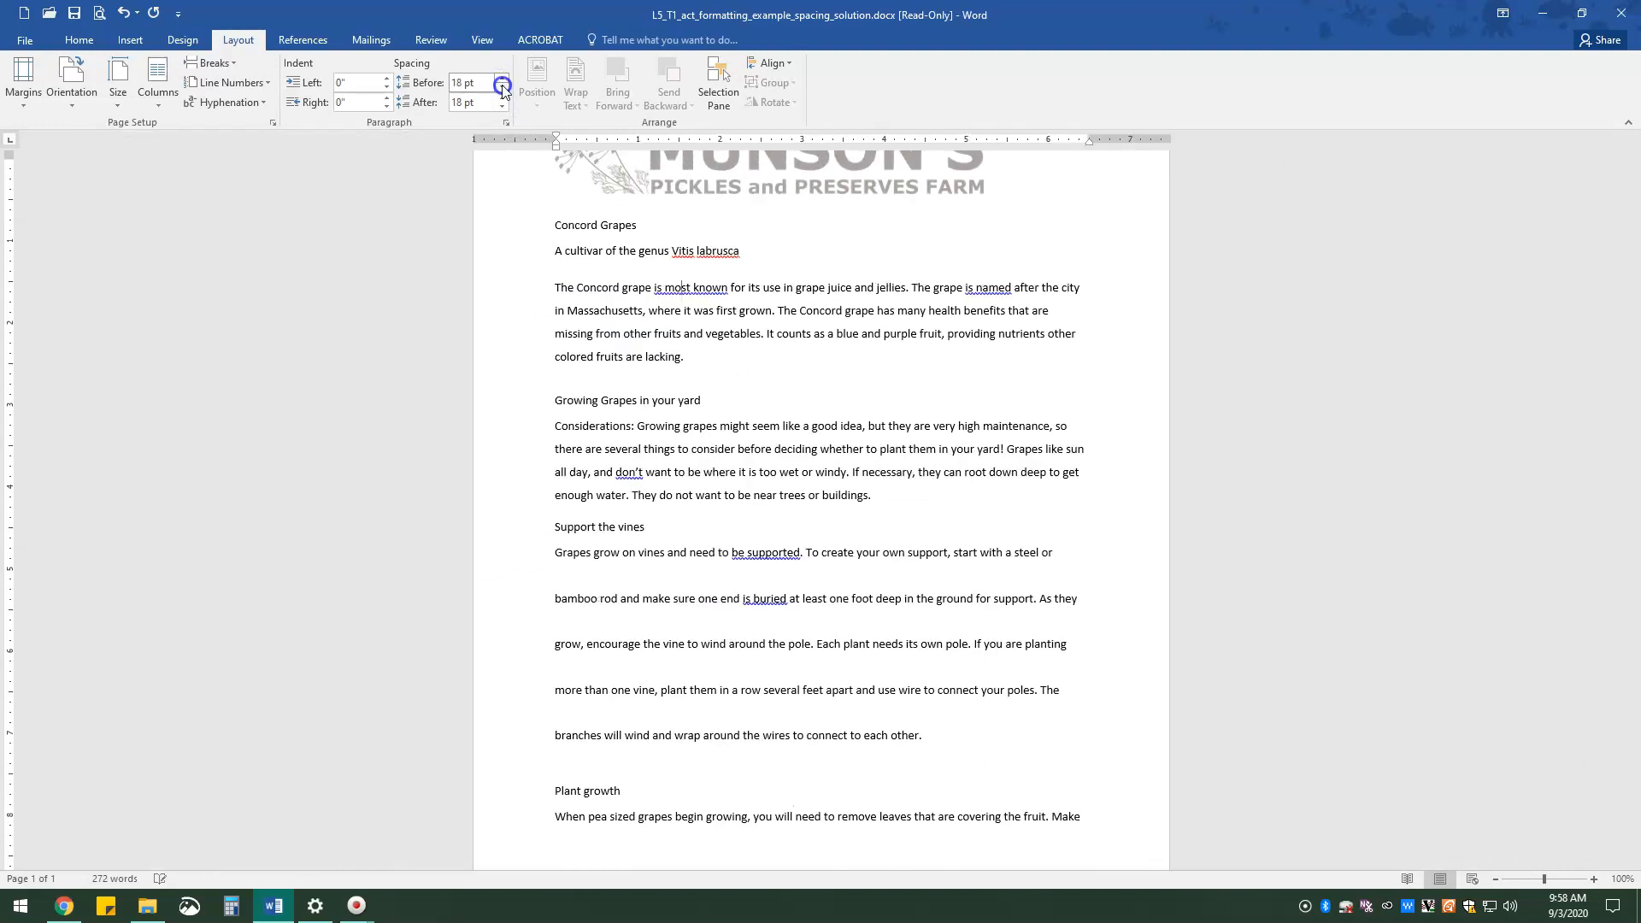
Reduce the space before the opening Concord grape paragraph to 0 pt, raise it to 30 pt, and set it back to 24 pt.
{"action": "left_click", "coordinate": [503, 89]}
{"action": "left_click", "coordinate": [503, 89]}
{"action": "left_click", "coordinate": [502, 89]}
{"action": "left_click", "coordinate": [503, 89]}
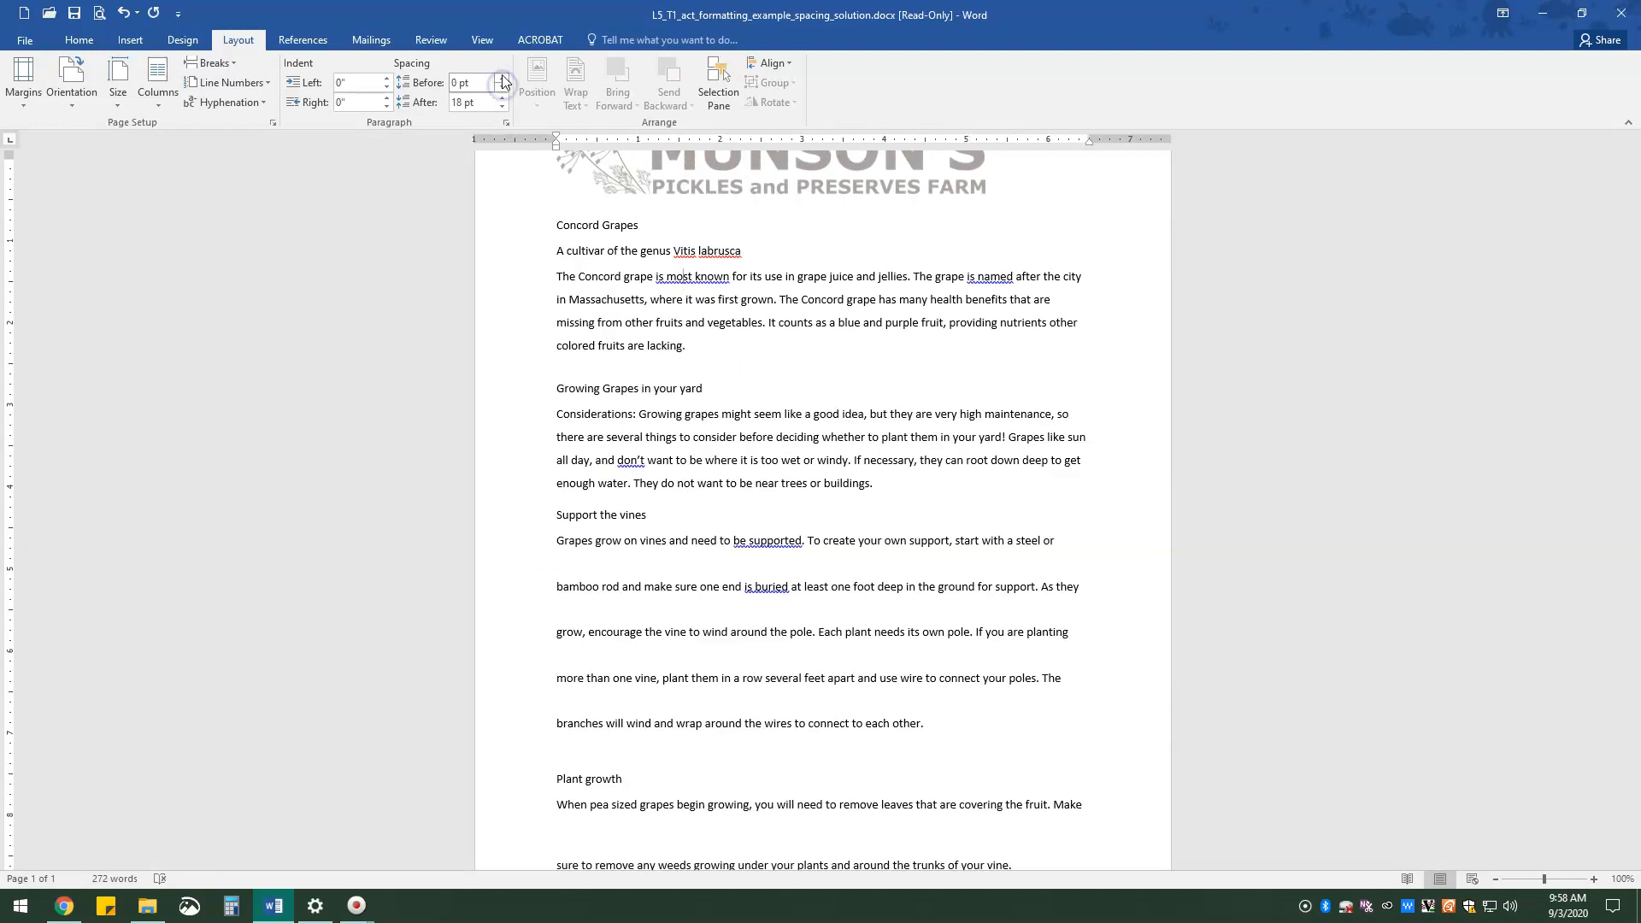
{"action": "left_click", "coordinate": [502, 78]}
{"action": "left_click", "coordinate": [502, 79]}
{"action": "left_click", "coordinate": [502, 79]}
{"action": "left_click", "coordinate": [502, 79]}
{"action": "left_click", "coordinate": [502, 79]}
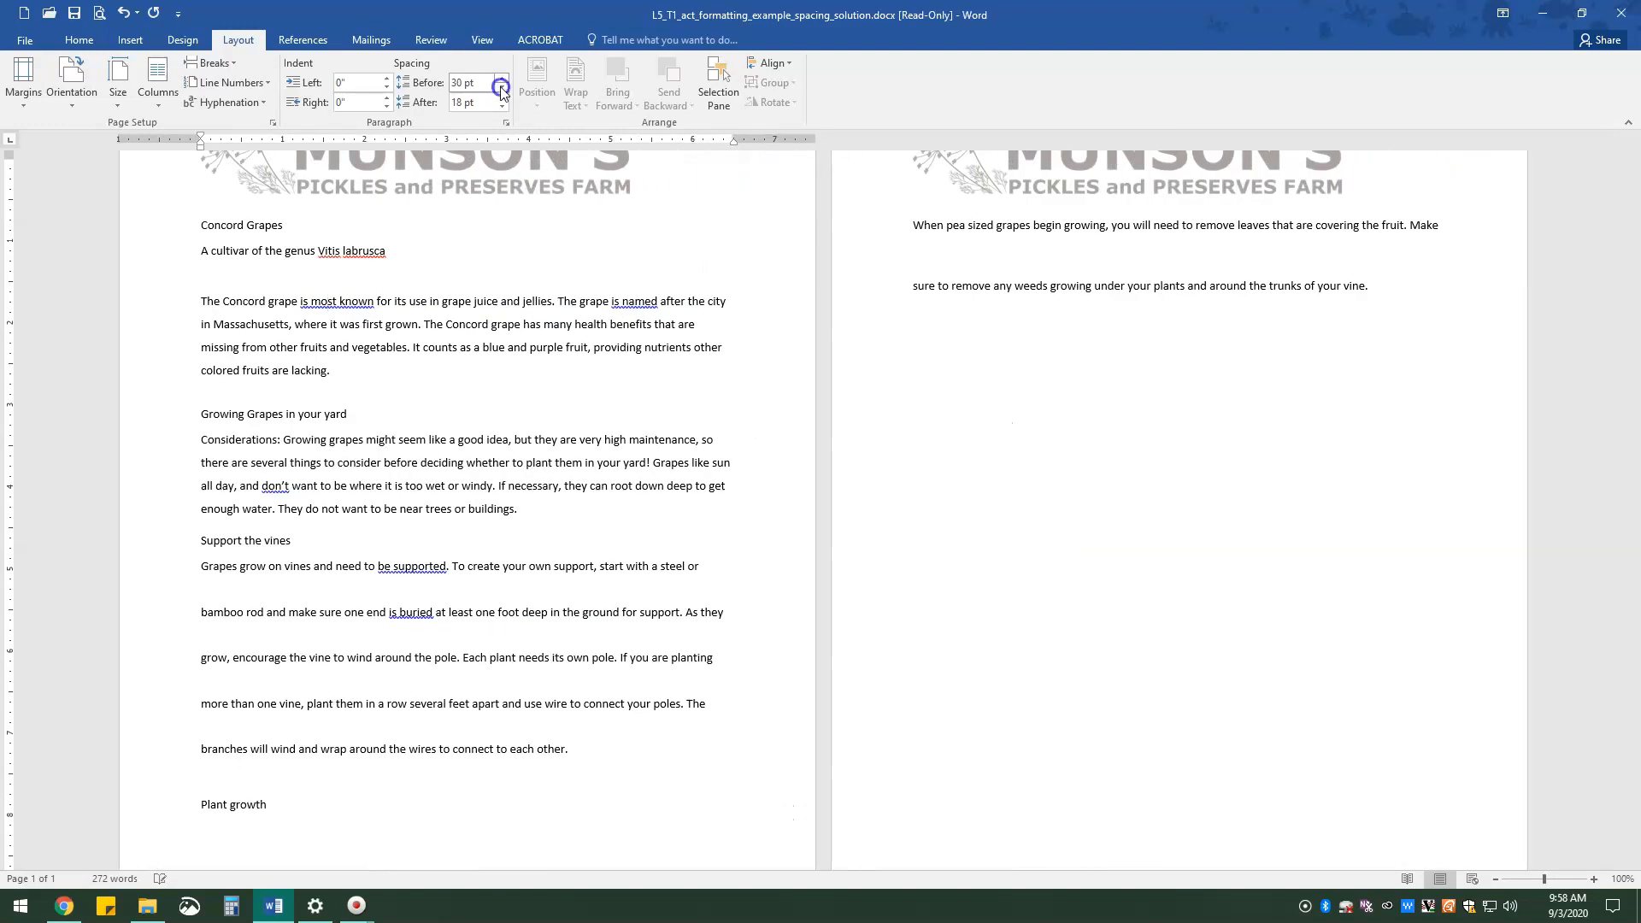
{"action": "left_click", "coordinate": [502, 89]}
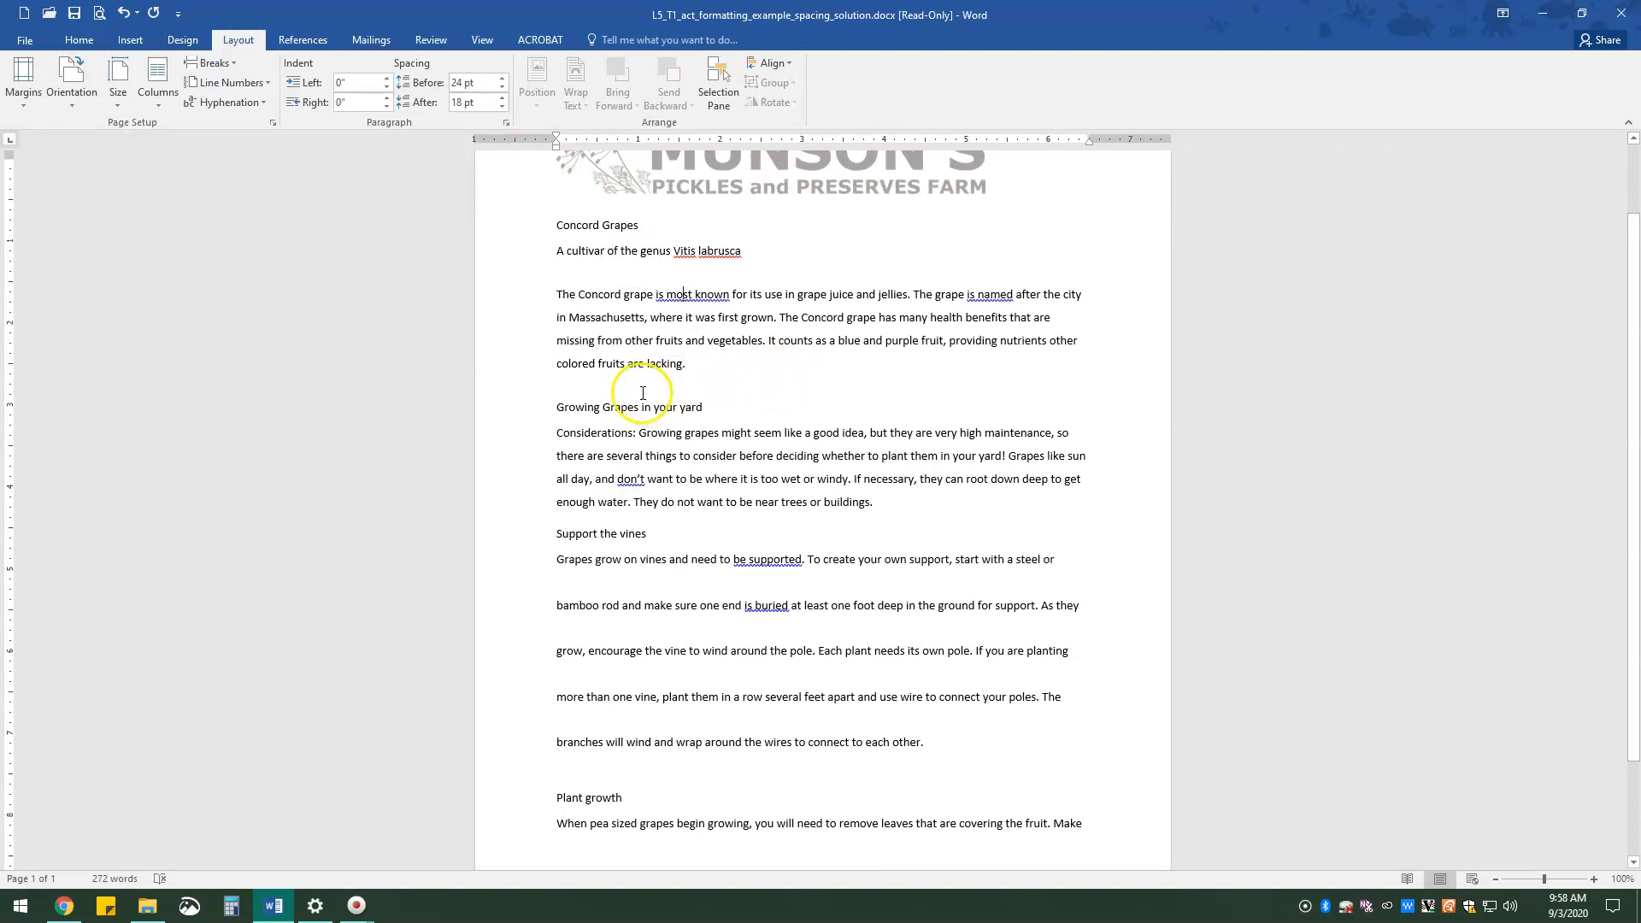
Save a copy of the document in Educator Materials > Module_1 > Lesson_5 as L5_T1_act_formatting_example_spacing_solution_final.docx.
{"action": "left_click", "coordinate": [25, 40]}
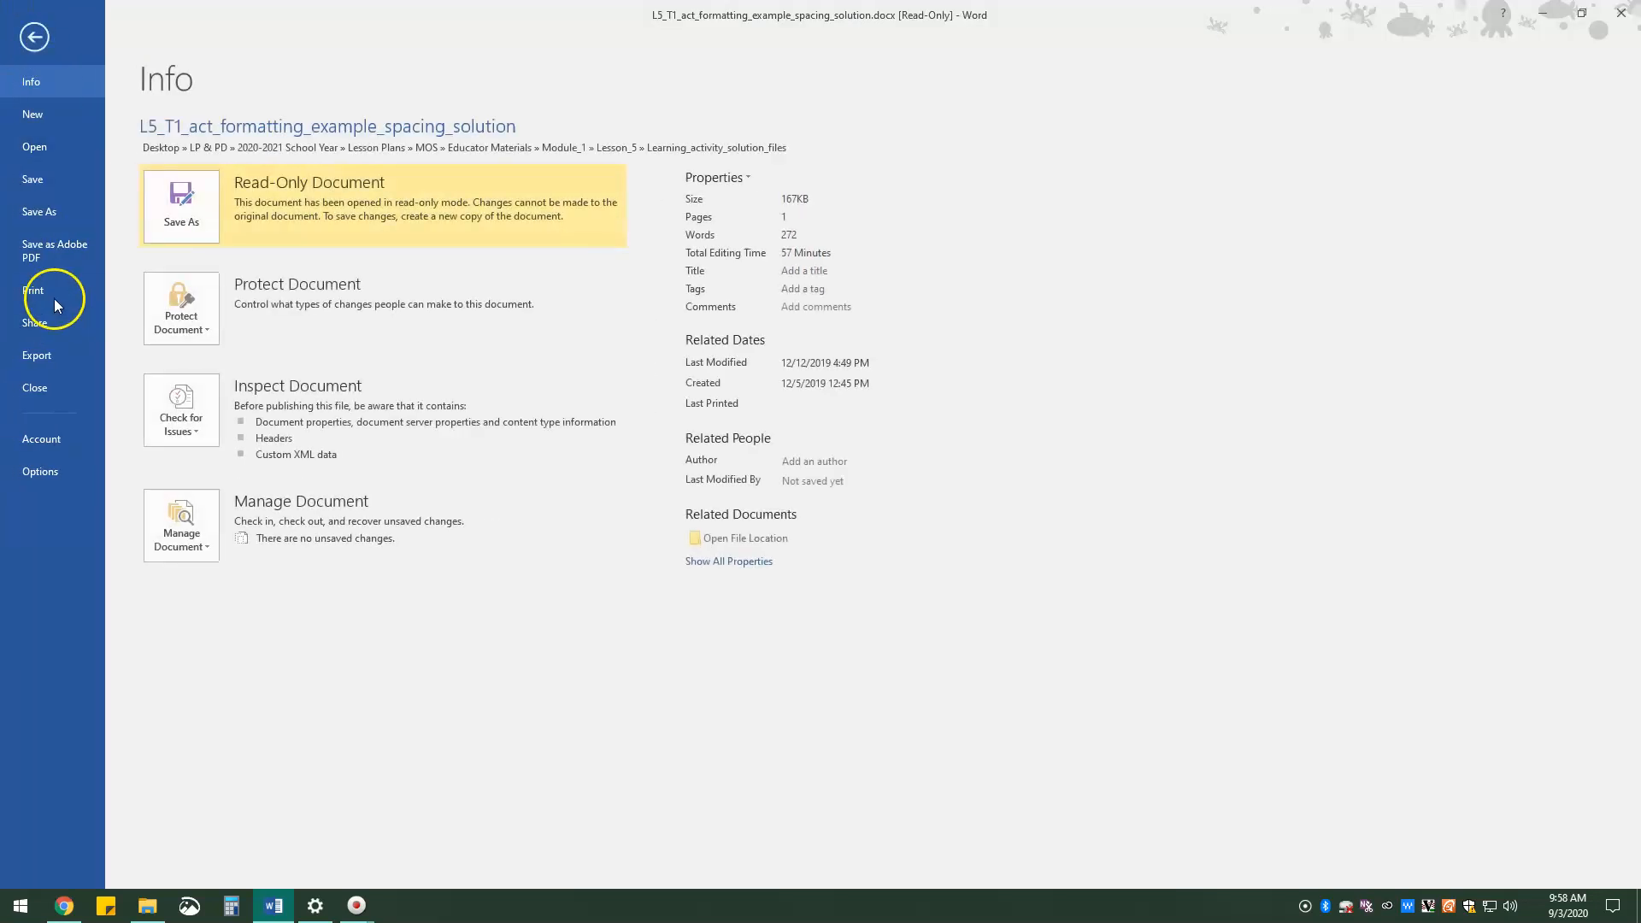
{"action": "left_click", "coordinate": [51, 212]}
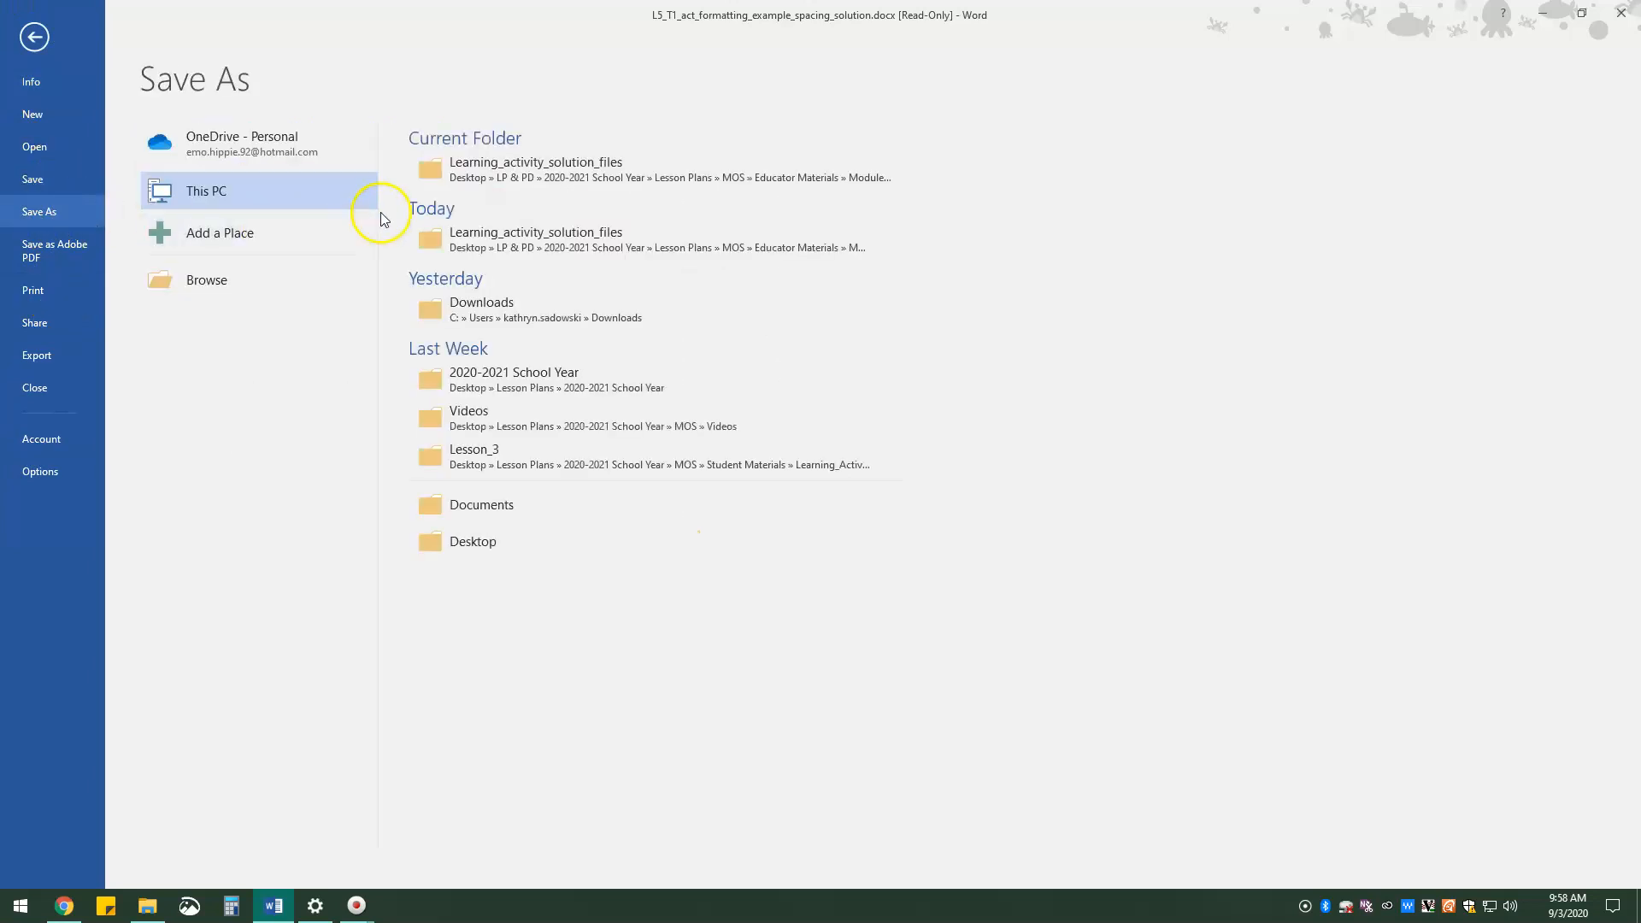
{"action": "left_click", "coordinate": [226, 283]}
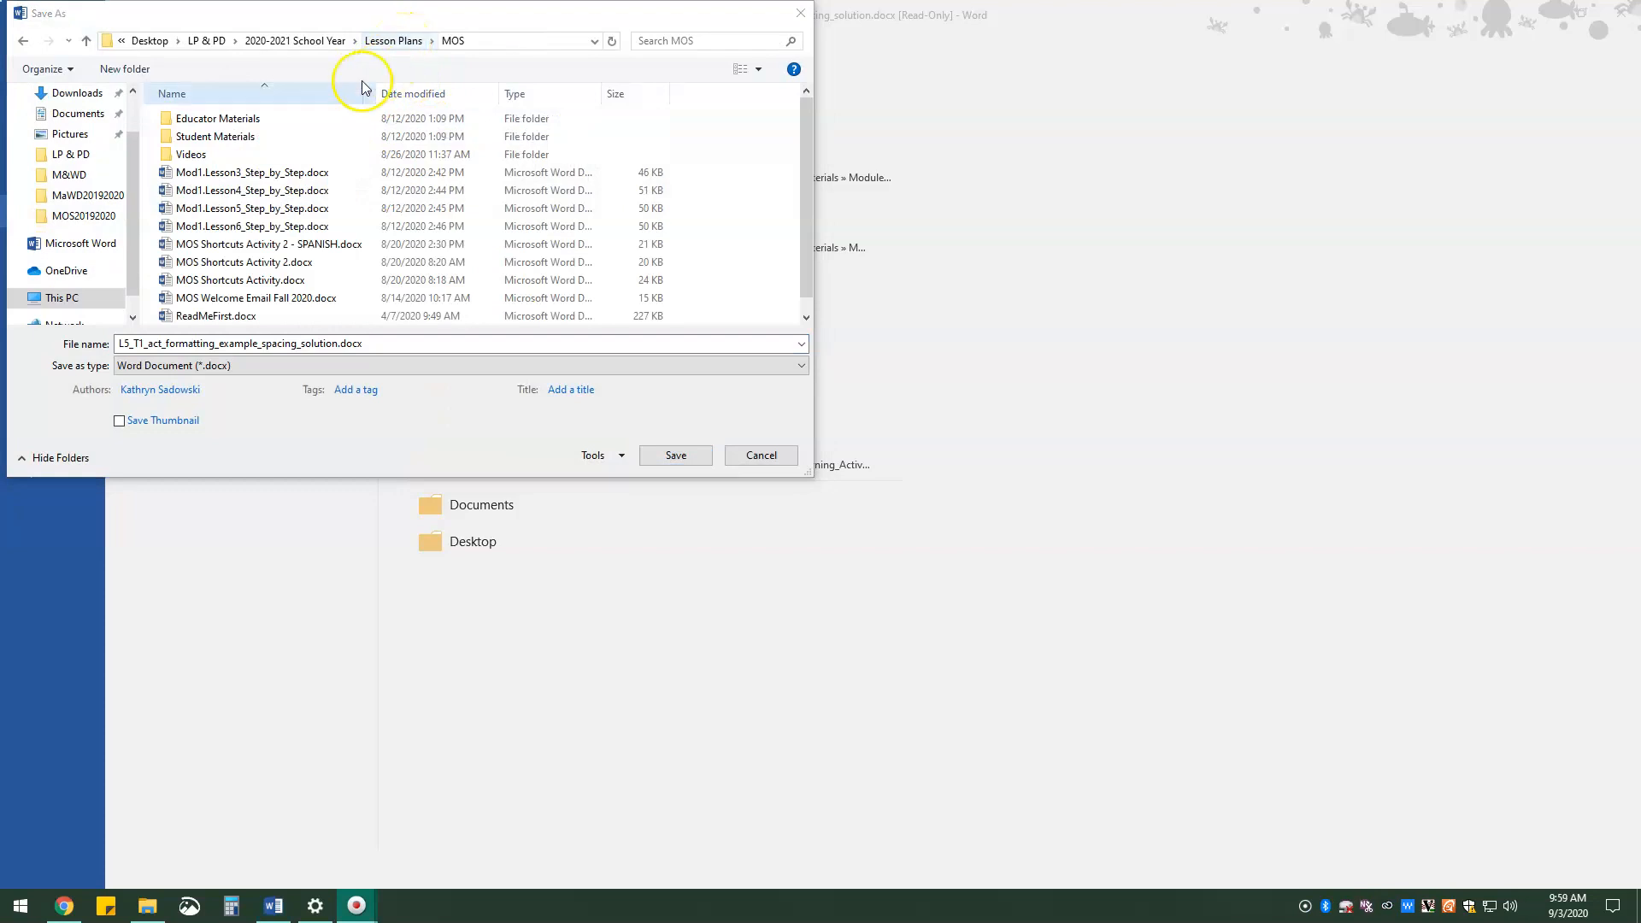
{"action": "double_click", "coordinate": [286, 119]}
{"action": "double_click", "coordinate": [268, 137]}
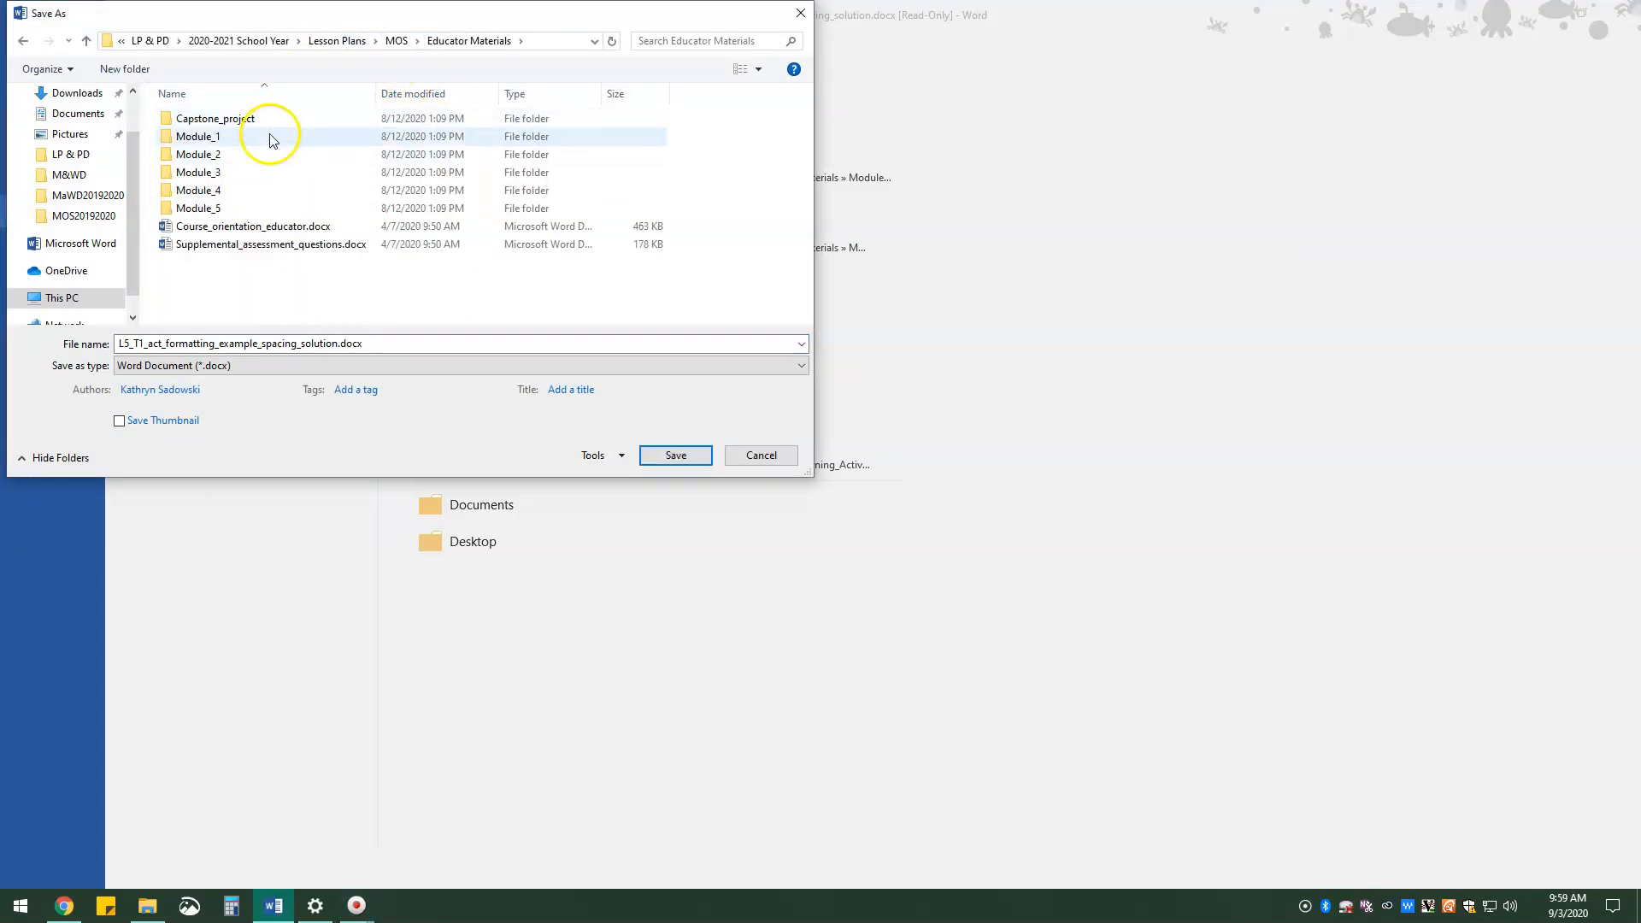
{"action": "left_click", "coordinate": [267, 212]}
{"action": "double_click", "coordinate": [267, 212]}
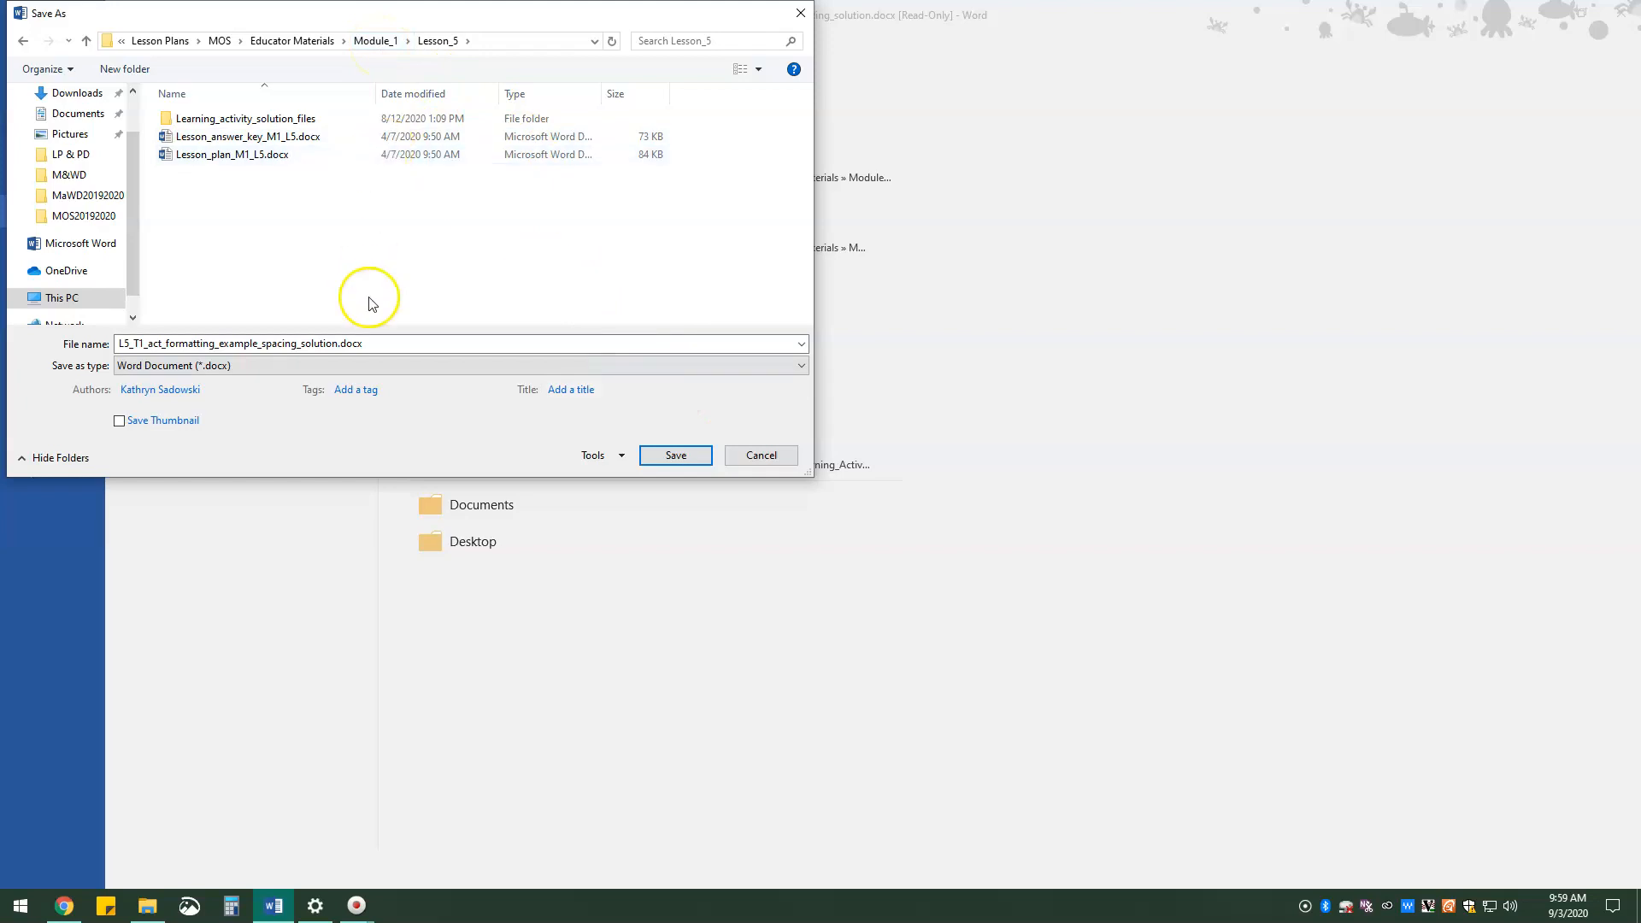
{"action": "left_click", "coordinate": [340, 343]}
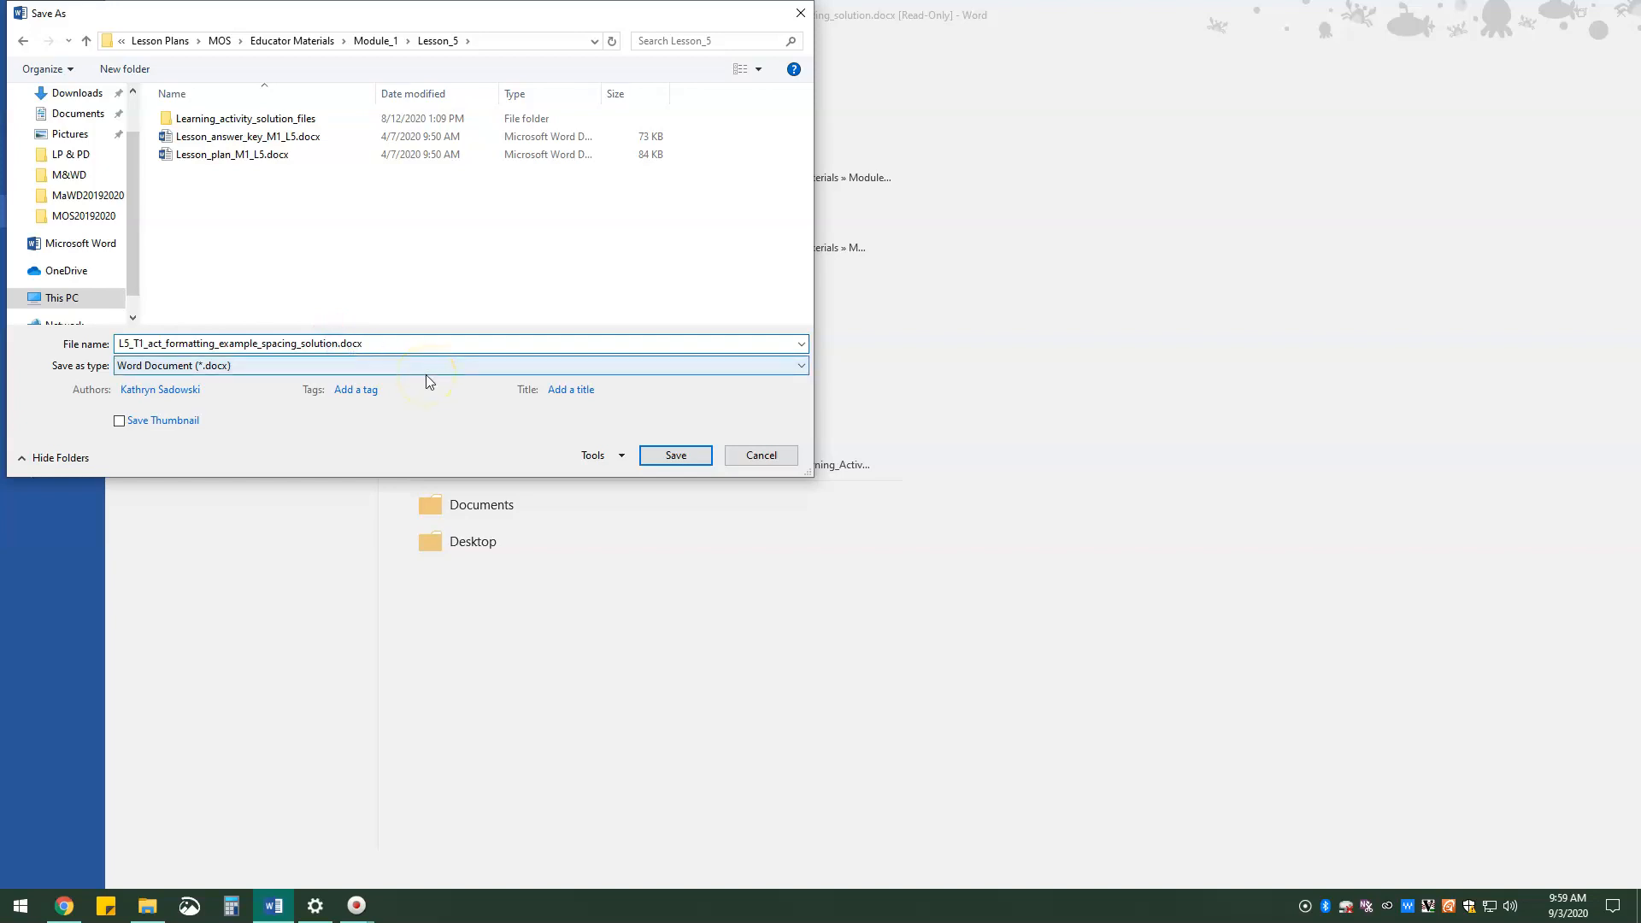
{"action": "type", "text": "_final"}
{"action": "key", "text": "Return"}
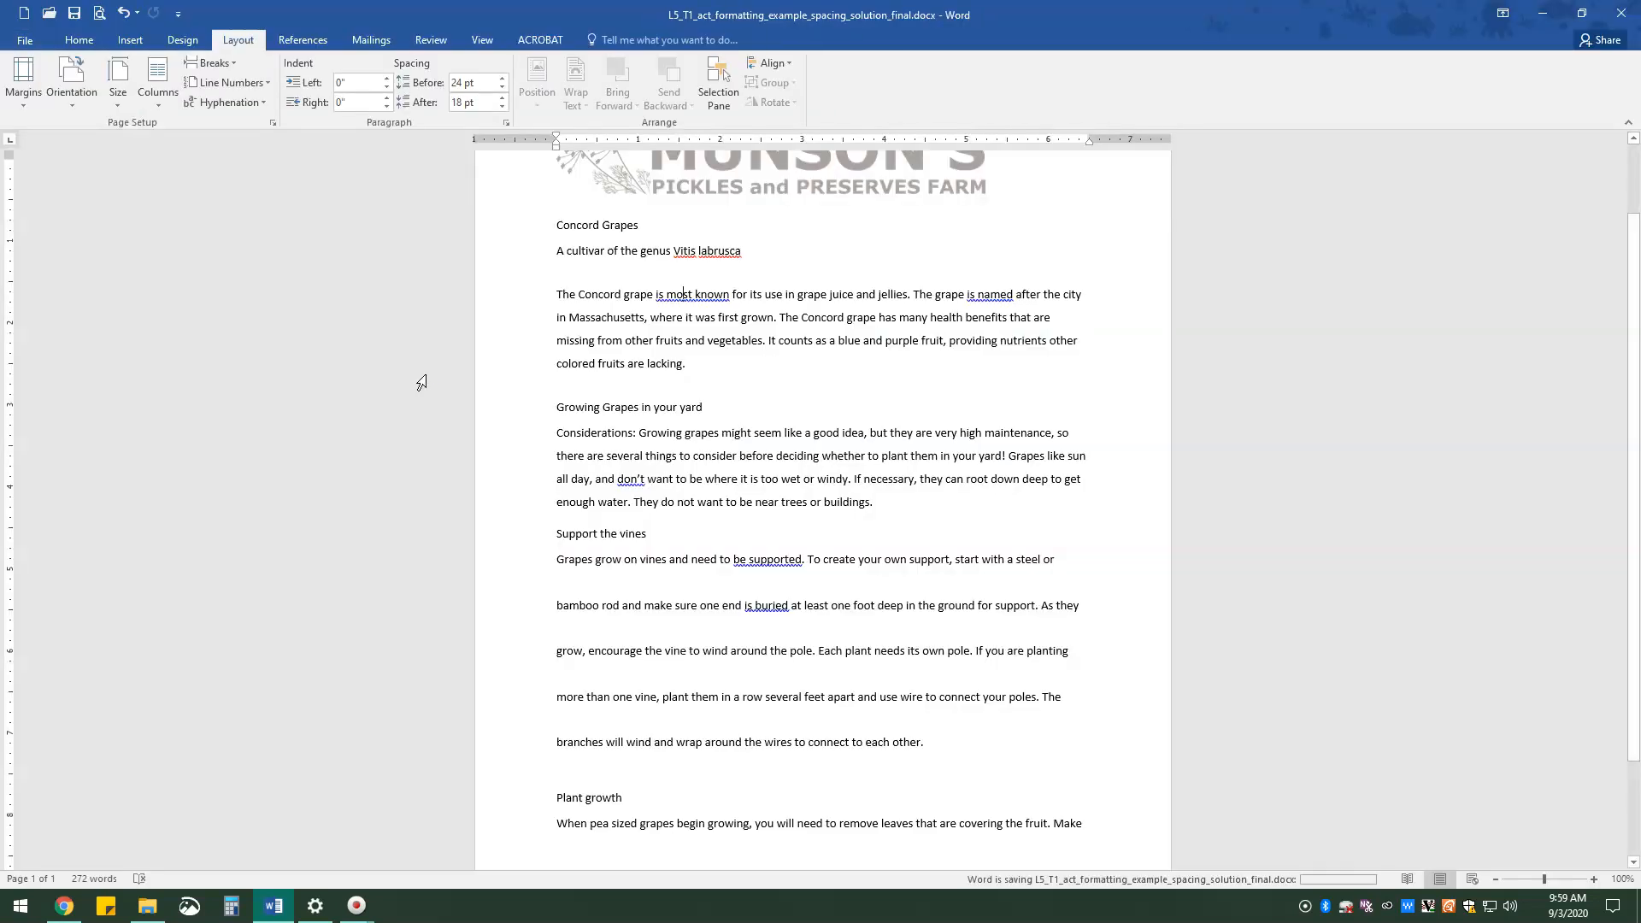